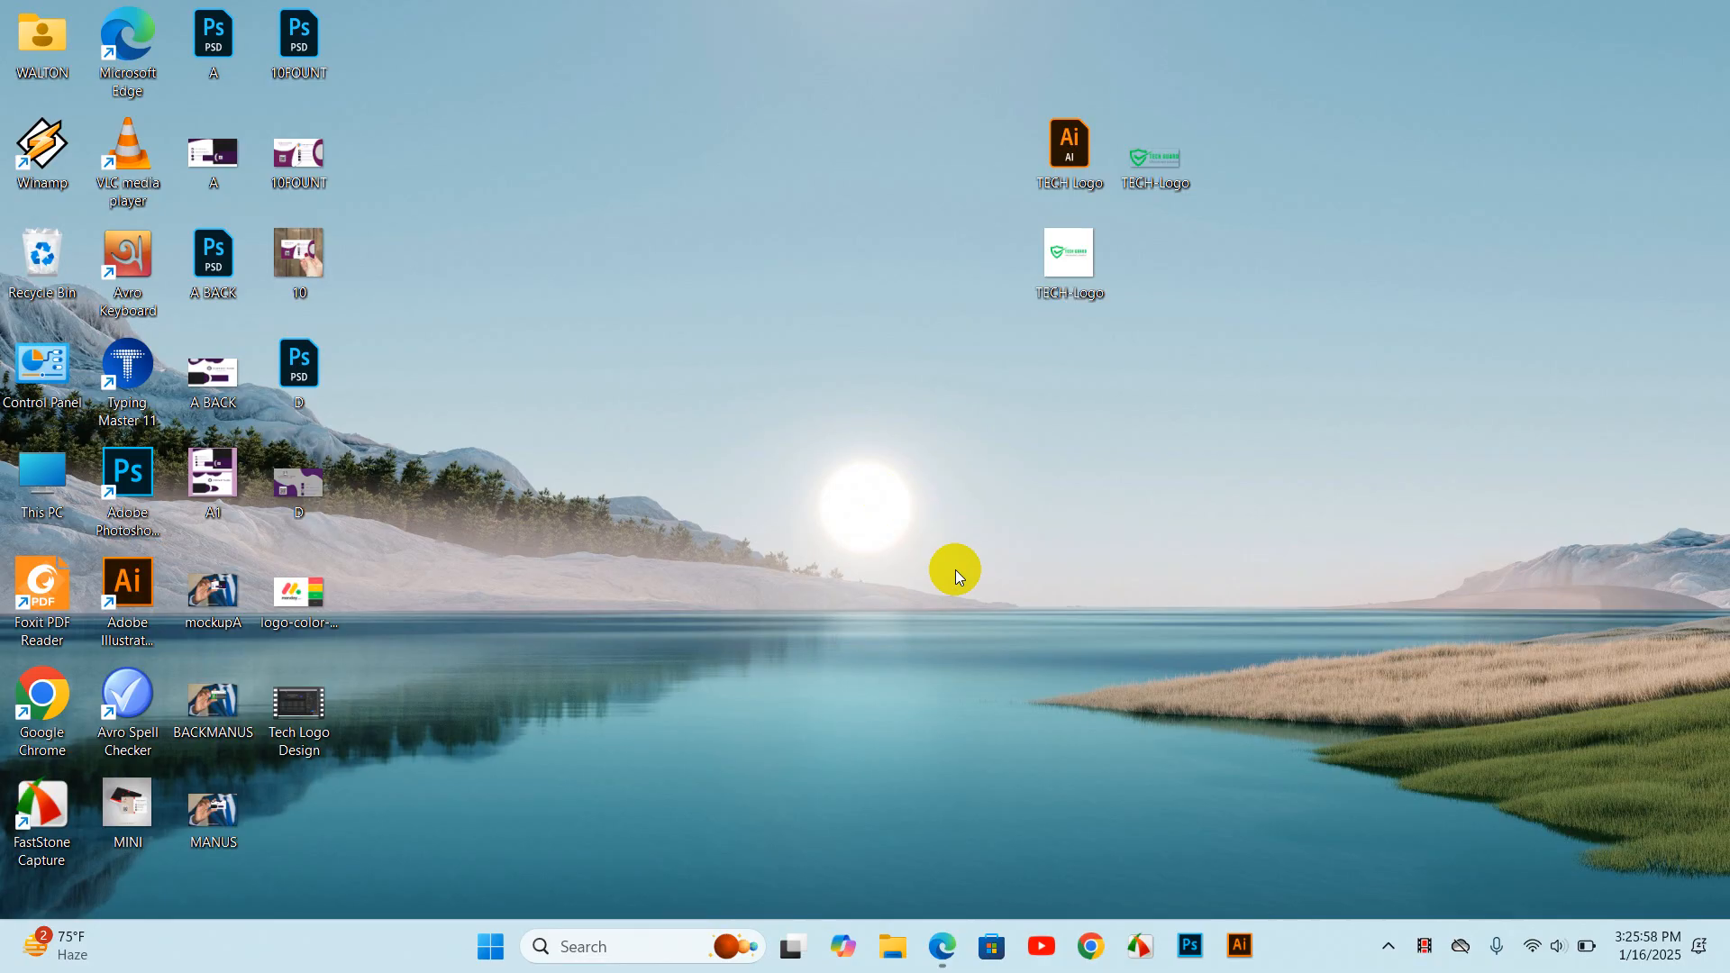
- Bring up the Edge browser window, then find and launch the WhatsApp desktop app
left_click(937, 953)
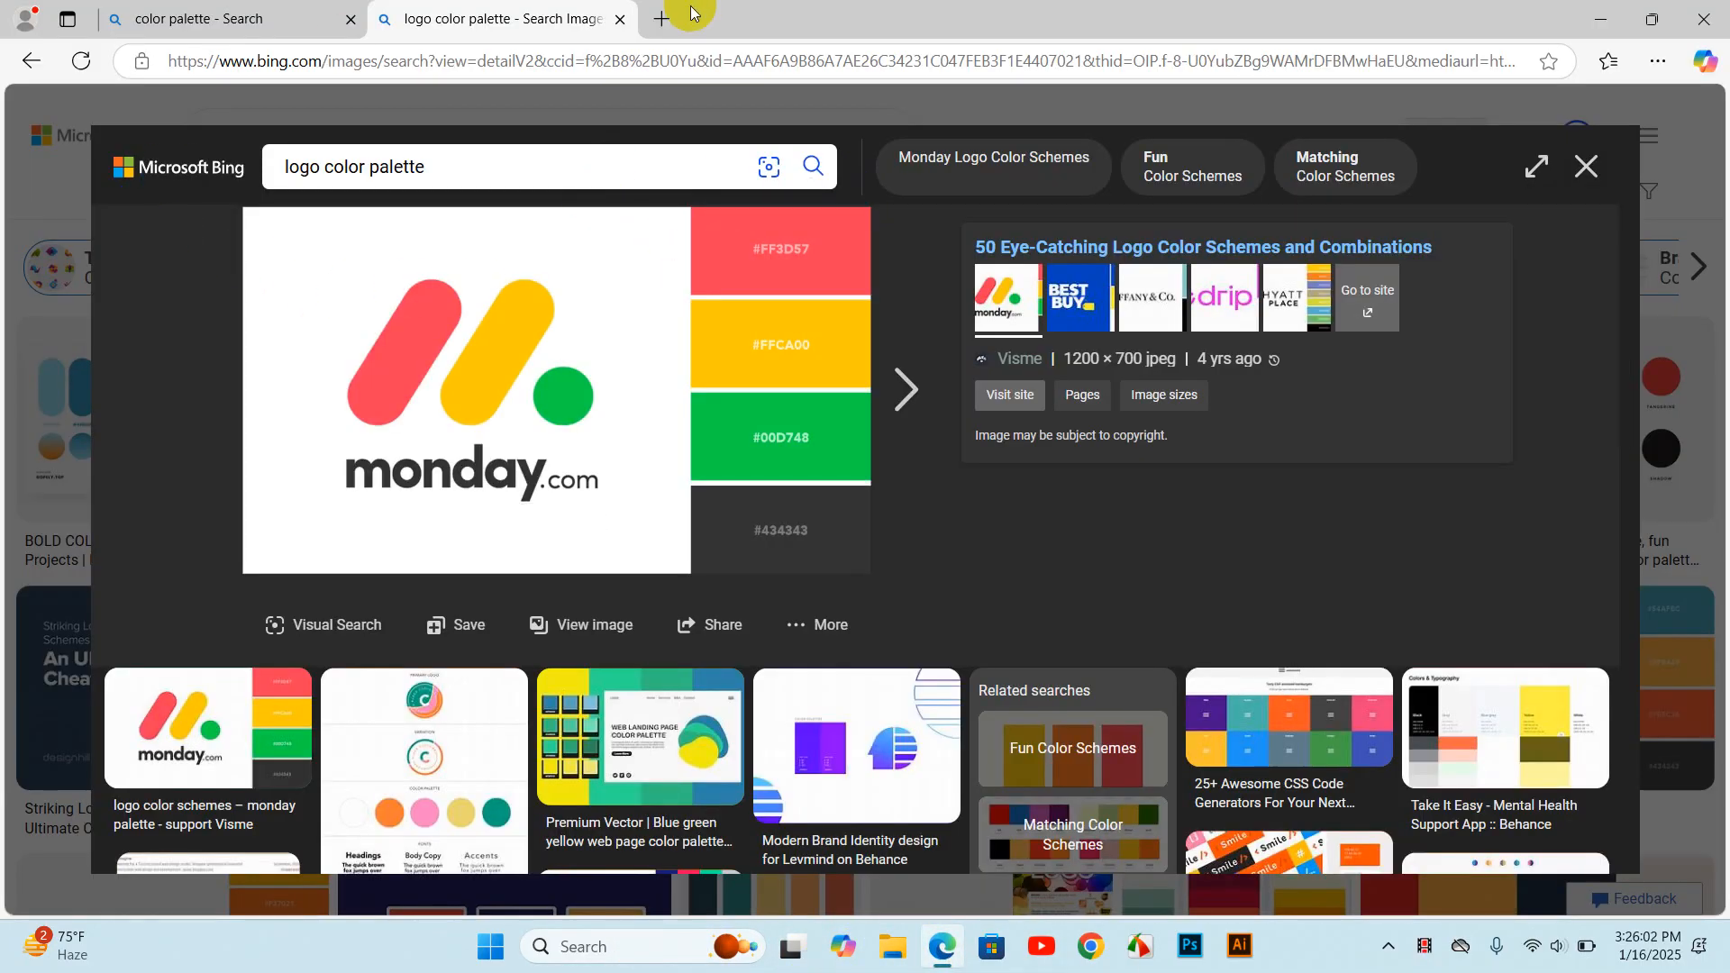
left_click(487, 946)
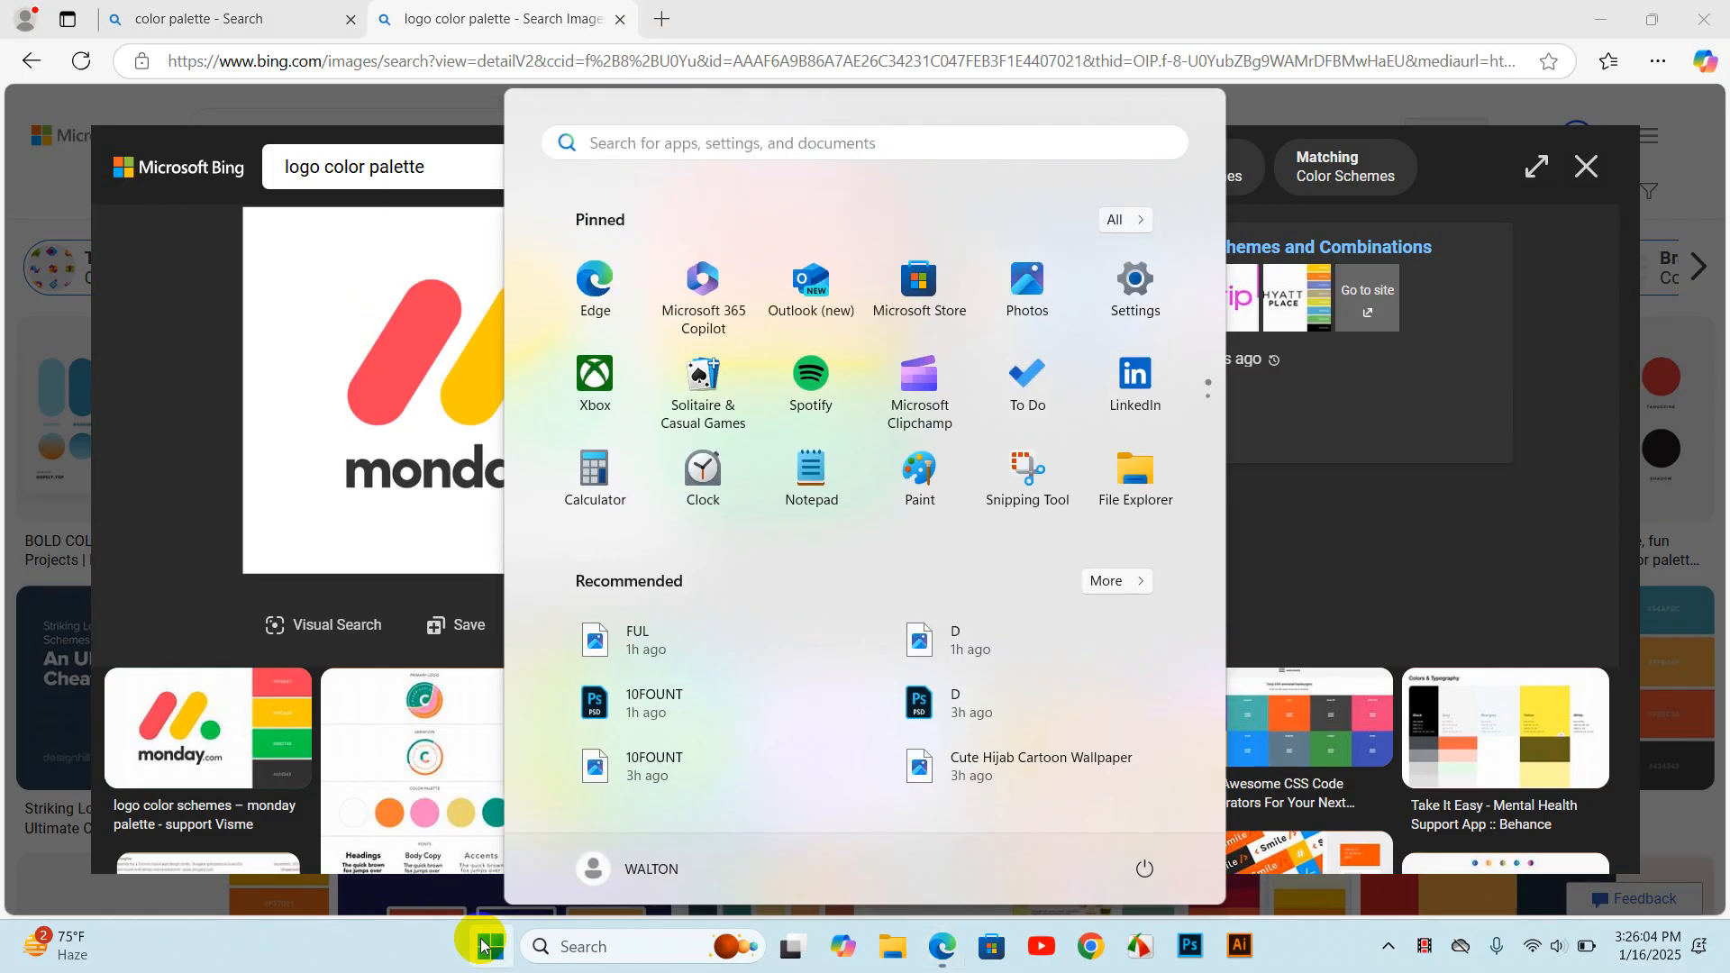
type("w")
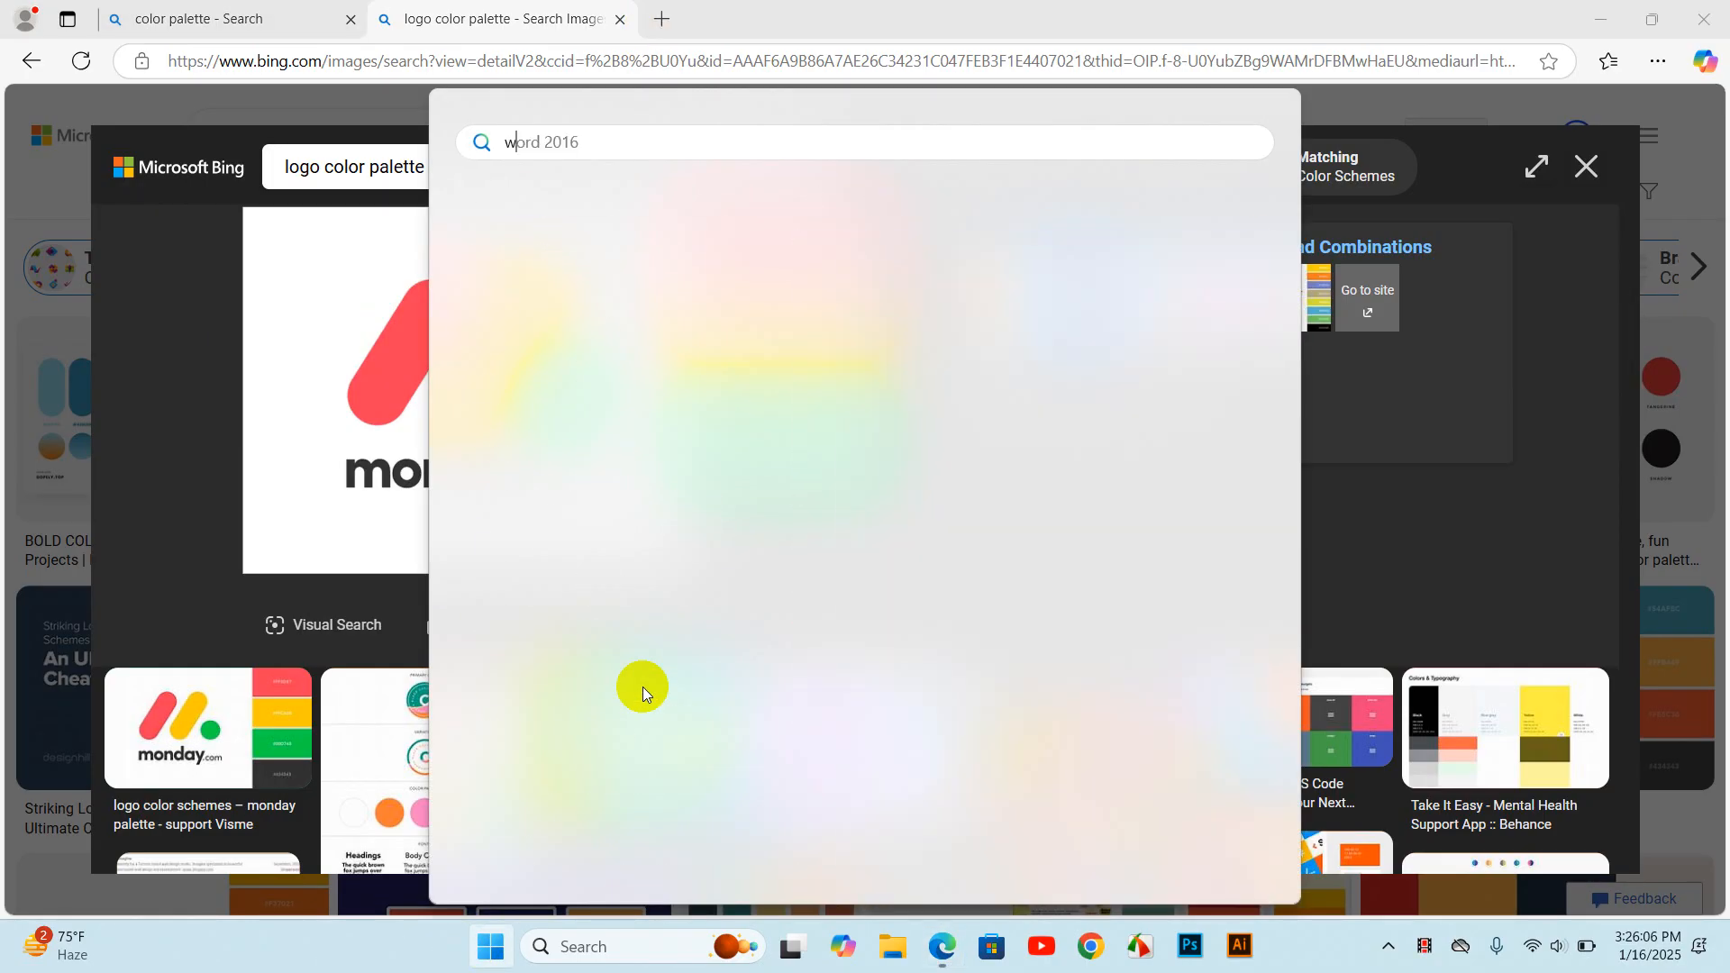
left_click(628, 409)
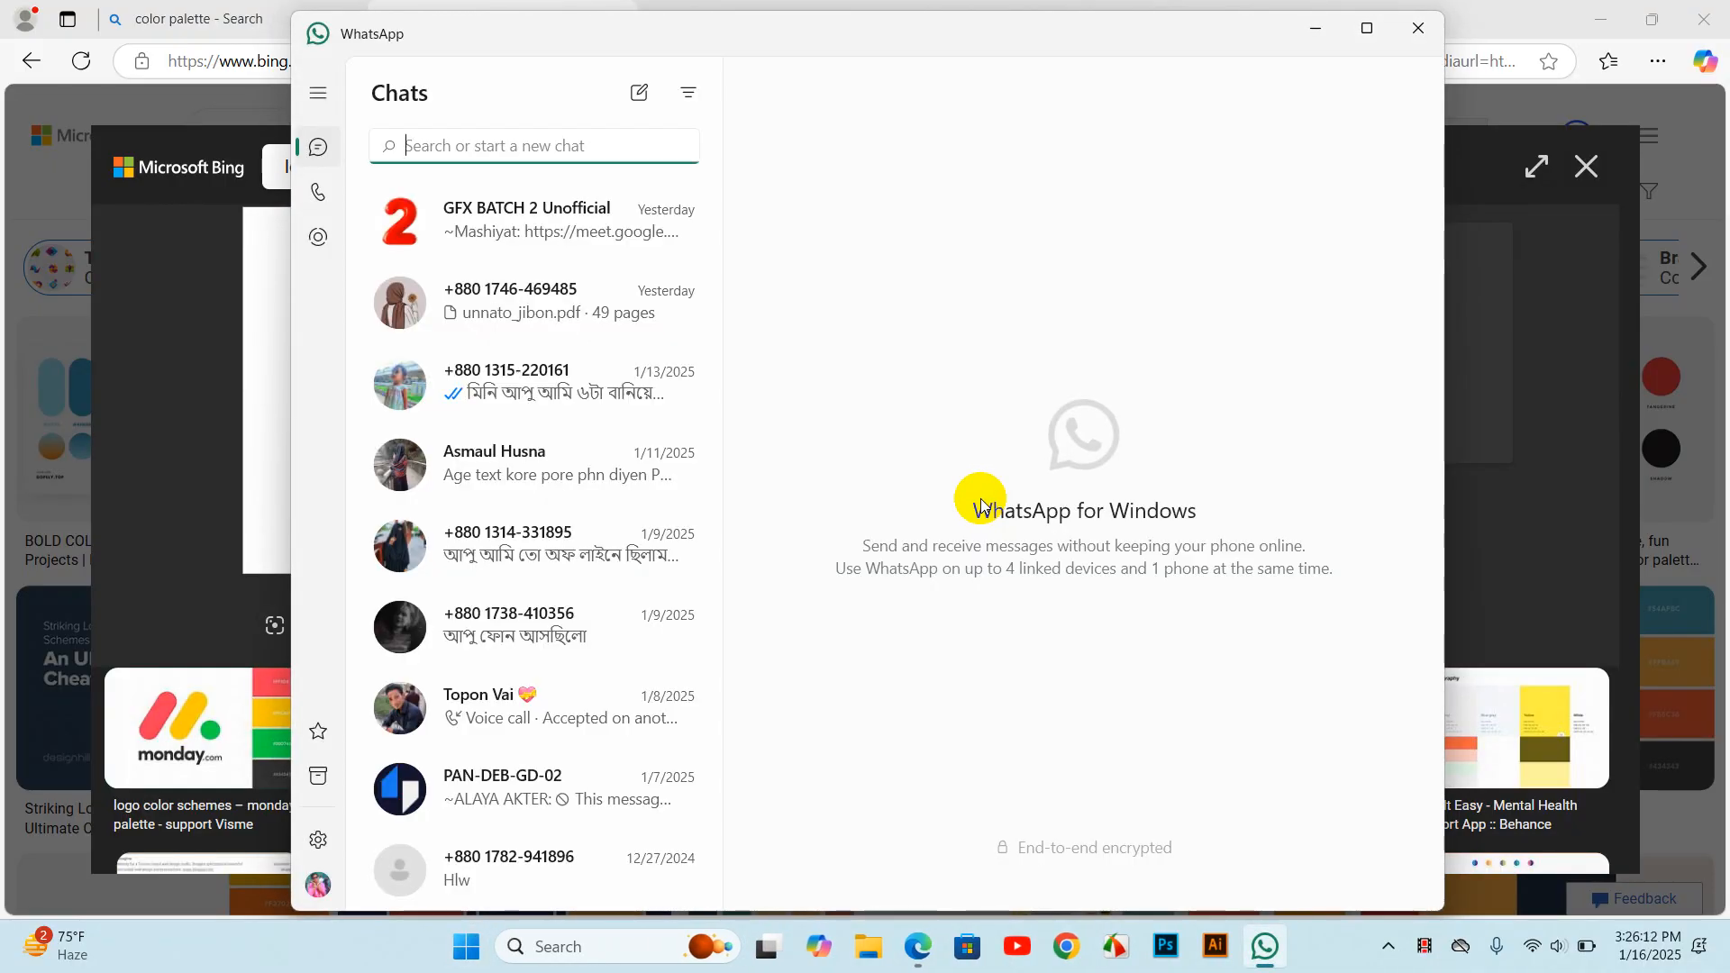
- Open the mockup collection's Google Drive link shared in the GFX BATCH 2 Unofficial group chat
left_click(486, 232)
scroll(1013, 457, "up", 10)
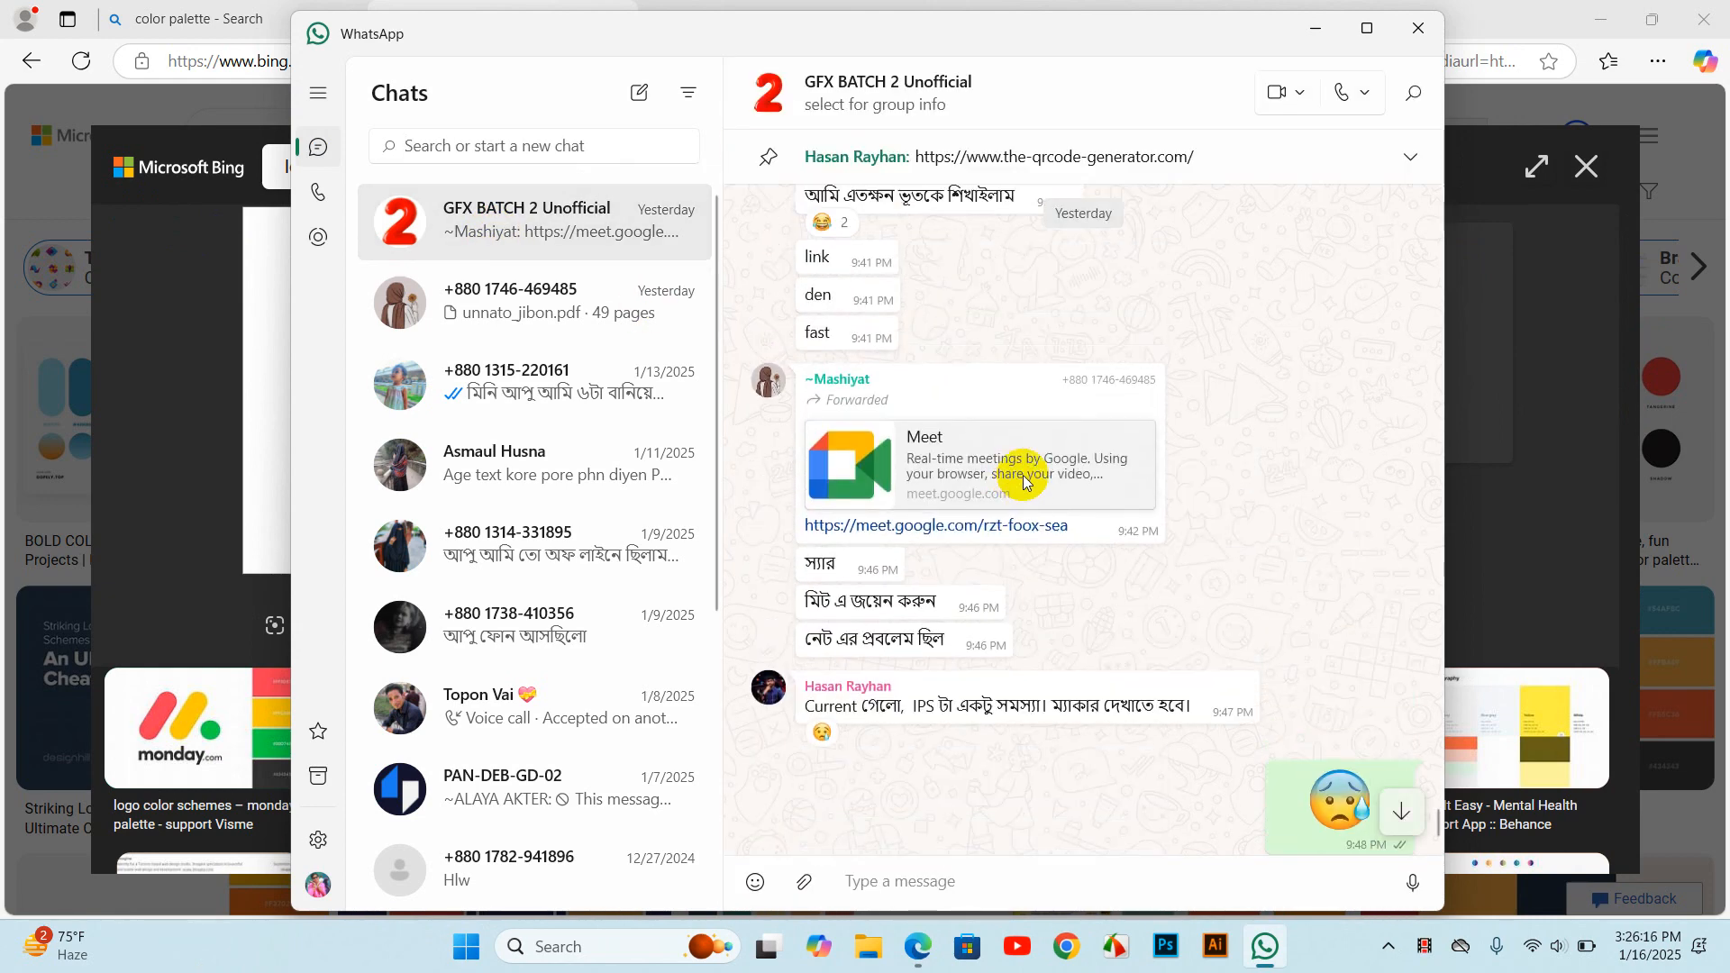
scroll(1028, 477, "up", 3)
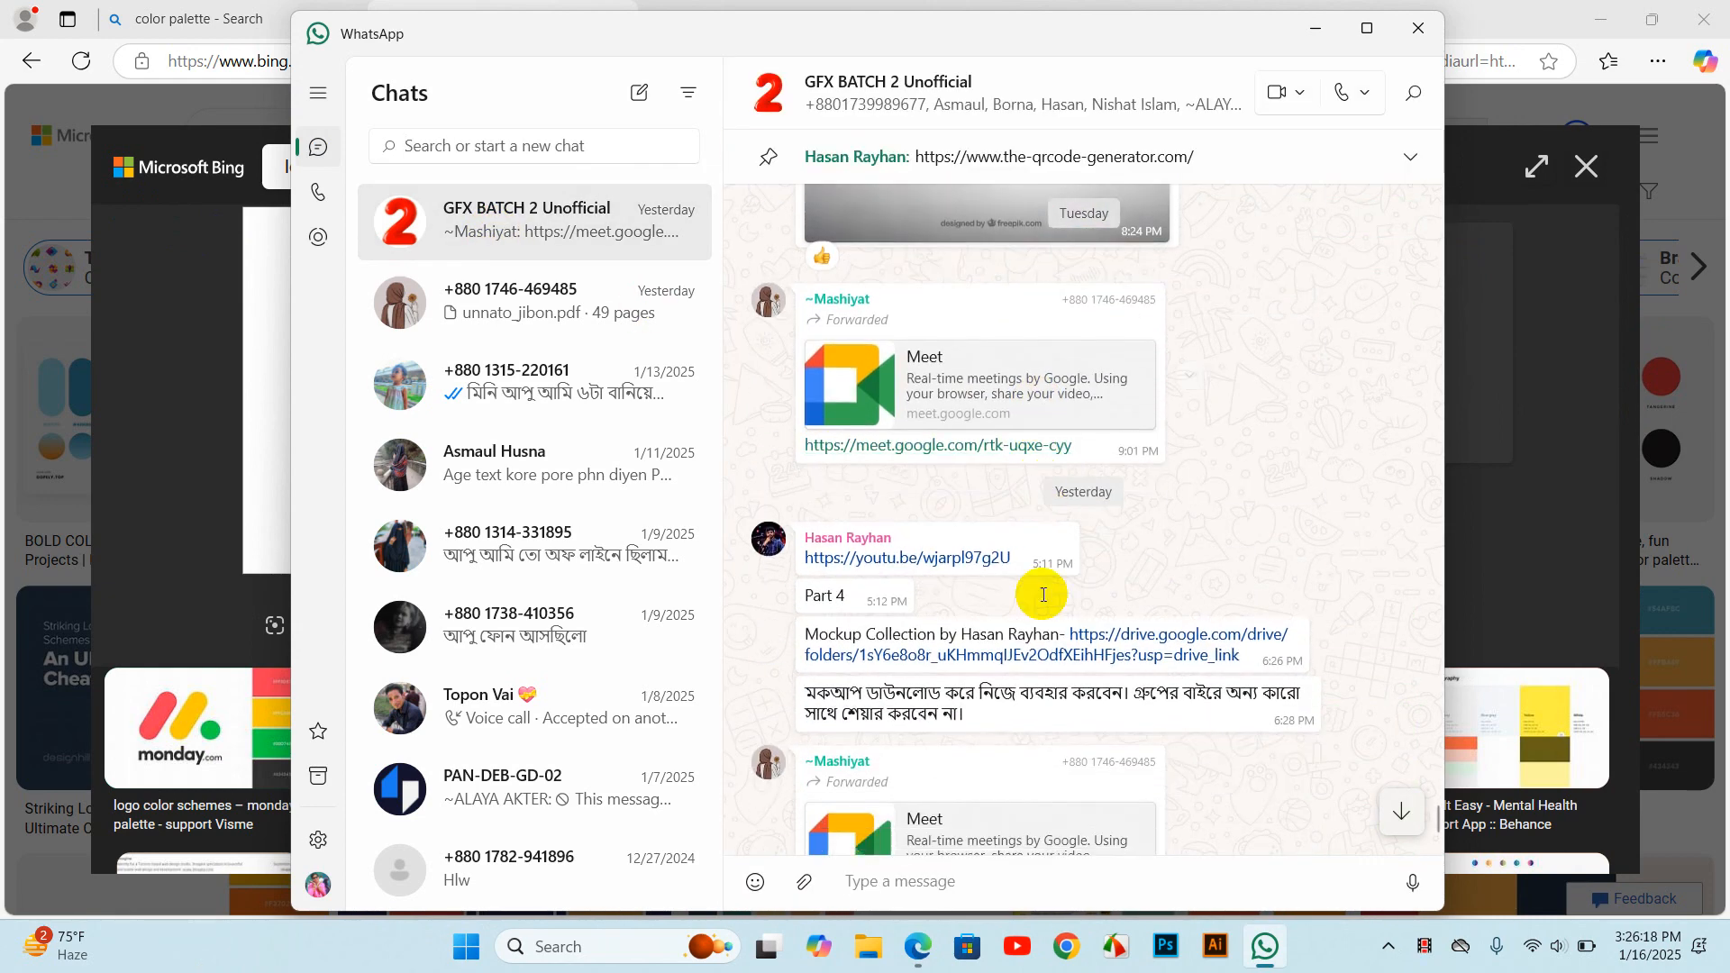
left_click(1107, 659)
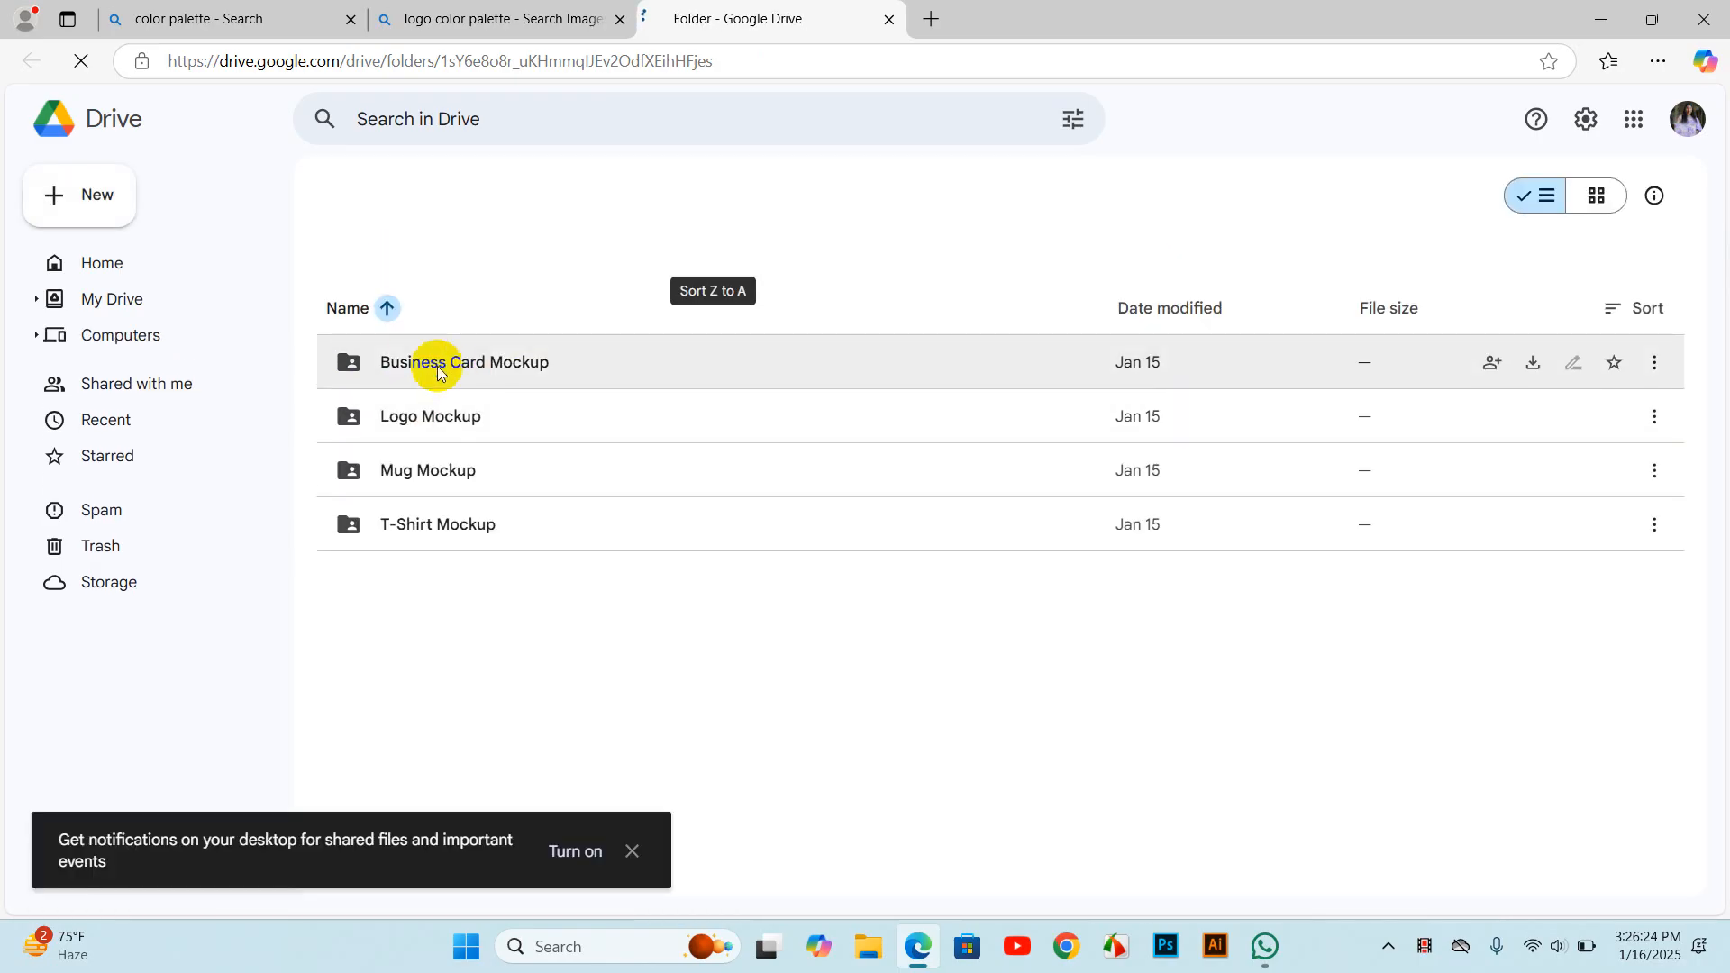
left_click(445, 418)
double_click(445, 418)
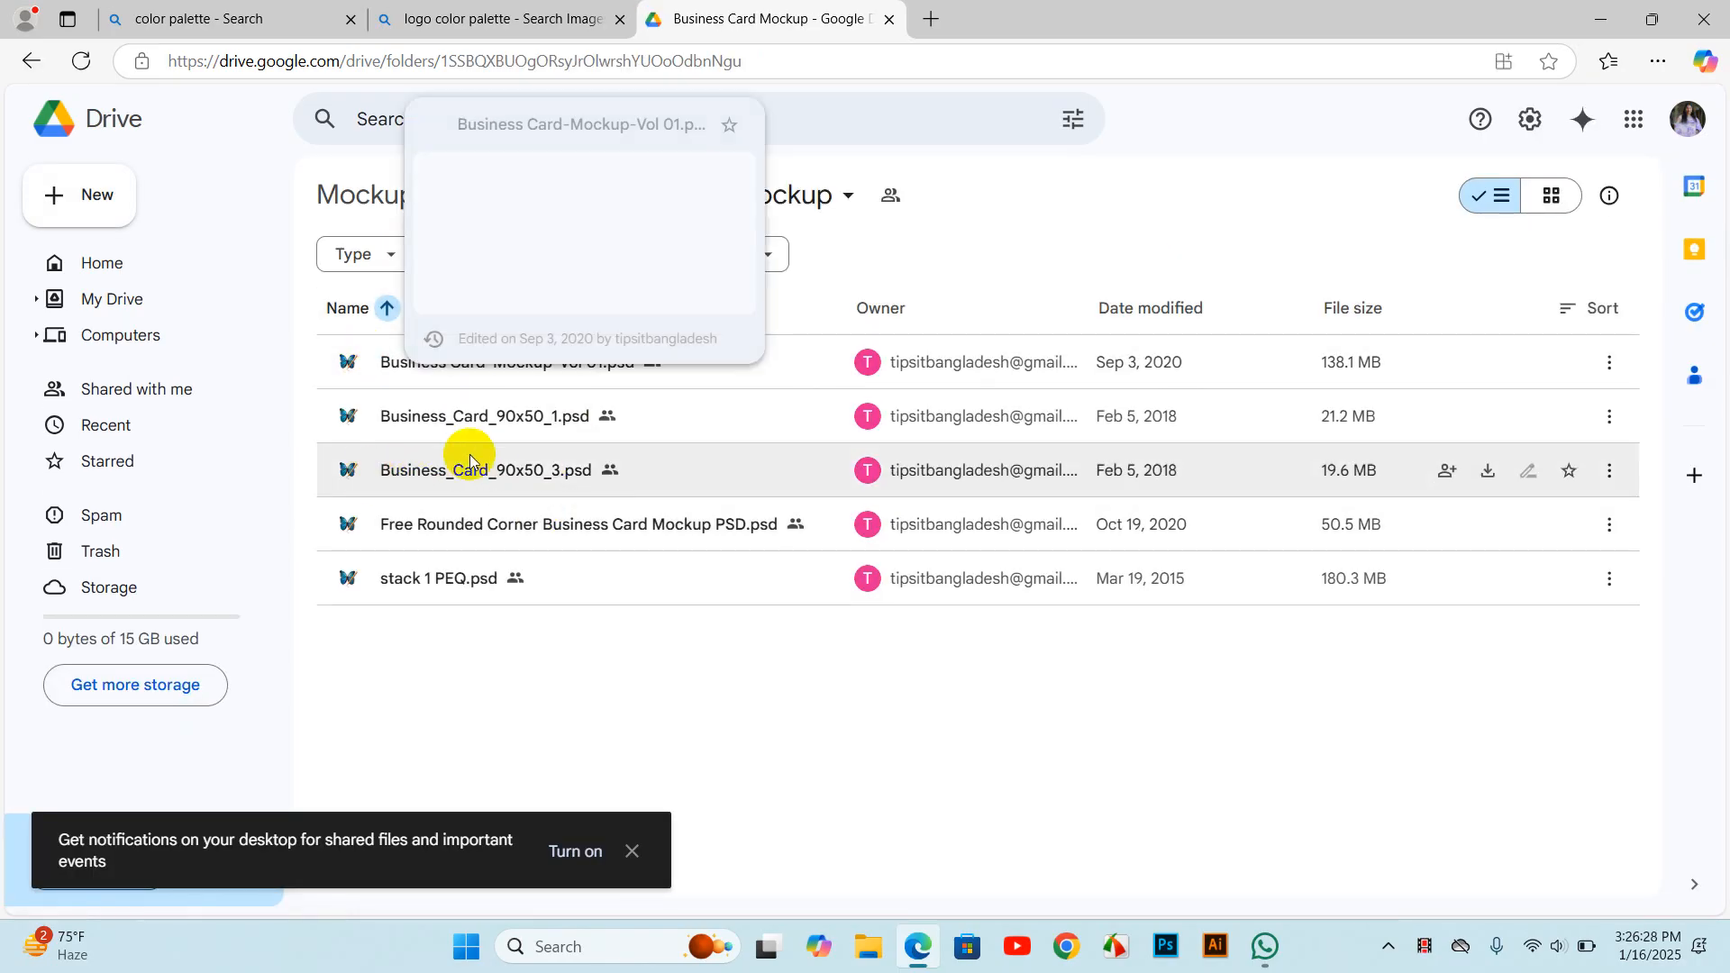
left_click(456, 204)
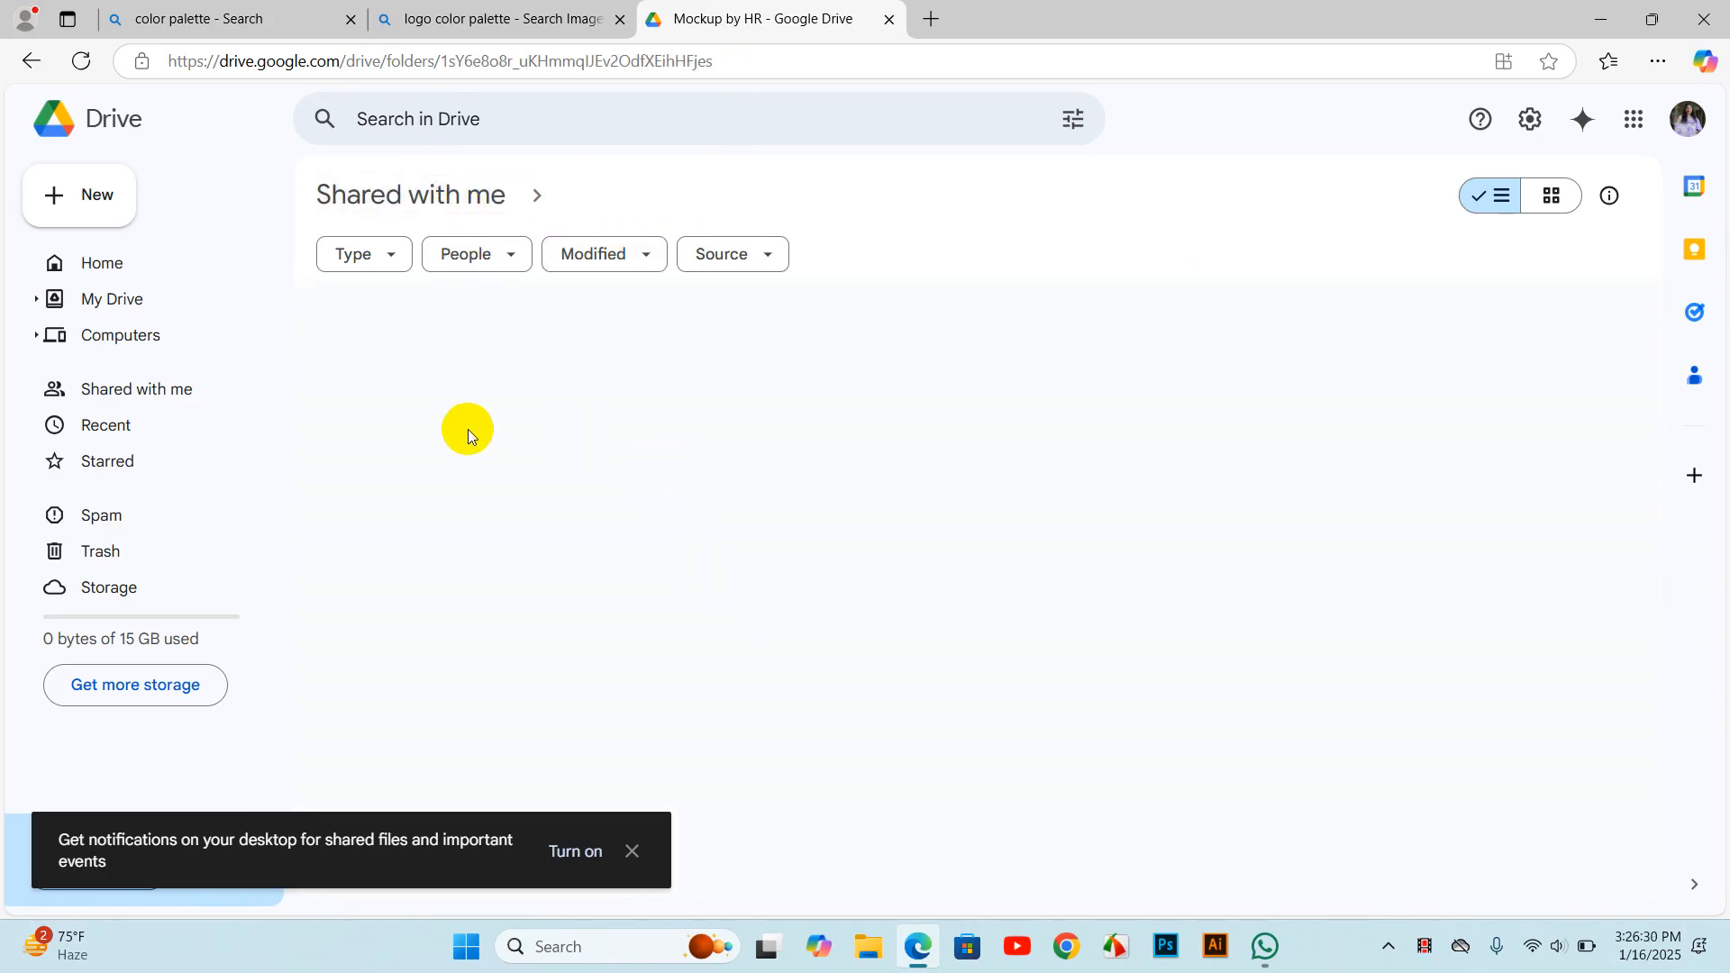
- Open the Logo Mockup folder and show its files as a thumbnail grid
double_click(424, 417)
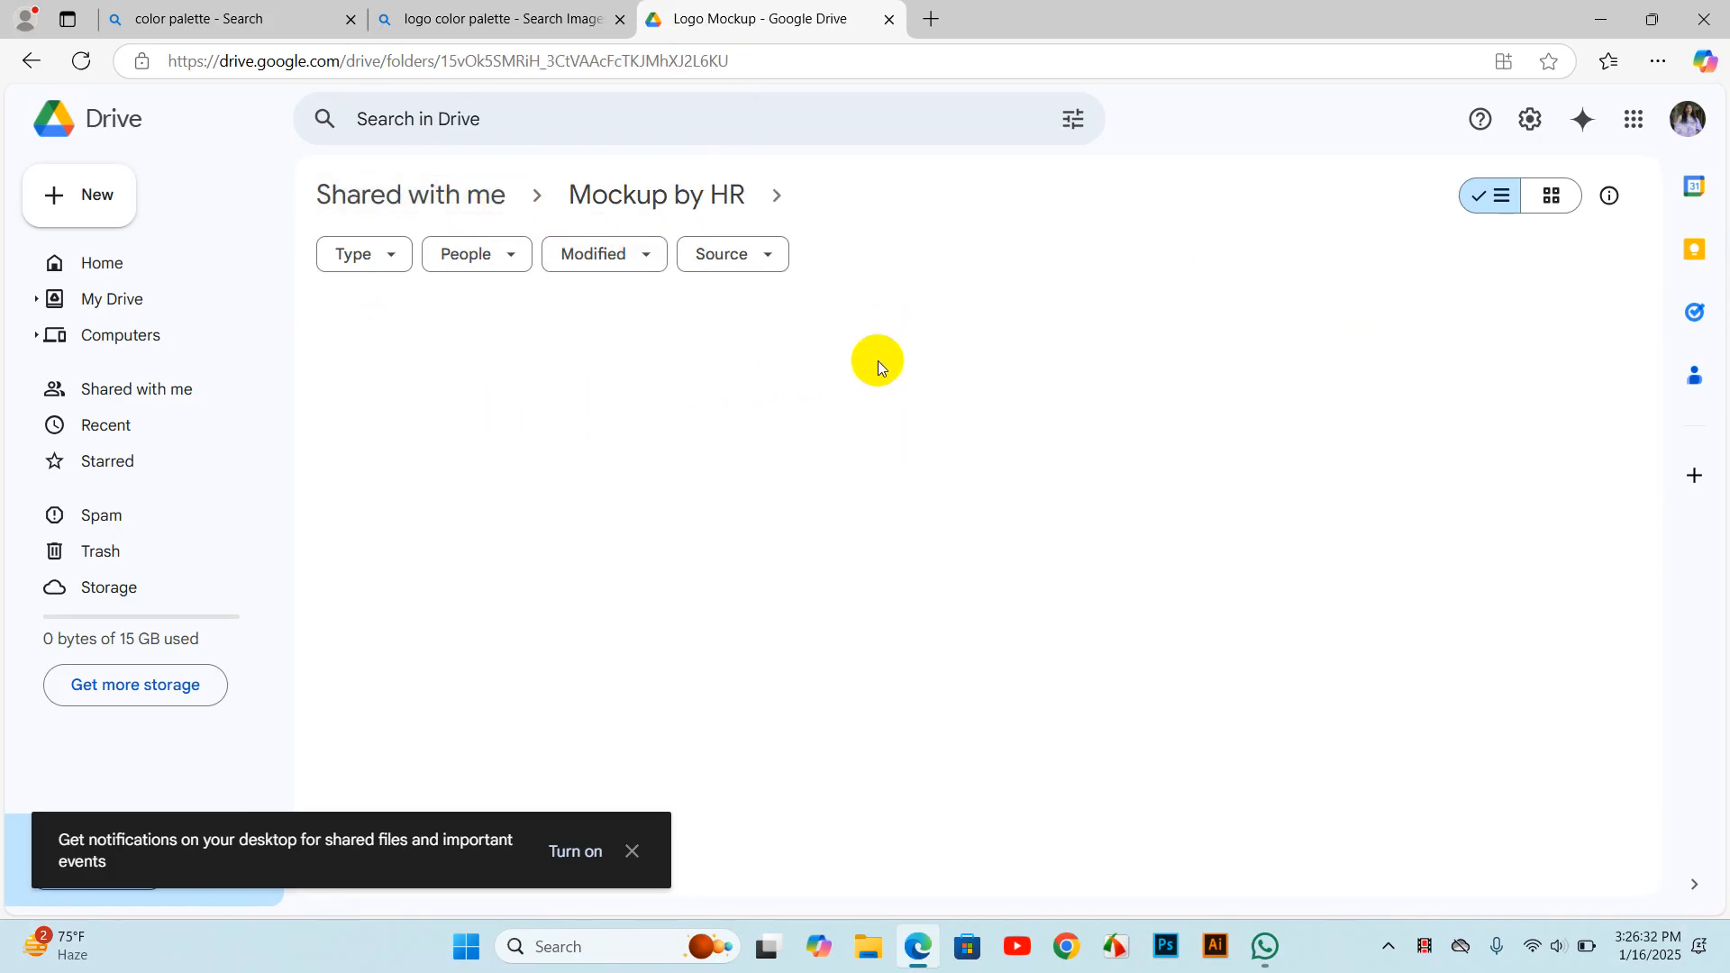
left_click(1545, 202)
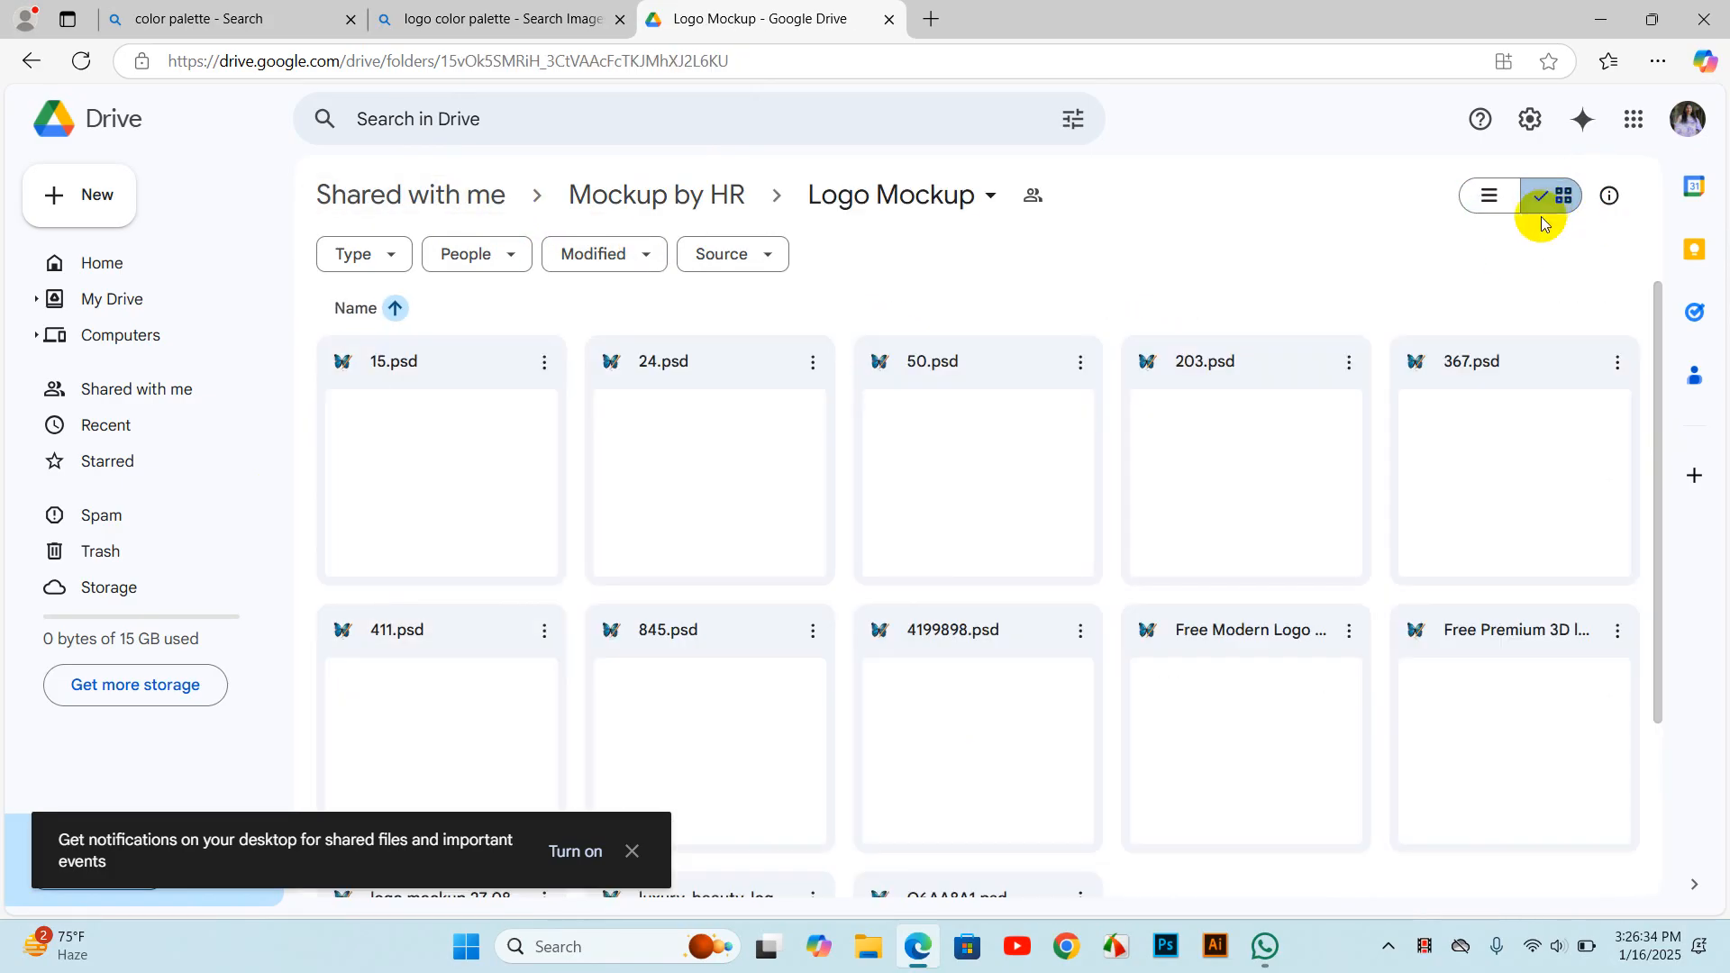
scroll(612, 542, "down", 1)
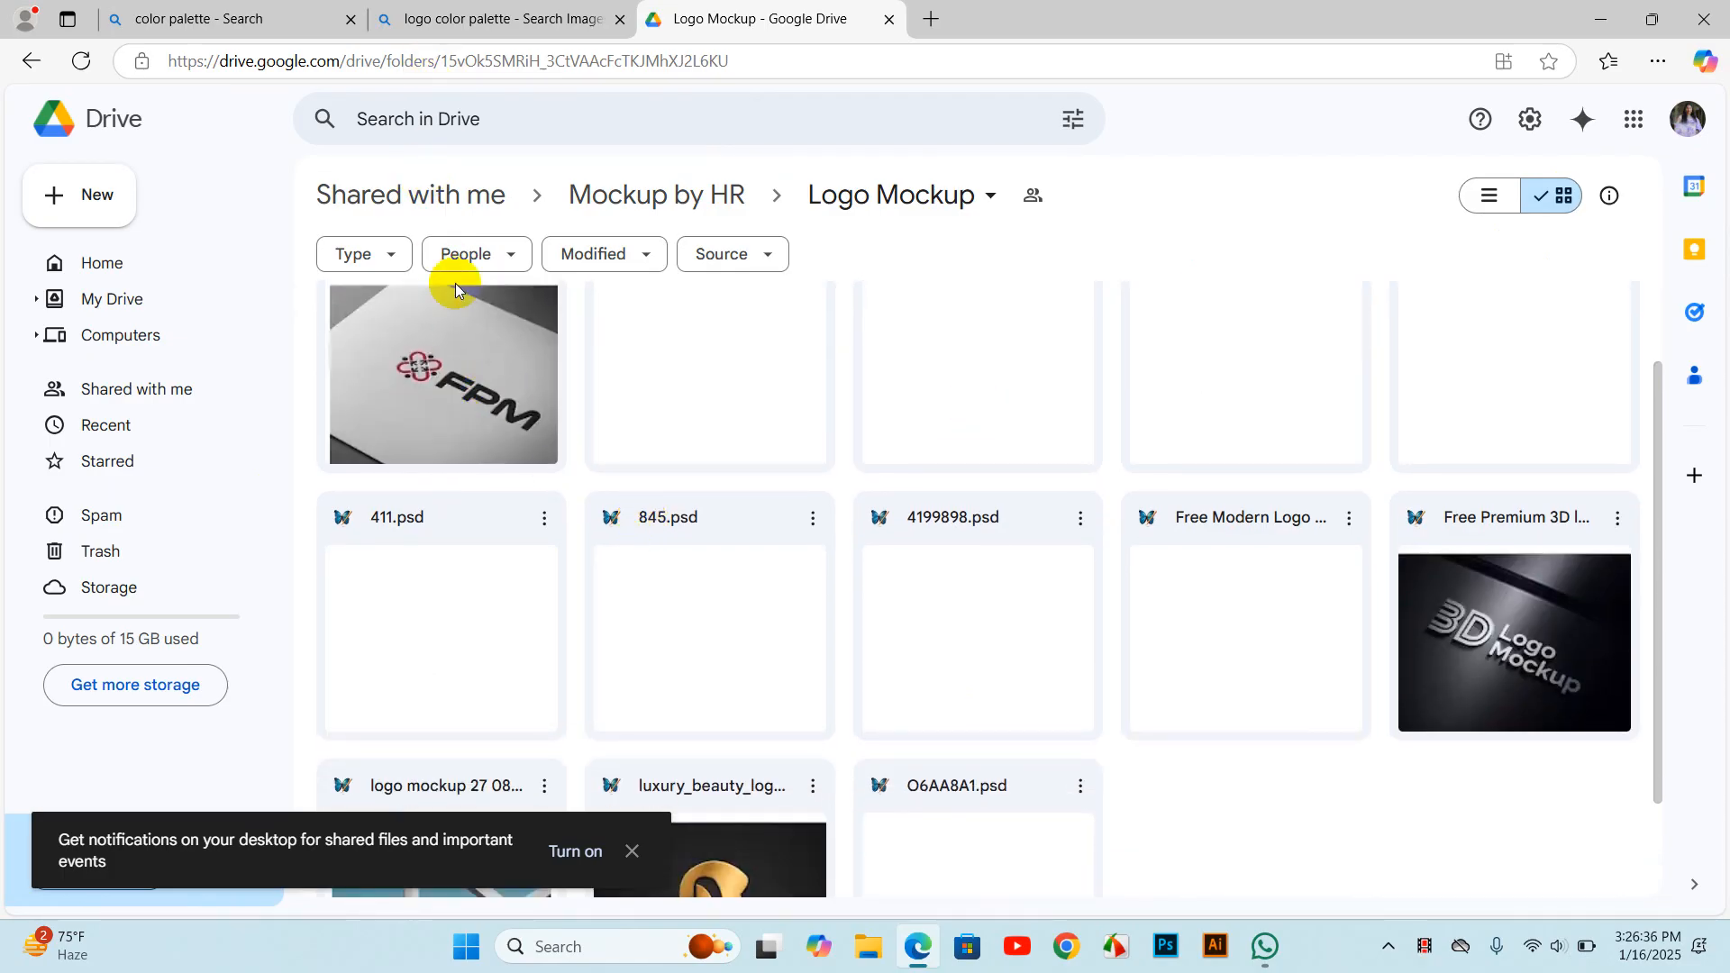
scroll(456, 287, "up", 1)
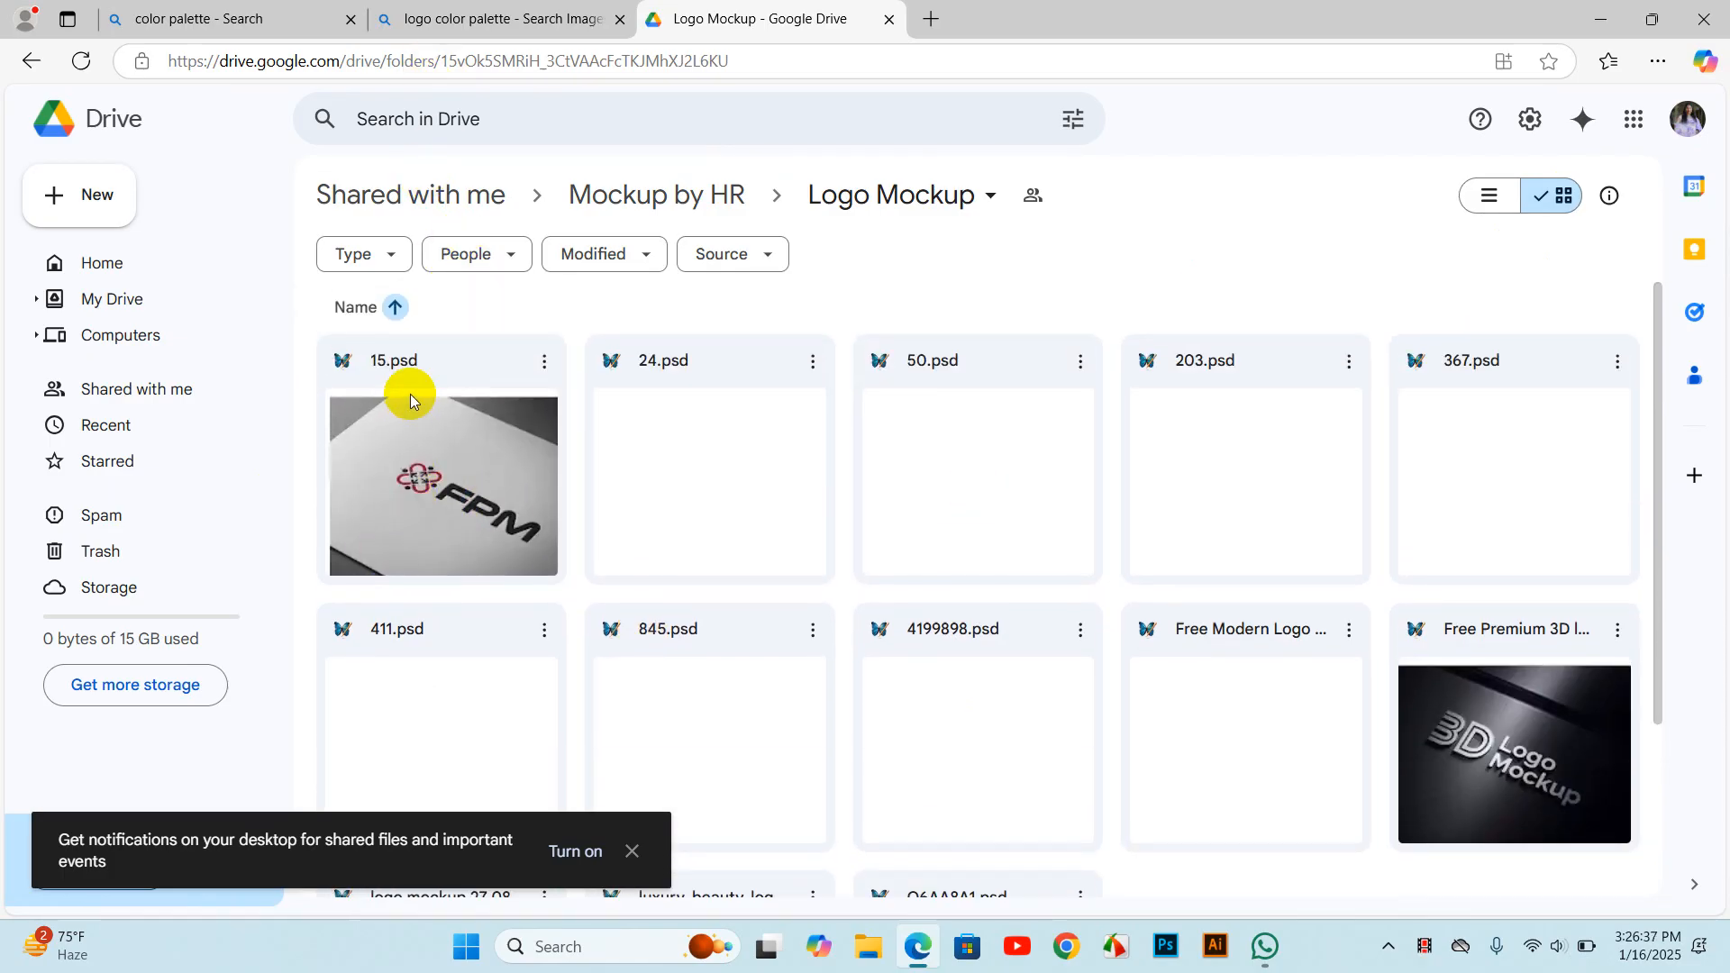
- Download the 15.psd mockup with the FPM logo from the Logo Mockup folder
left_click(545, 364)
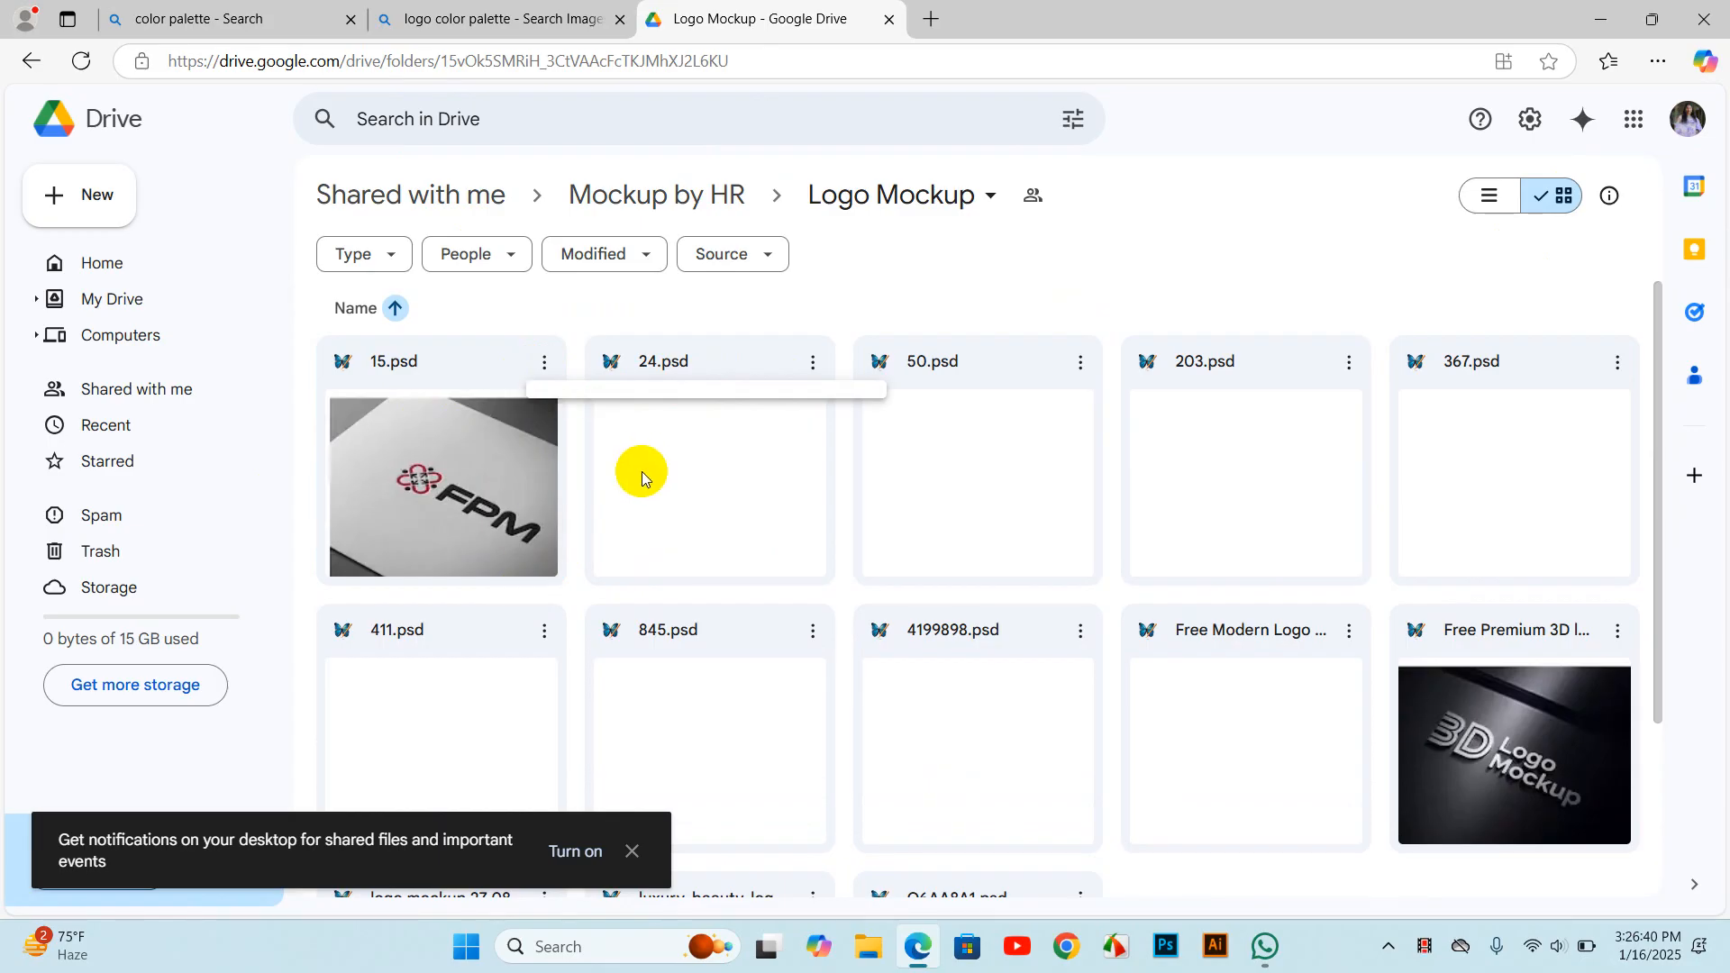
left_click(546, 363)
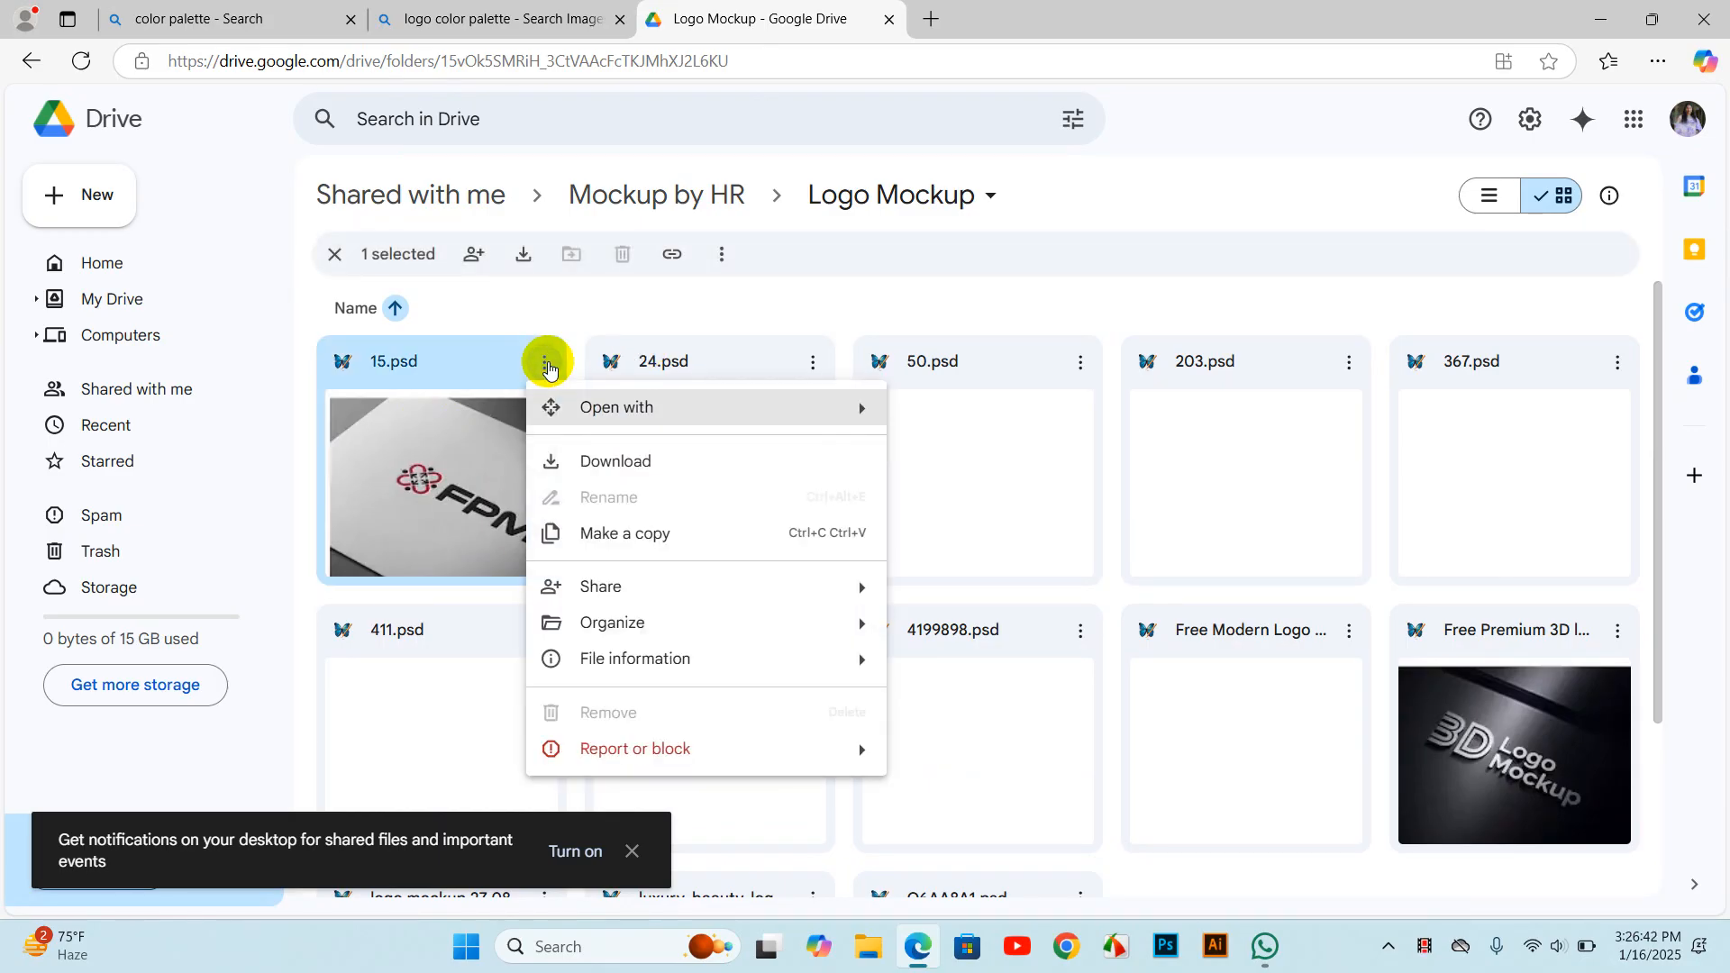
left_click(663, 462)
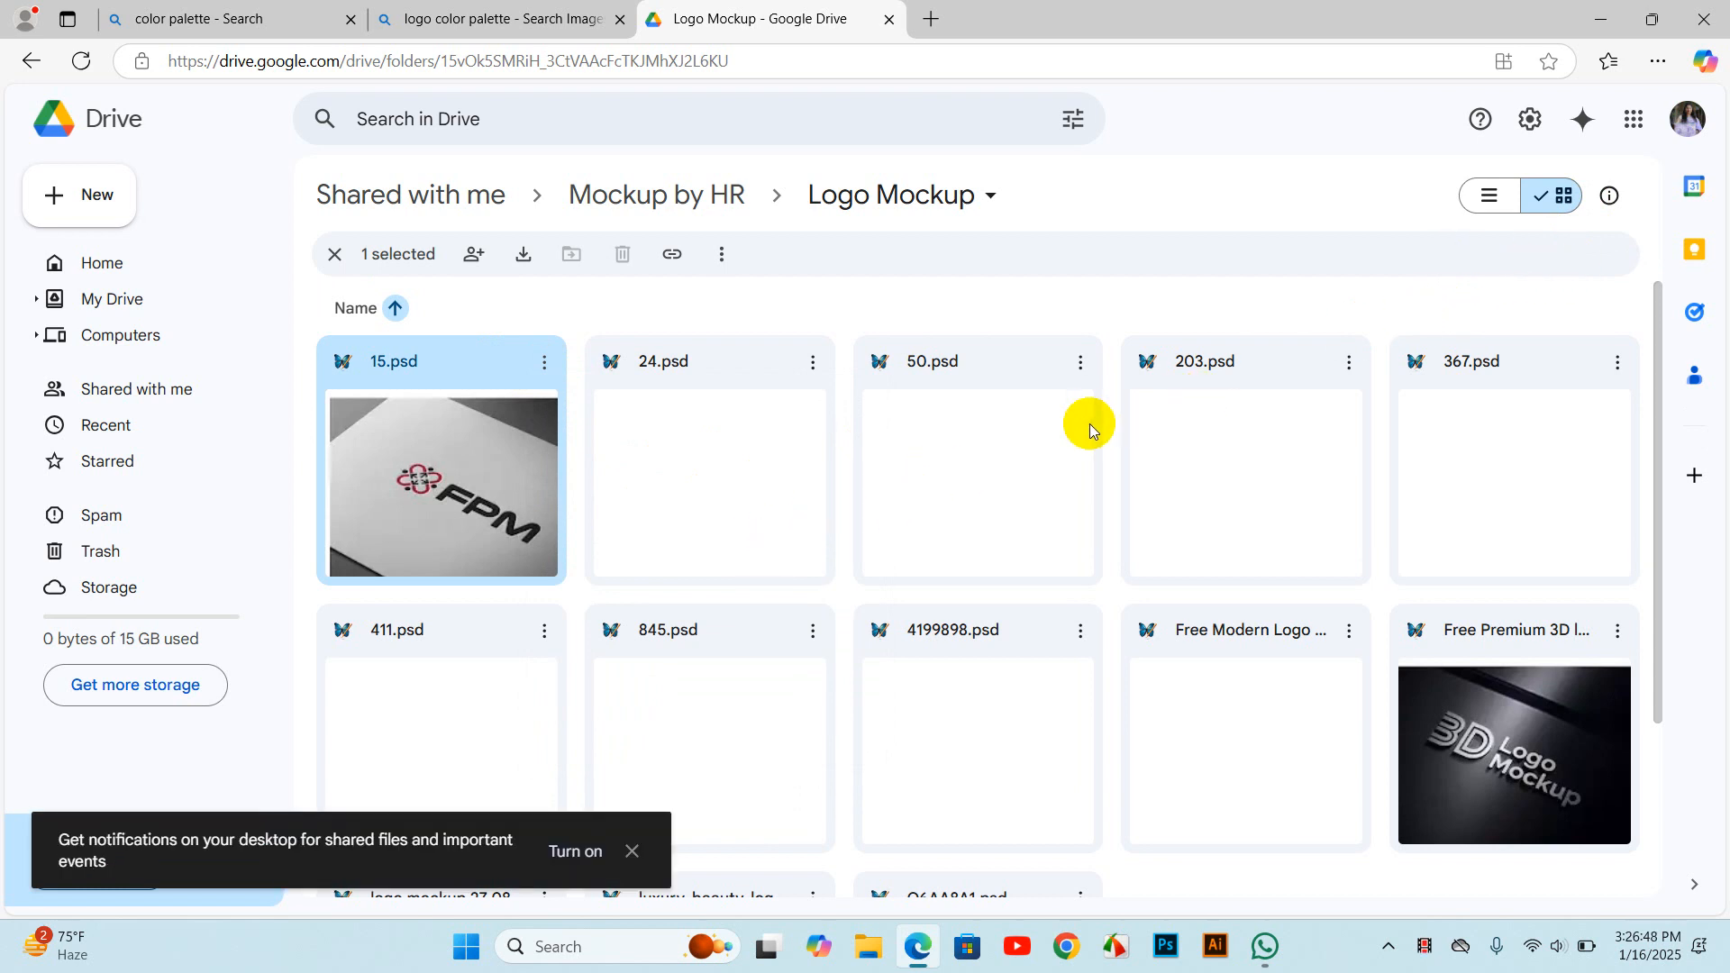
- Download the mockup file whose name starts with Free Modern Logo
scroll(1045, 442, "down", 3)
scroll(702, 622, "up", 3)
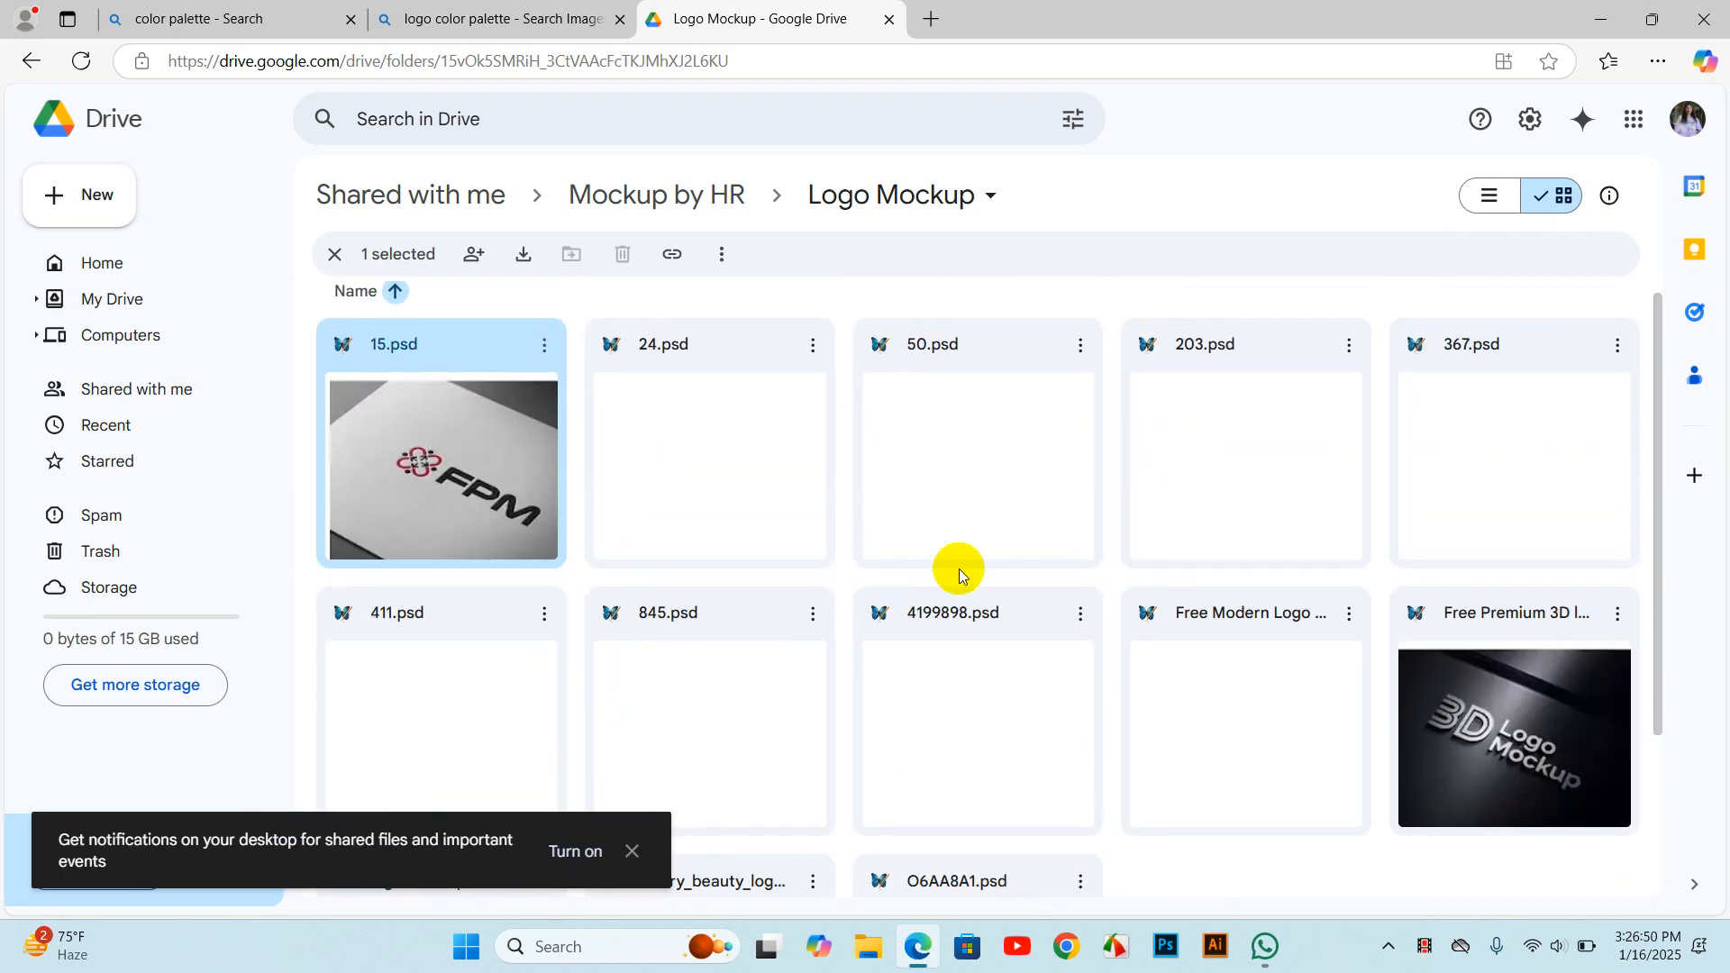
scroll(1018, 373, "up", 1)
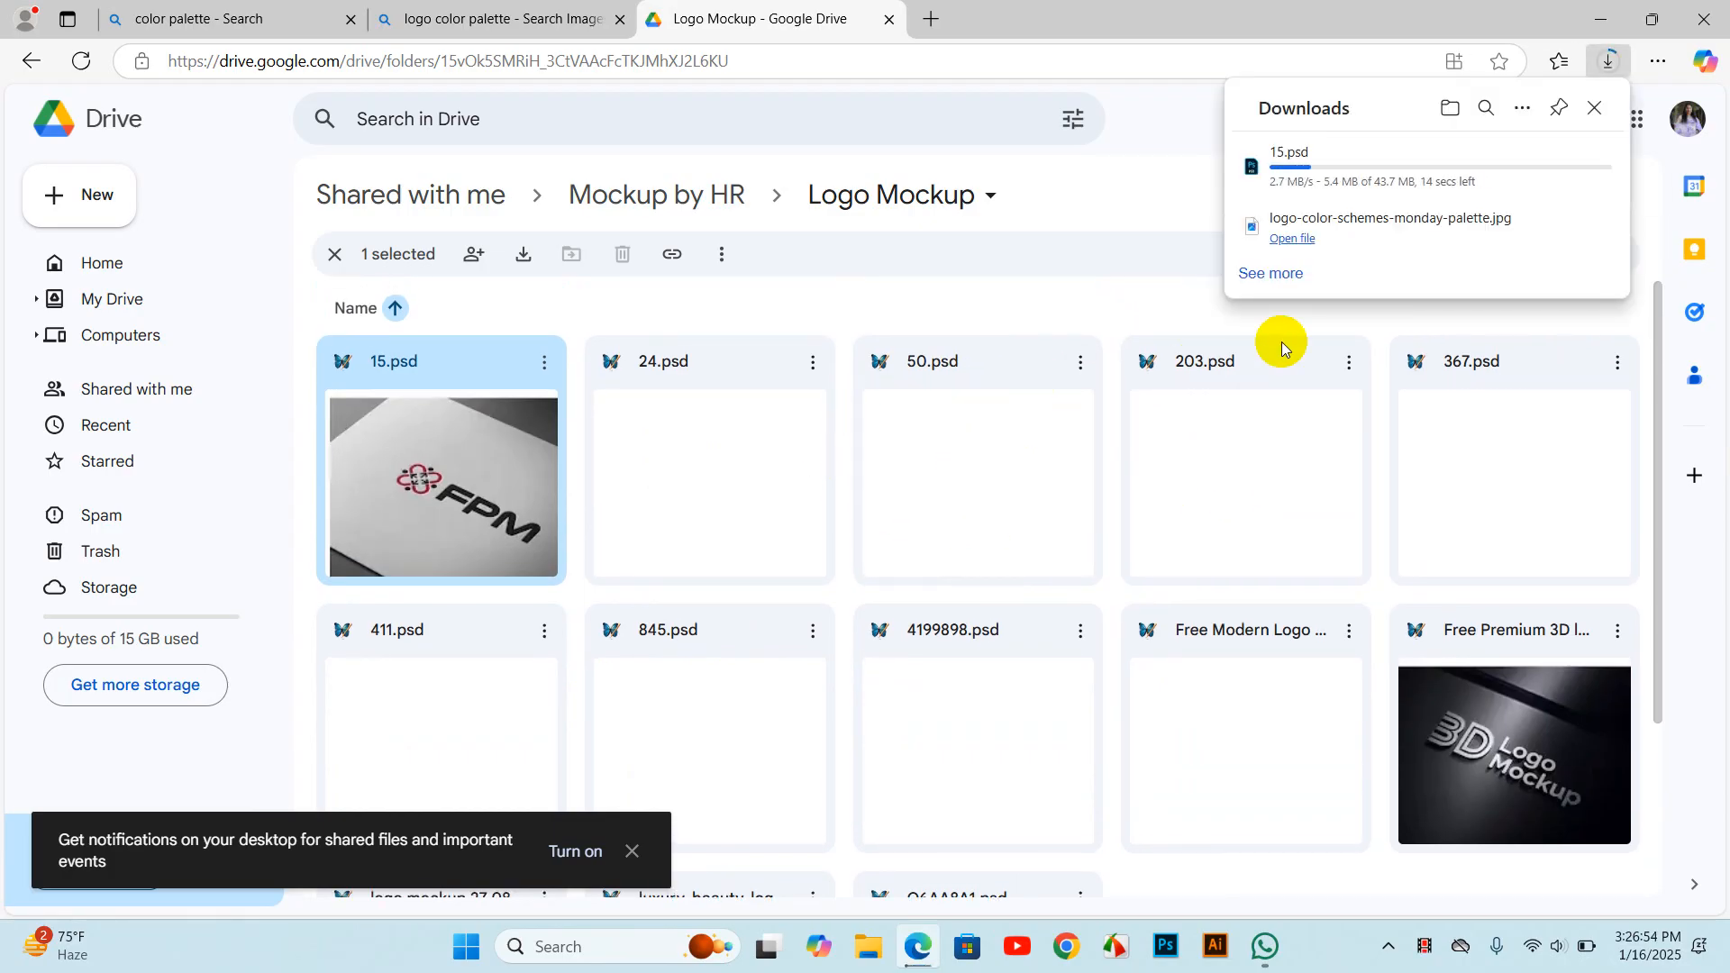
scroll(1120, 564, "down", 3)
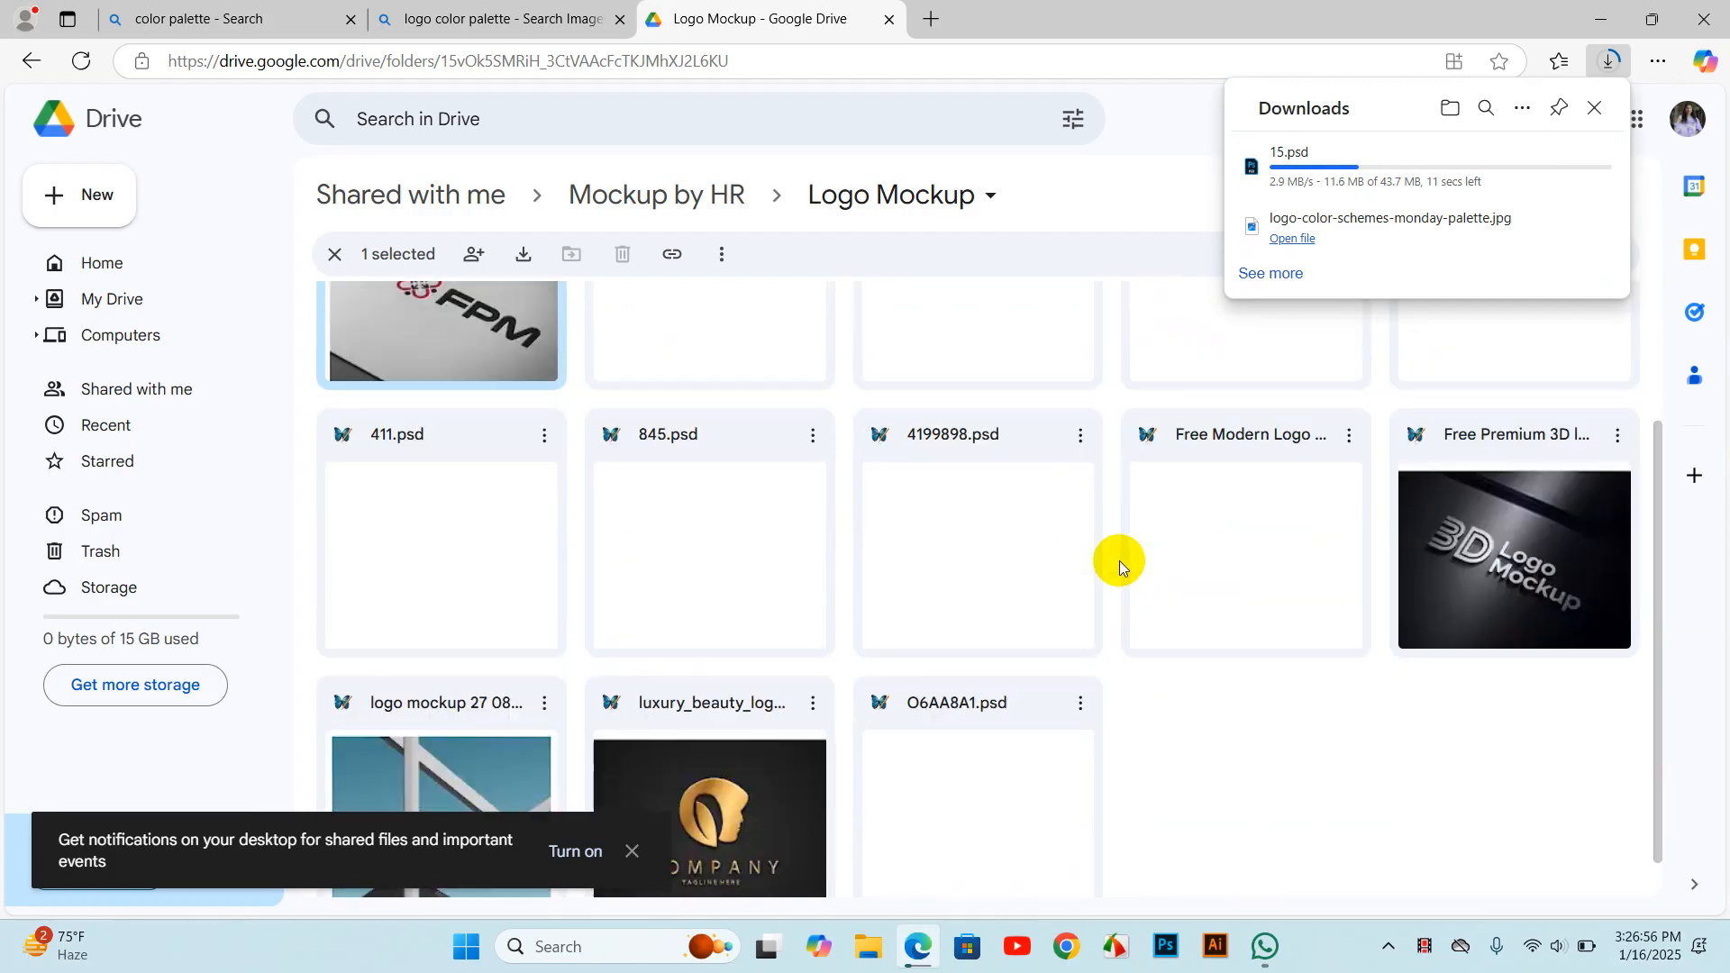
scroll(1046, 668, "up", 3)
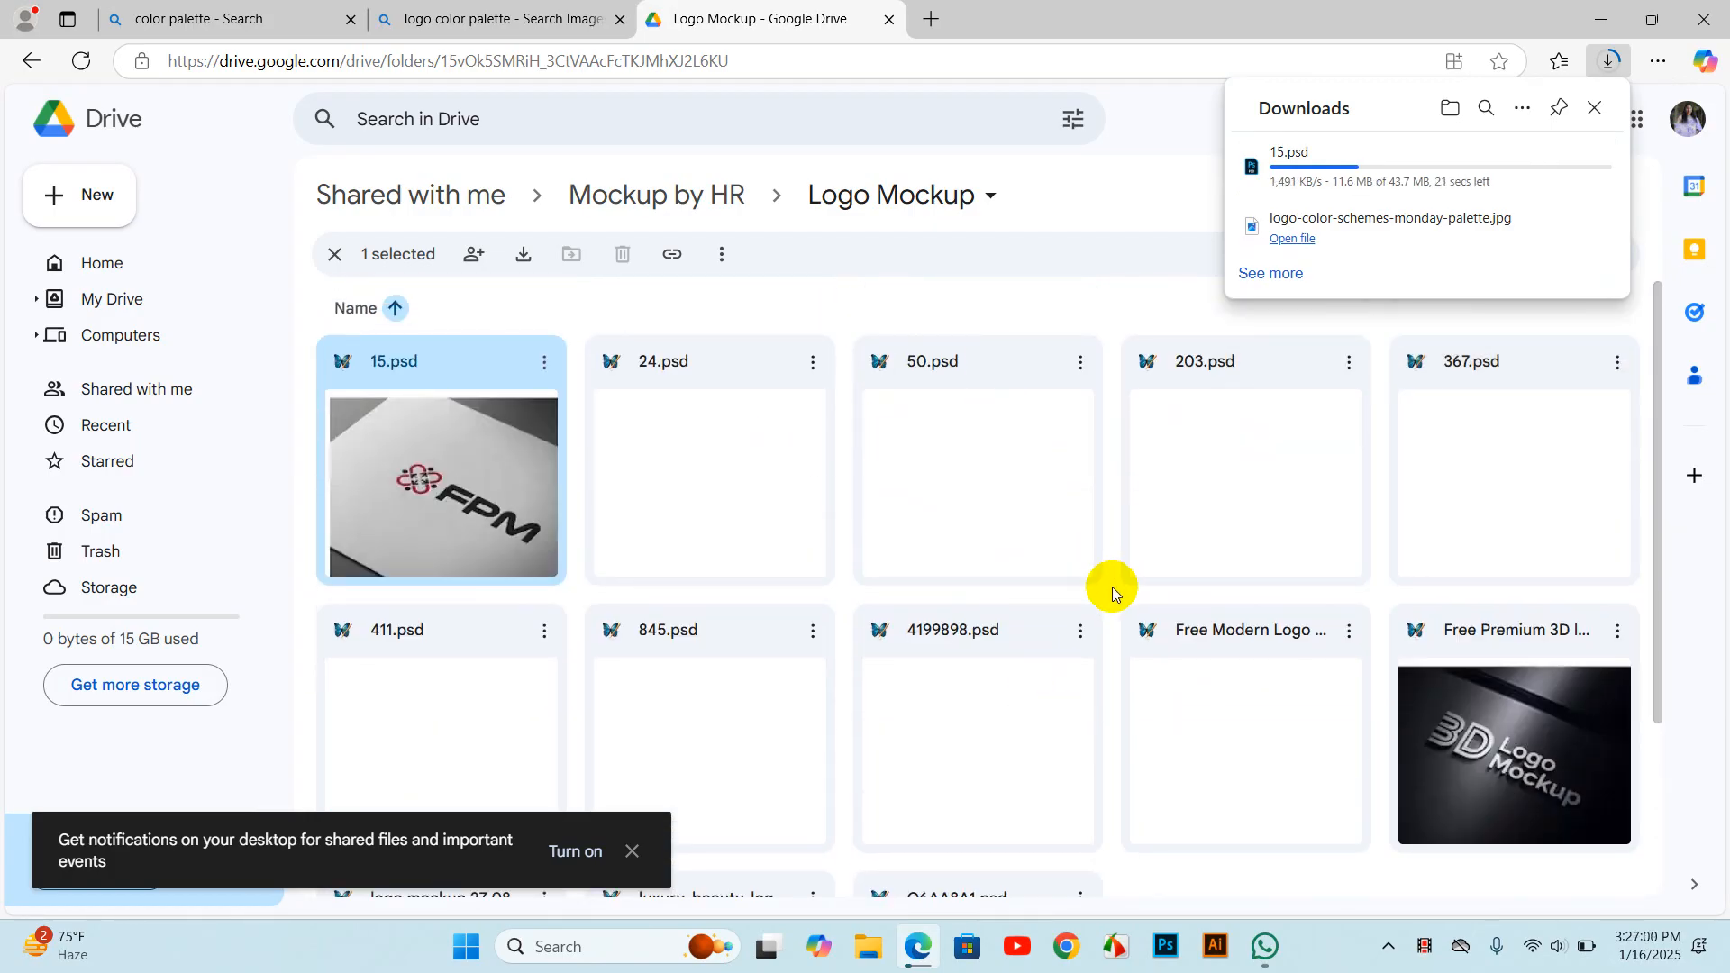
left_click(1359, 628)
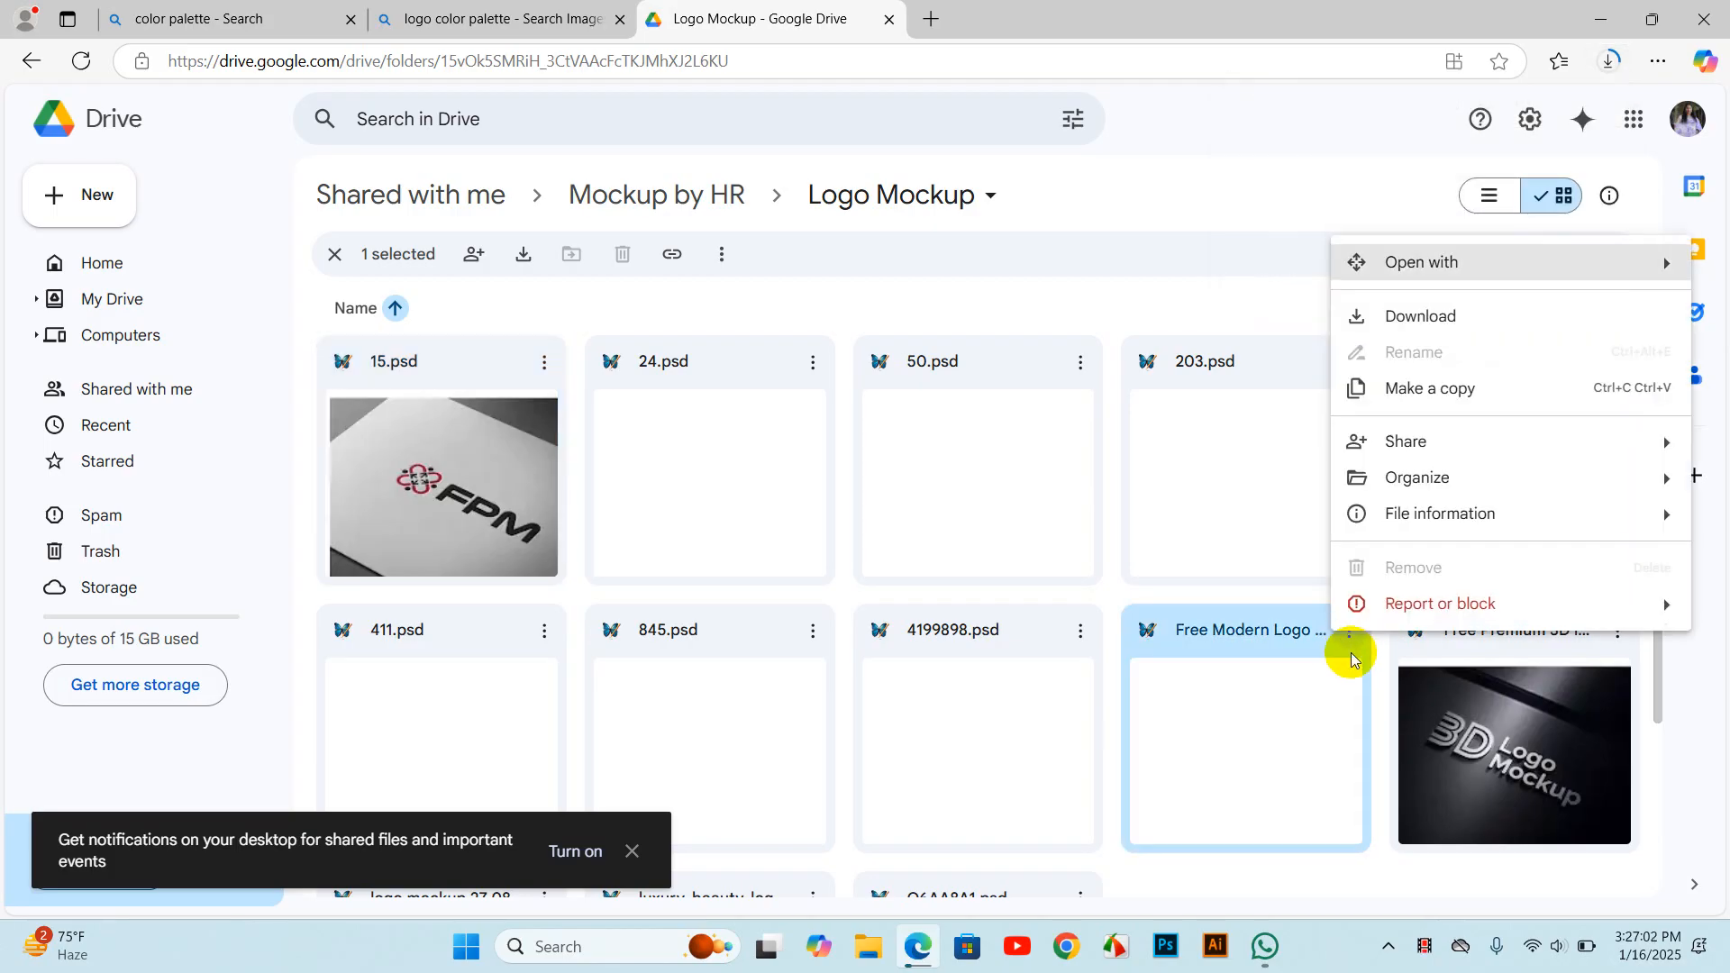
left_click(1401, 338)
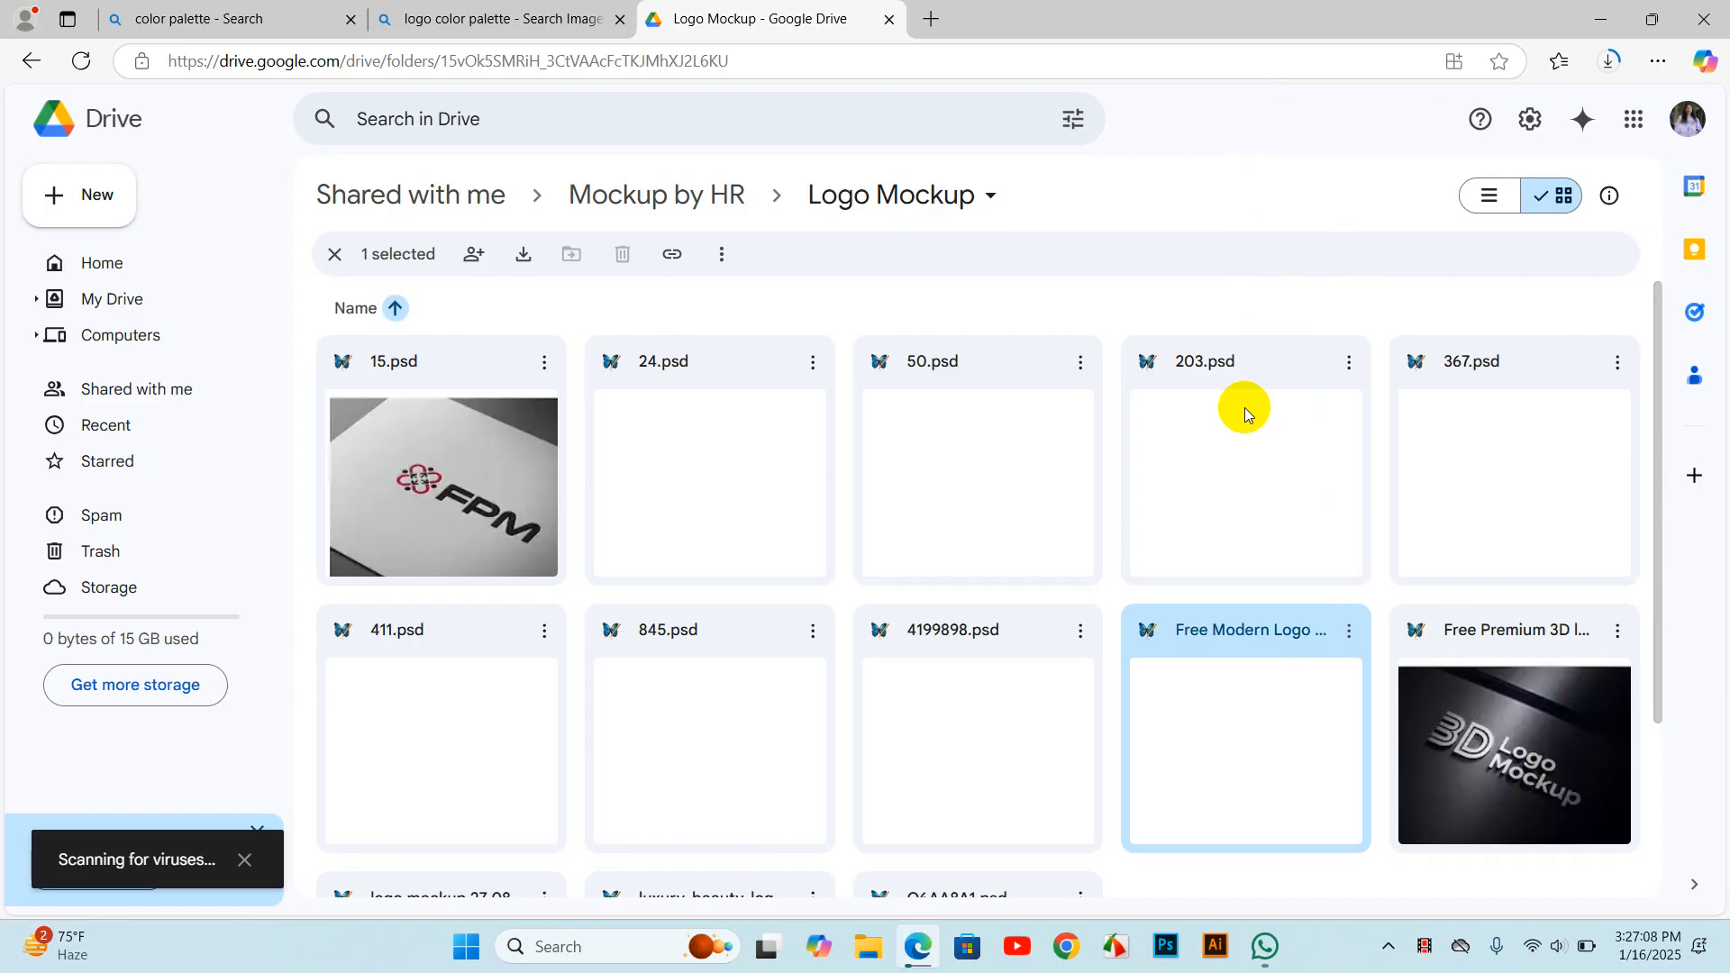
- Download the 24.psd mockup from the Logo Mockup folder
scroll(1202, 410, "down", 3)
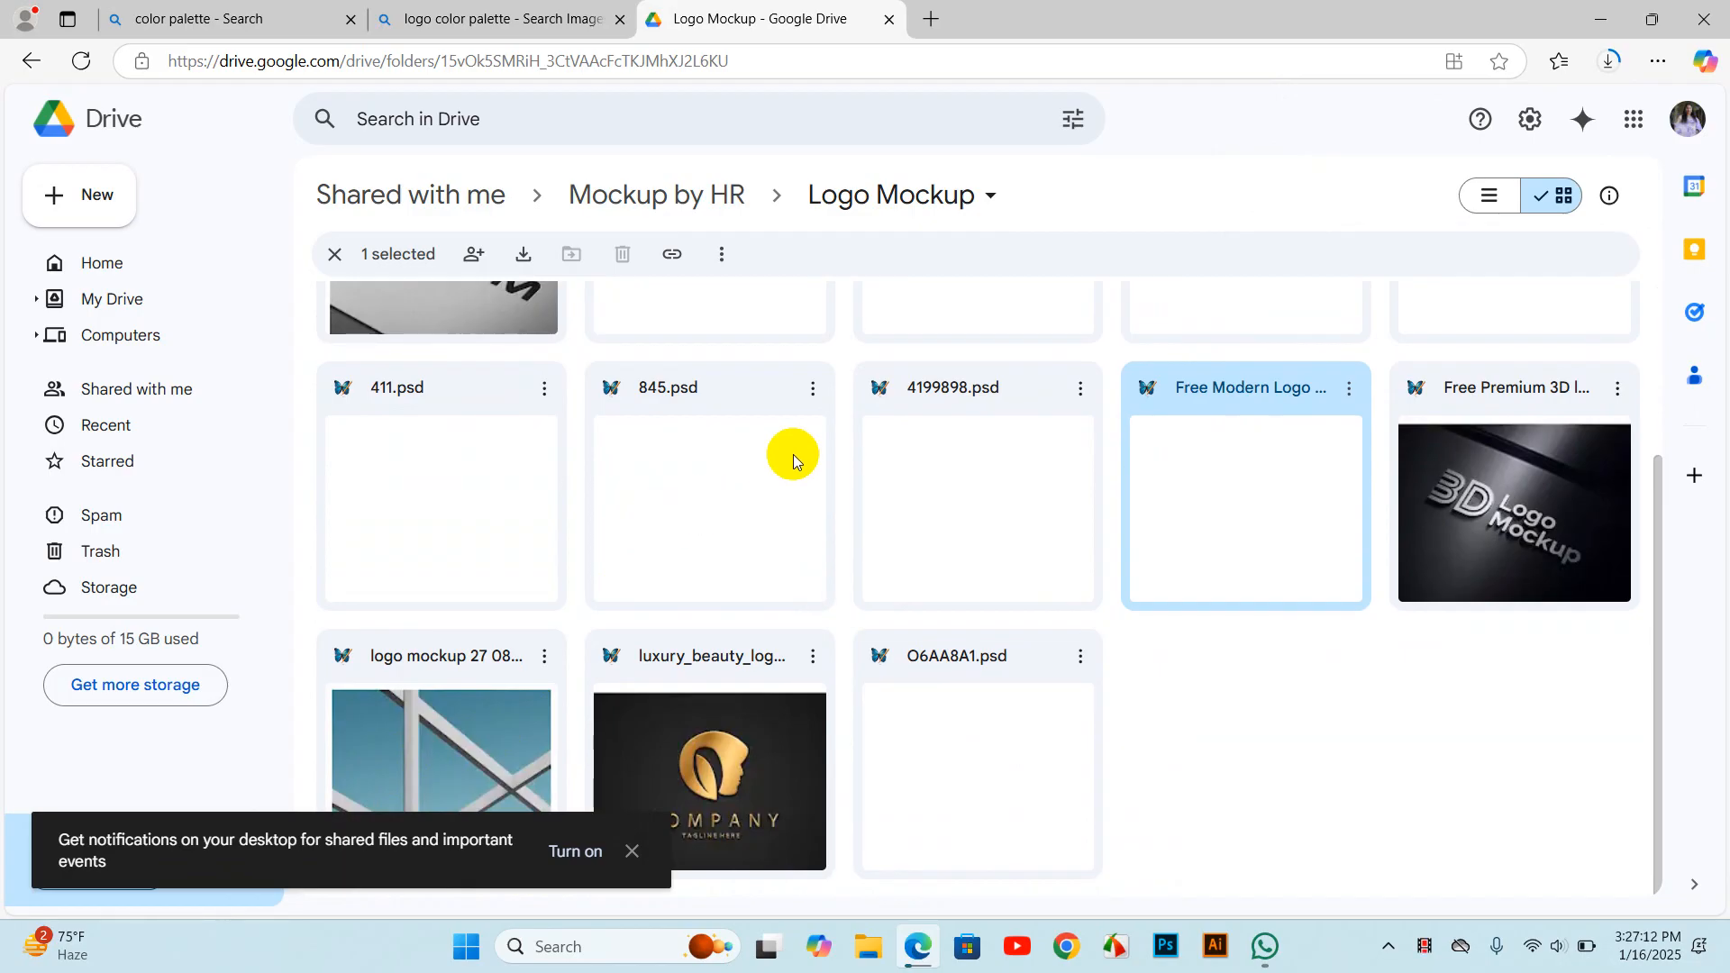
scroll(801, 389, "up", 3)
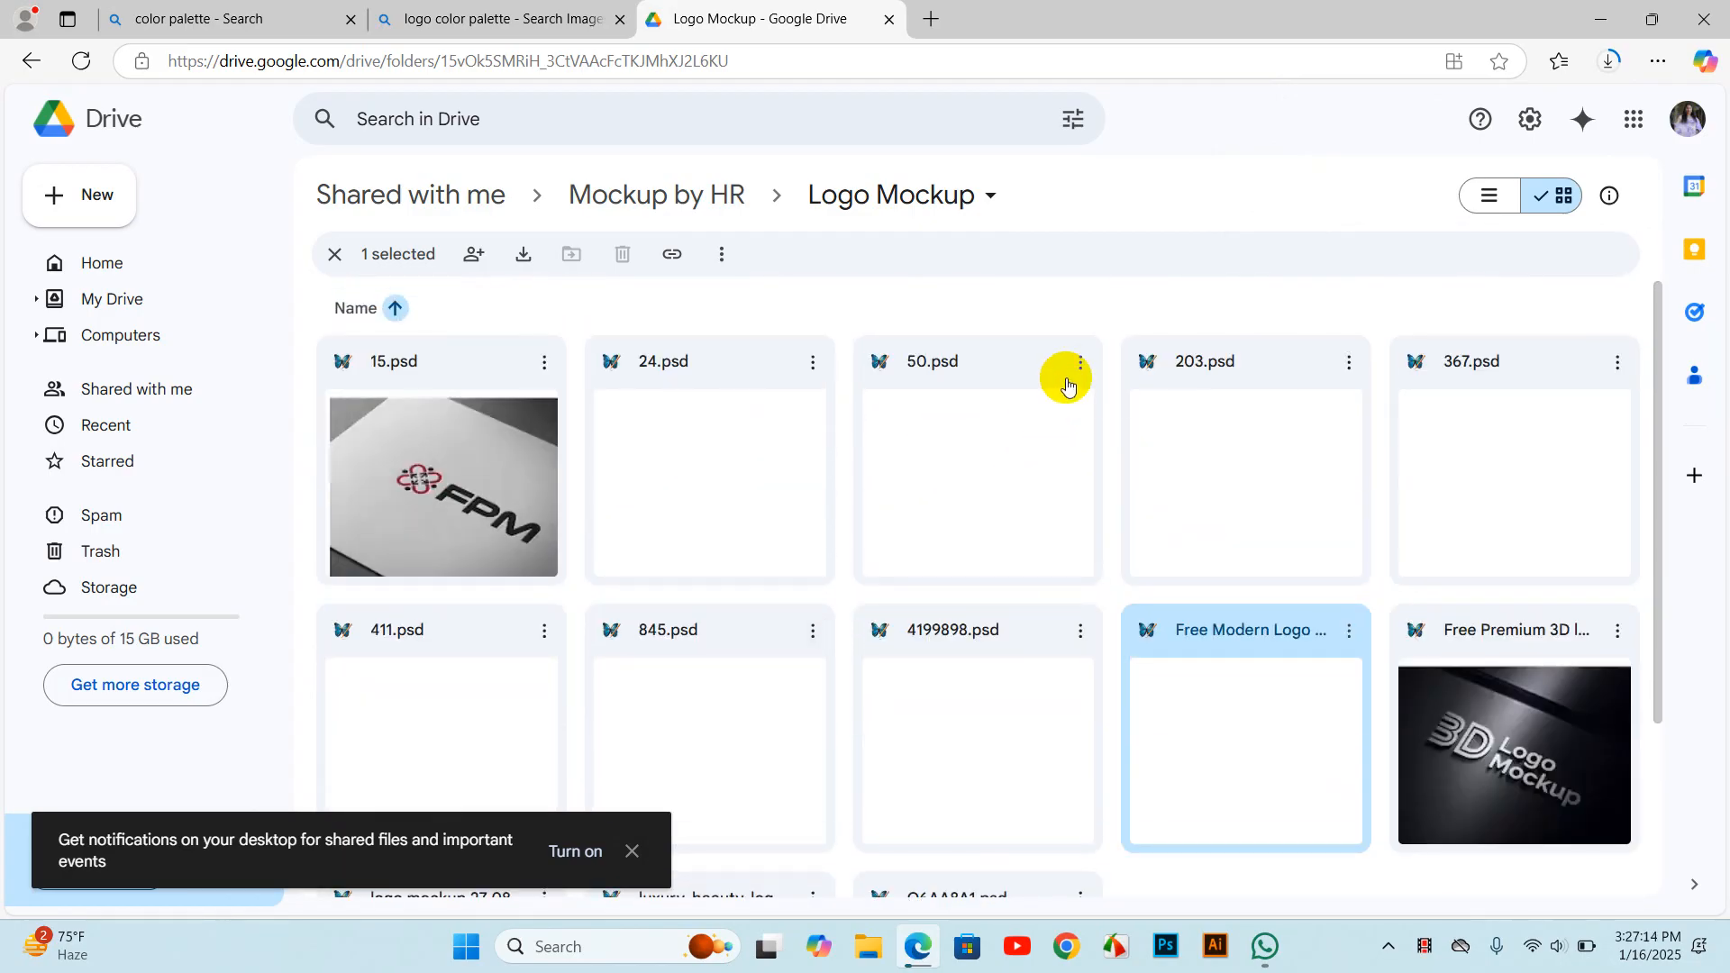
left_click(820, 371)
left_click(923, 452)
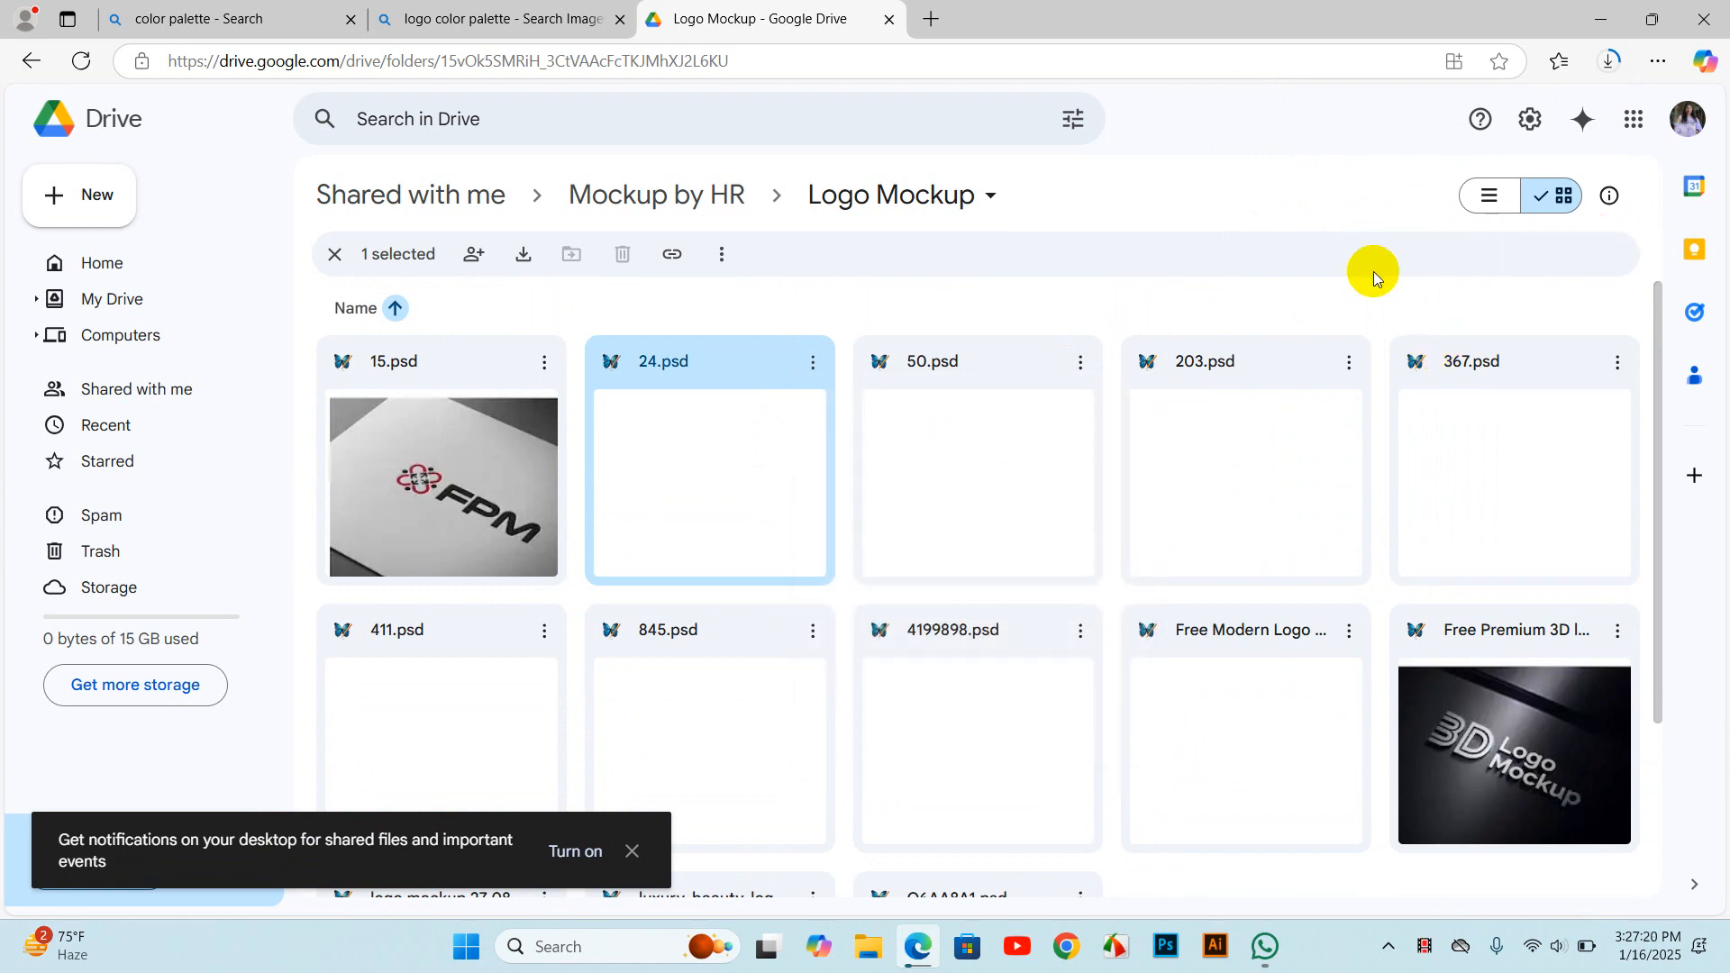
- Minimize the browser and WhatsApp windows and refresh the desktop
left_click(1609, 22)
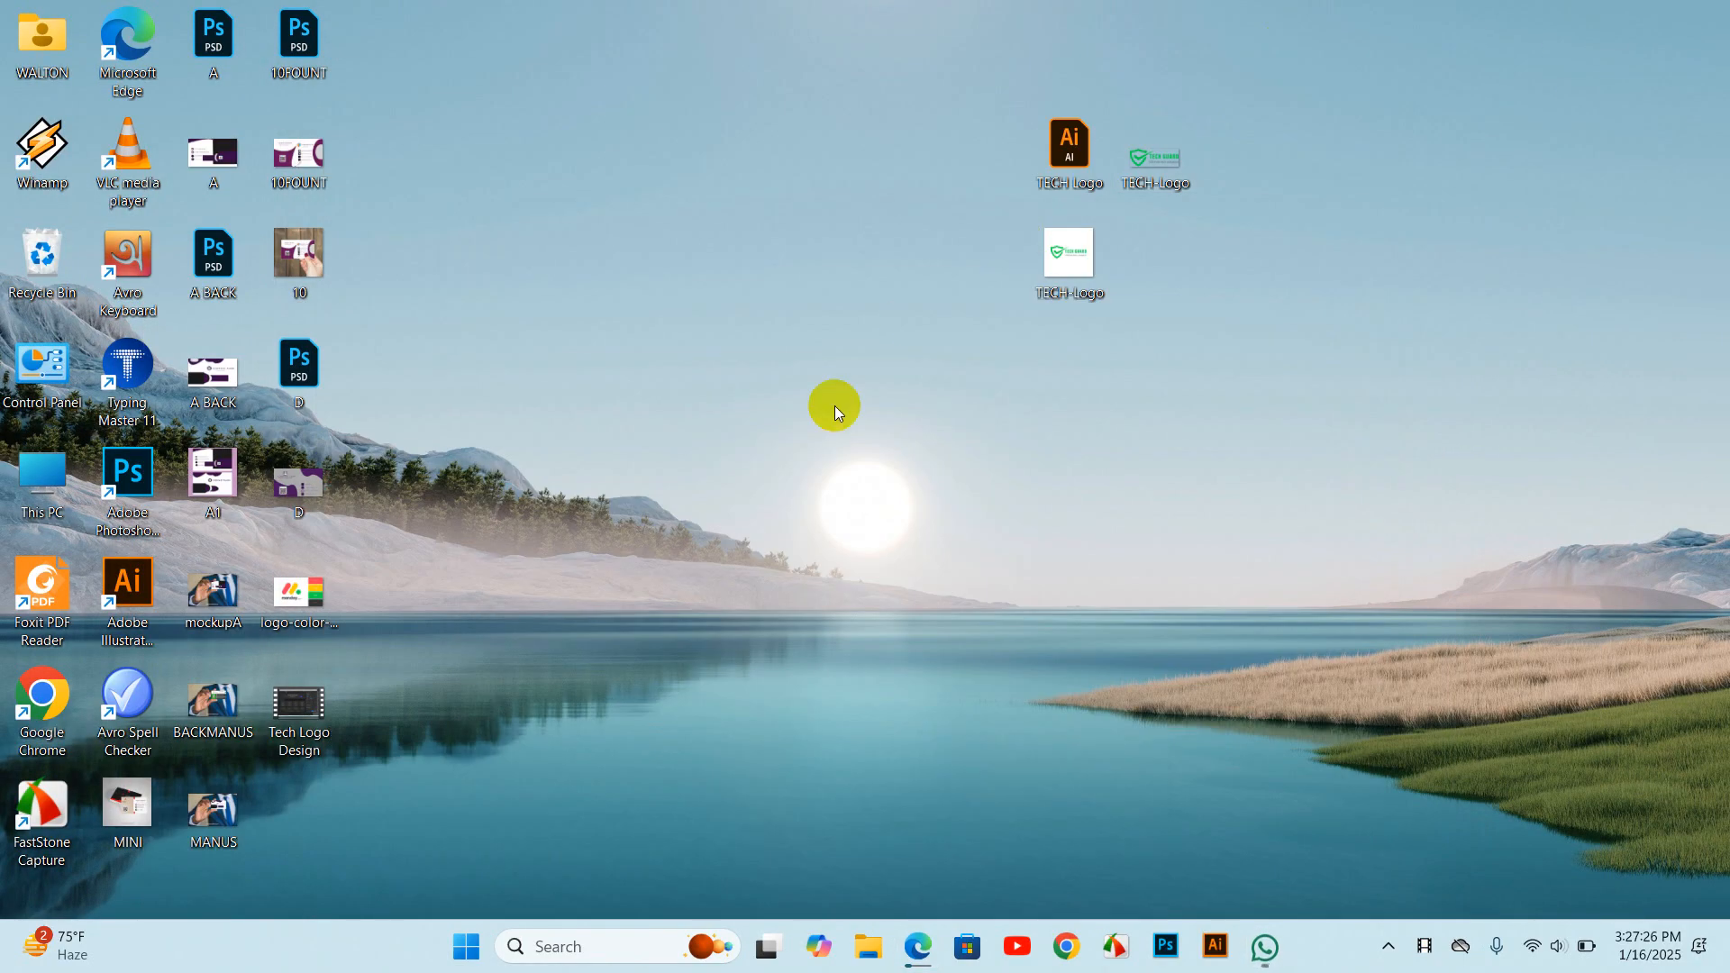
left_click(1315, 28)
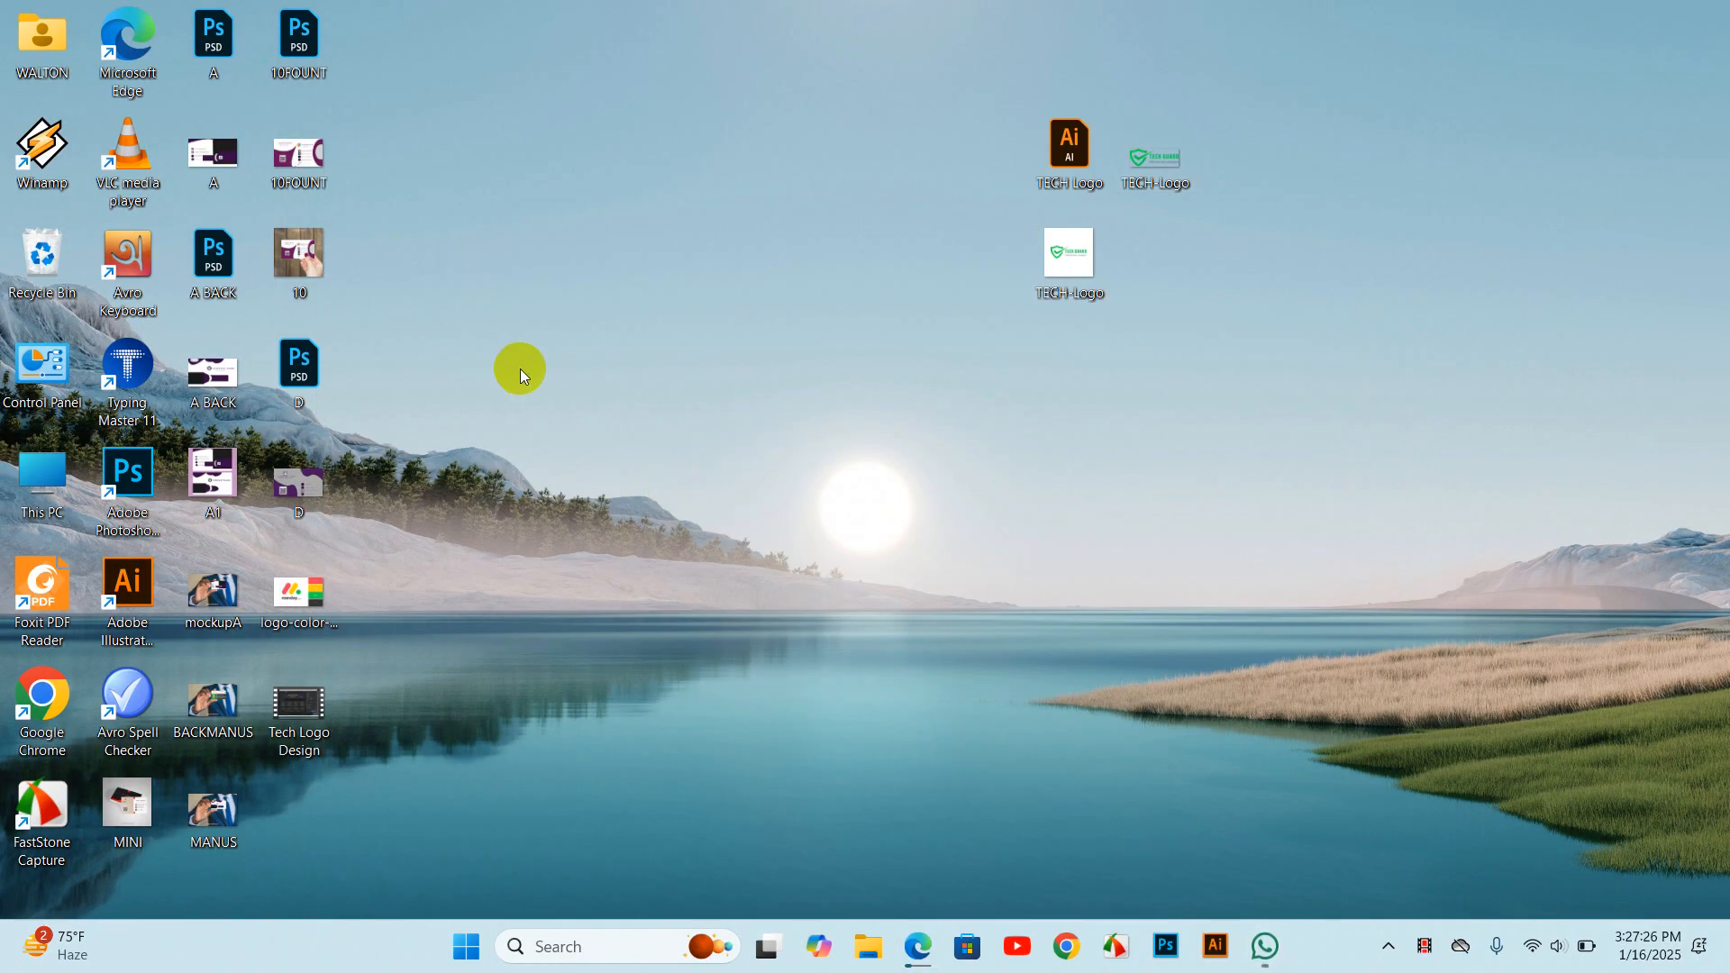
right_click(521, 375)
left_click(598, 459)
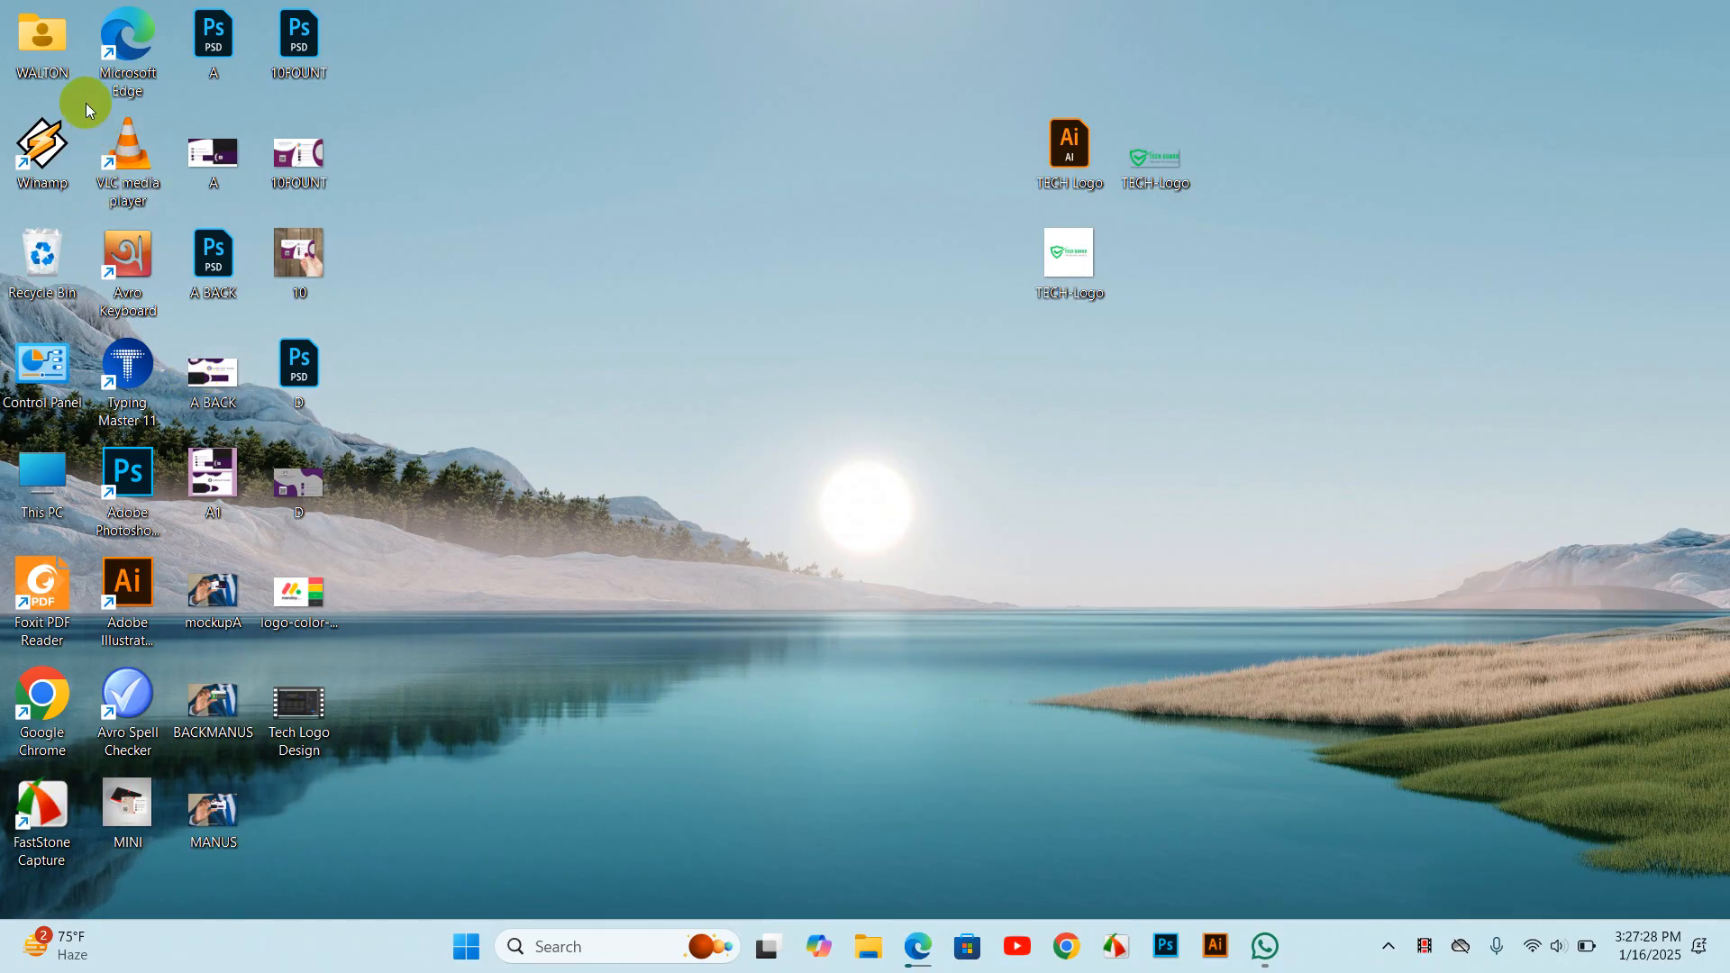
- Open the Downloads folder inside the user folder on the desktop
double_click(75, 54)
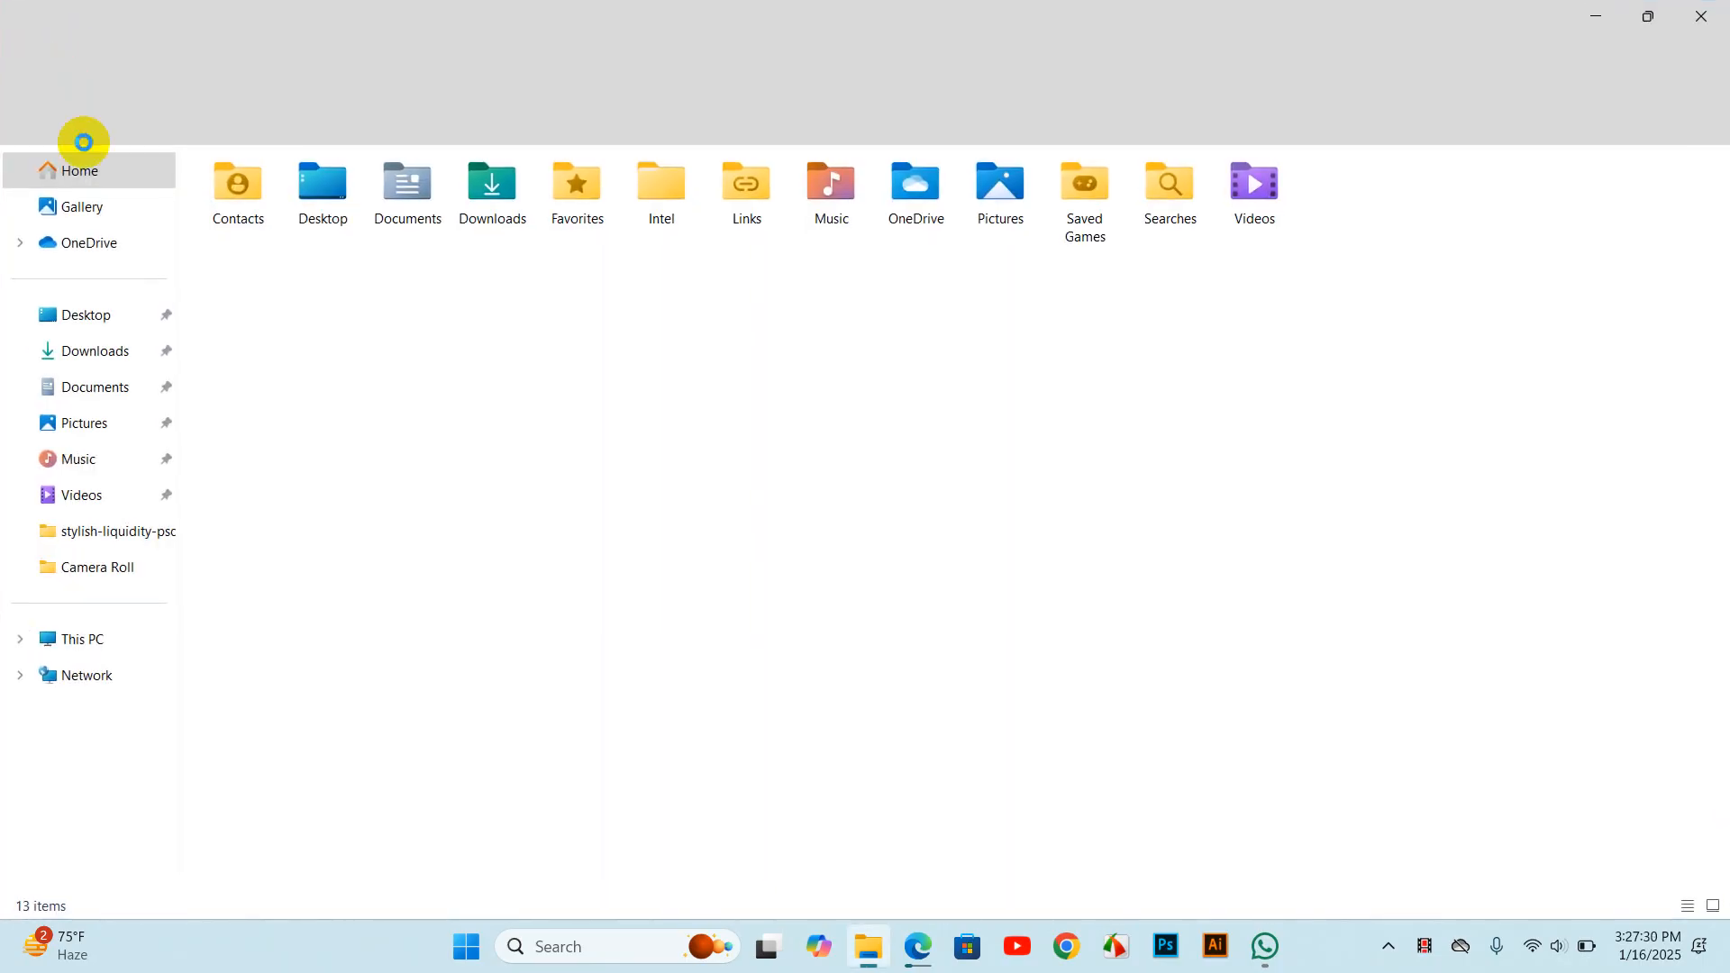
left_click(475, 191)
double_click(474, 188)
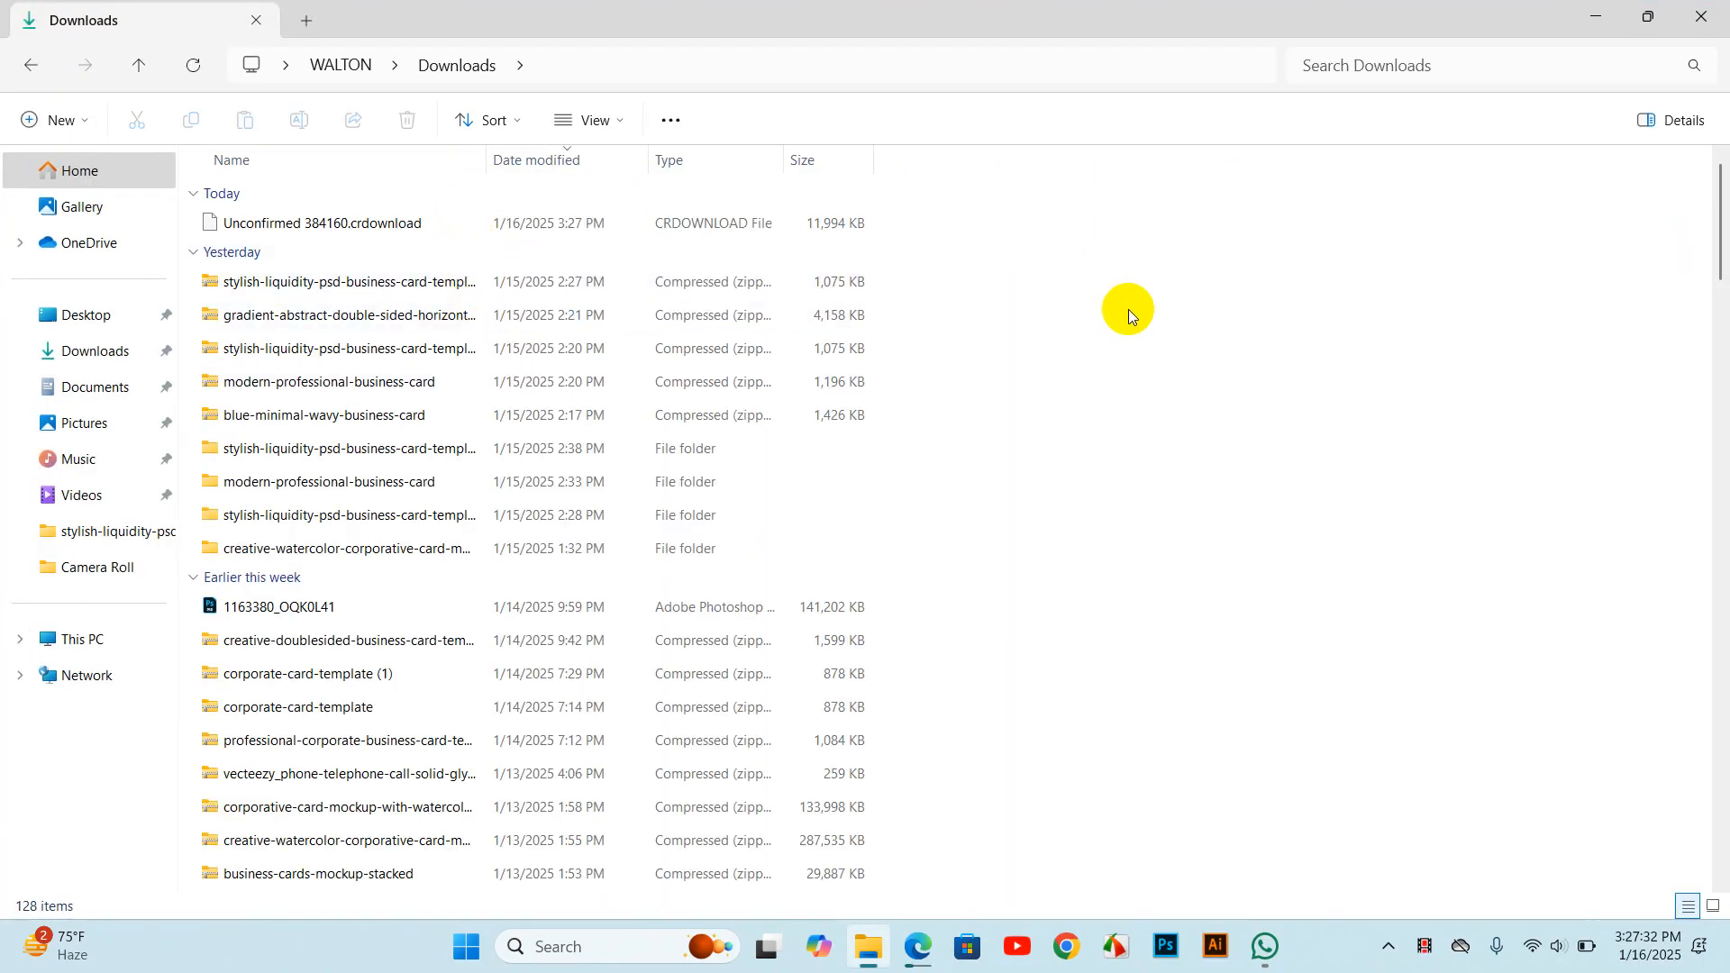
- Show the Downloads folder's contents as extra large icons and look through the files
right_click(1354, 279)
mouse_move(1377, 285)
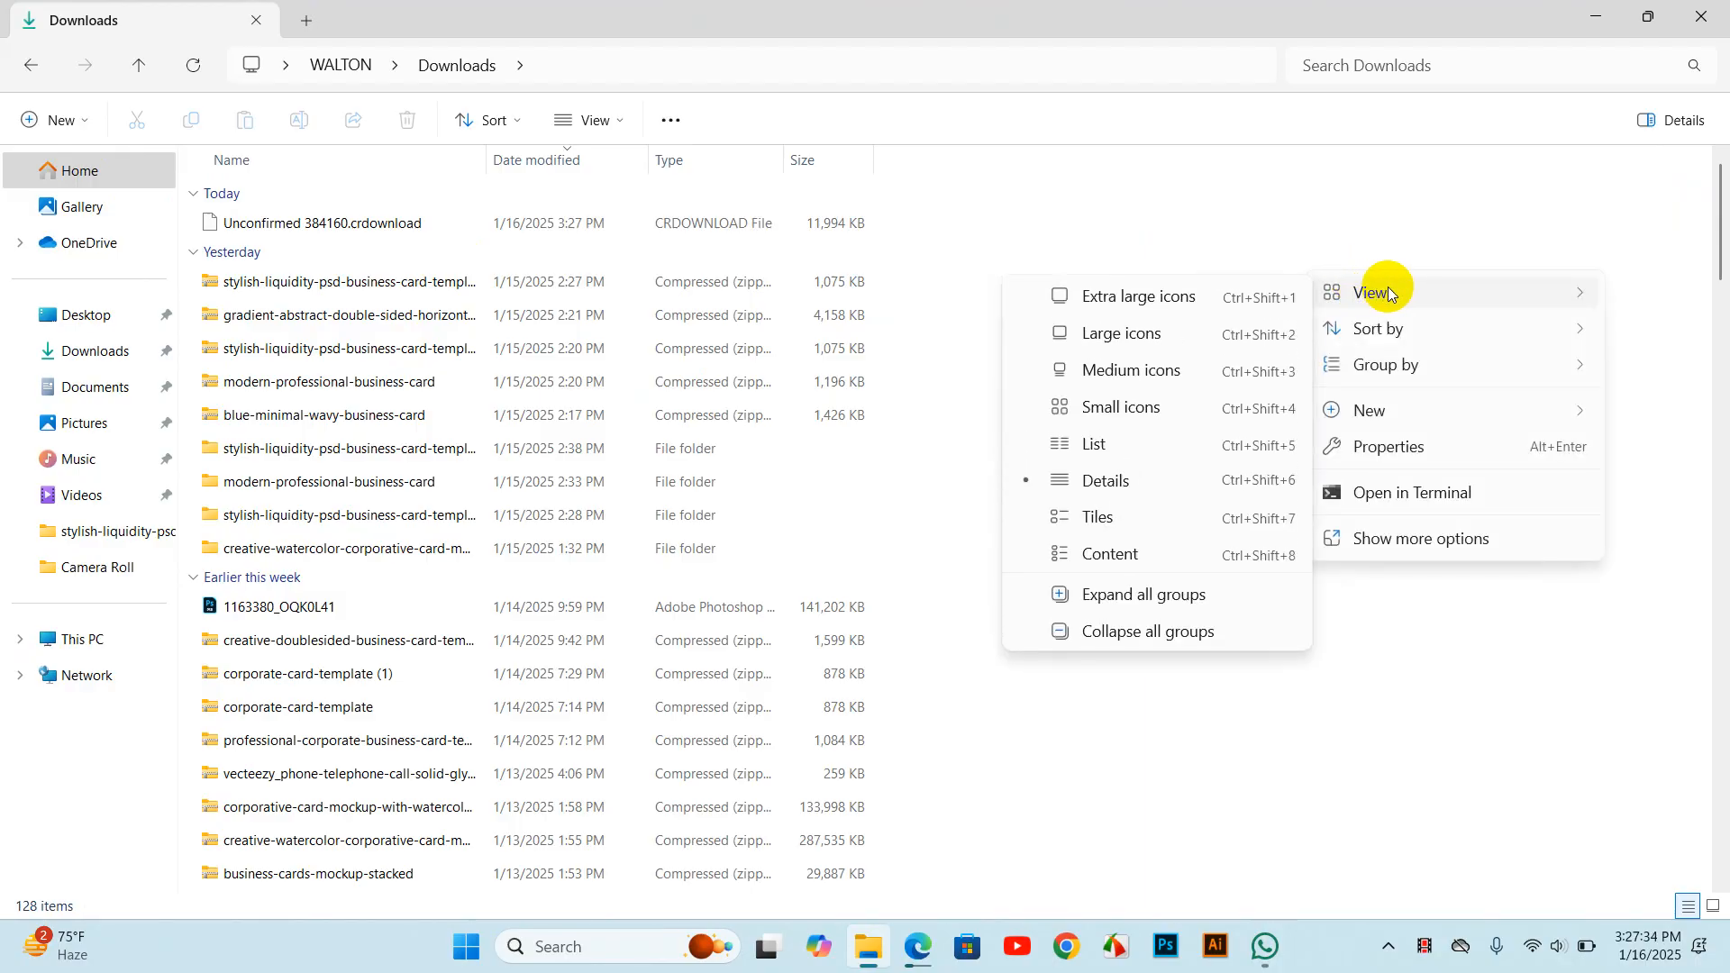
left_click(1181, 301)
scroll(1056, 337, "down", 5)
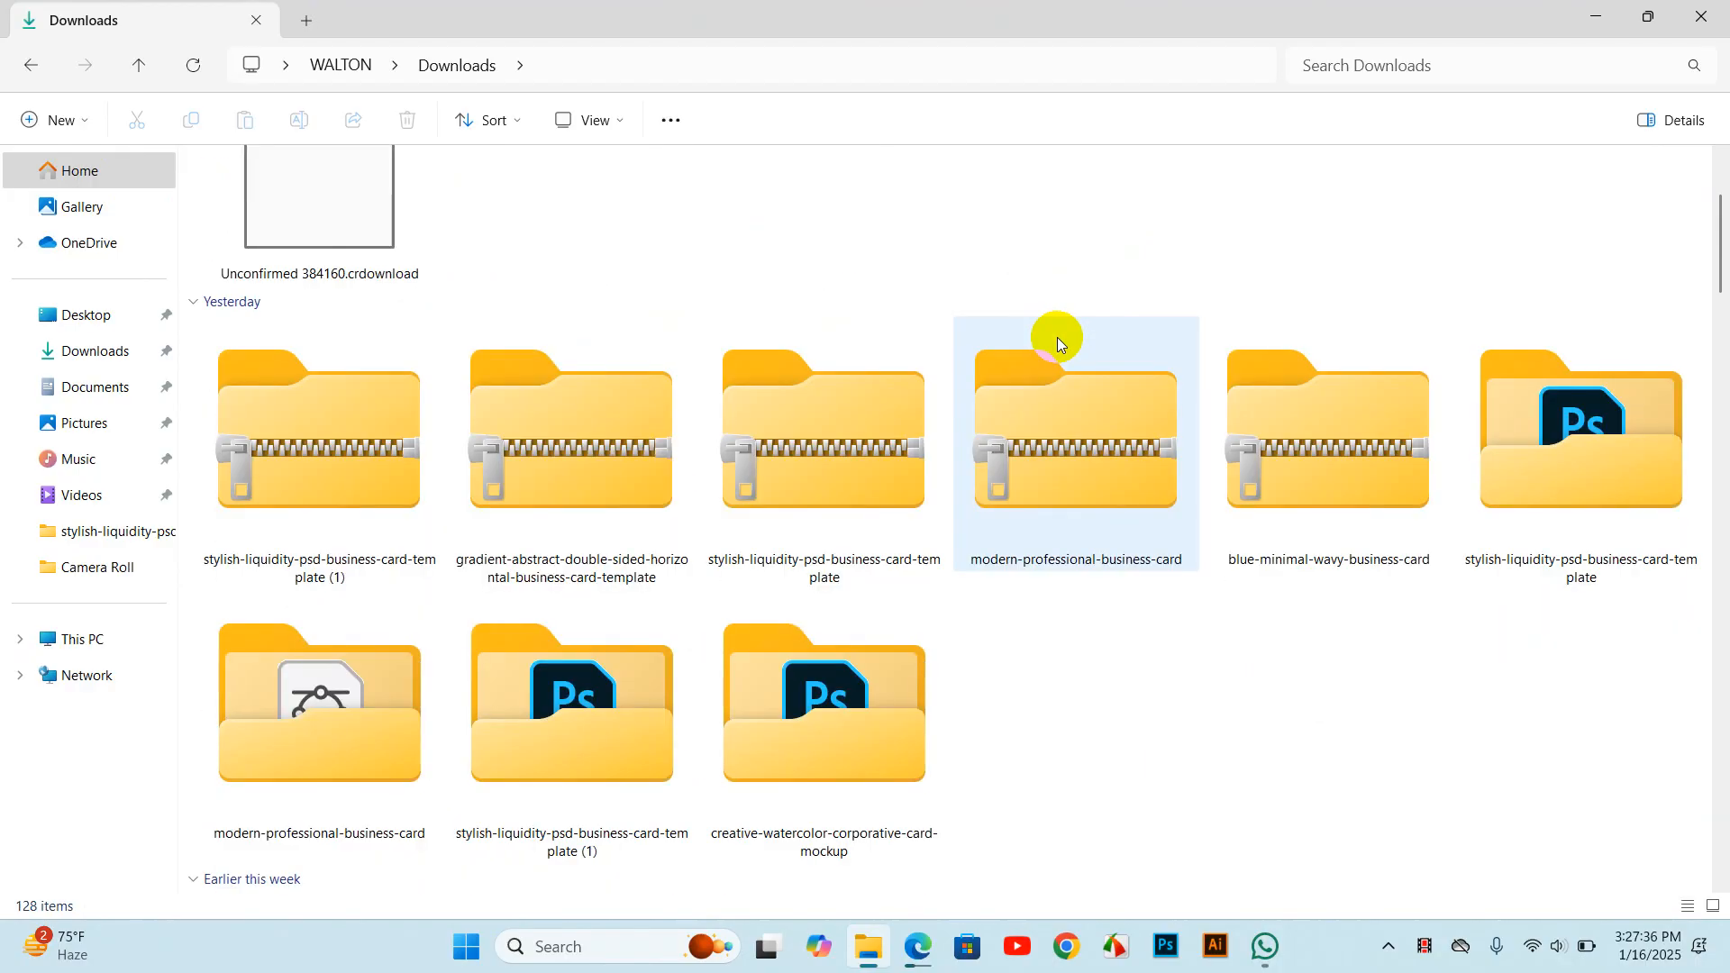
scroll(1052, 335, "up", 5)
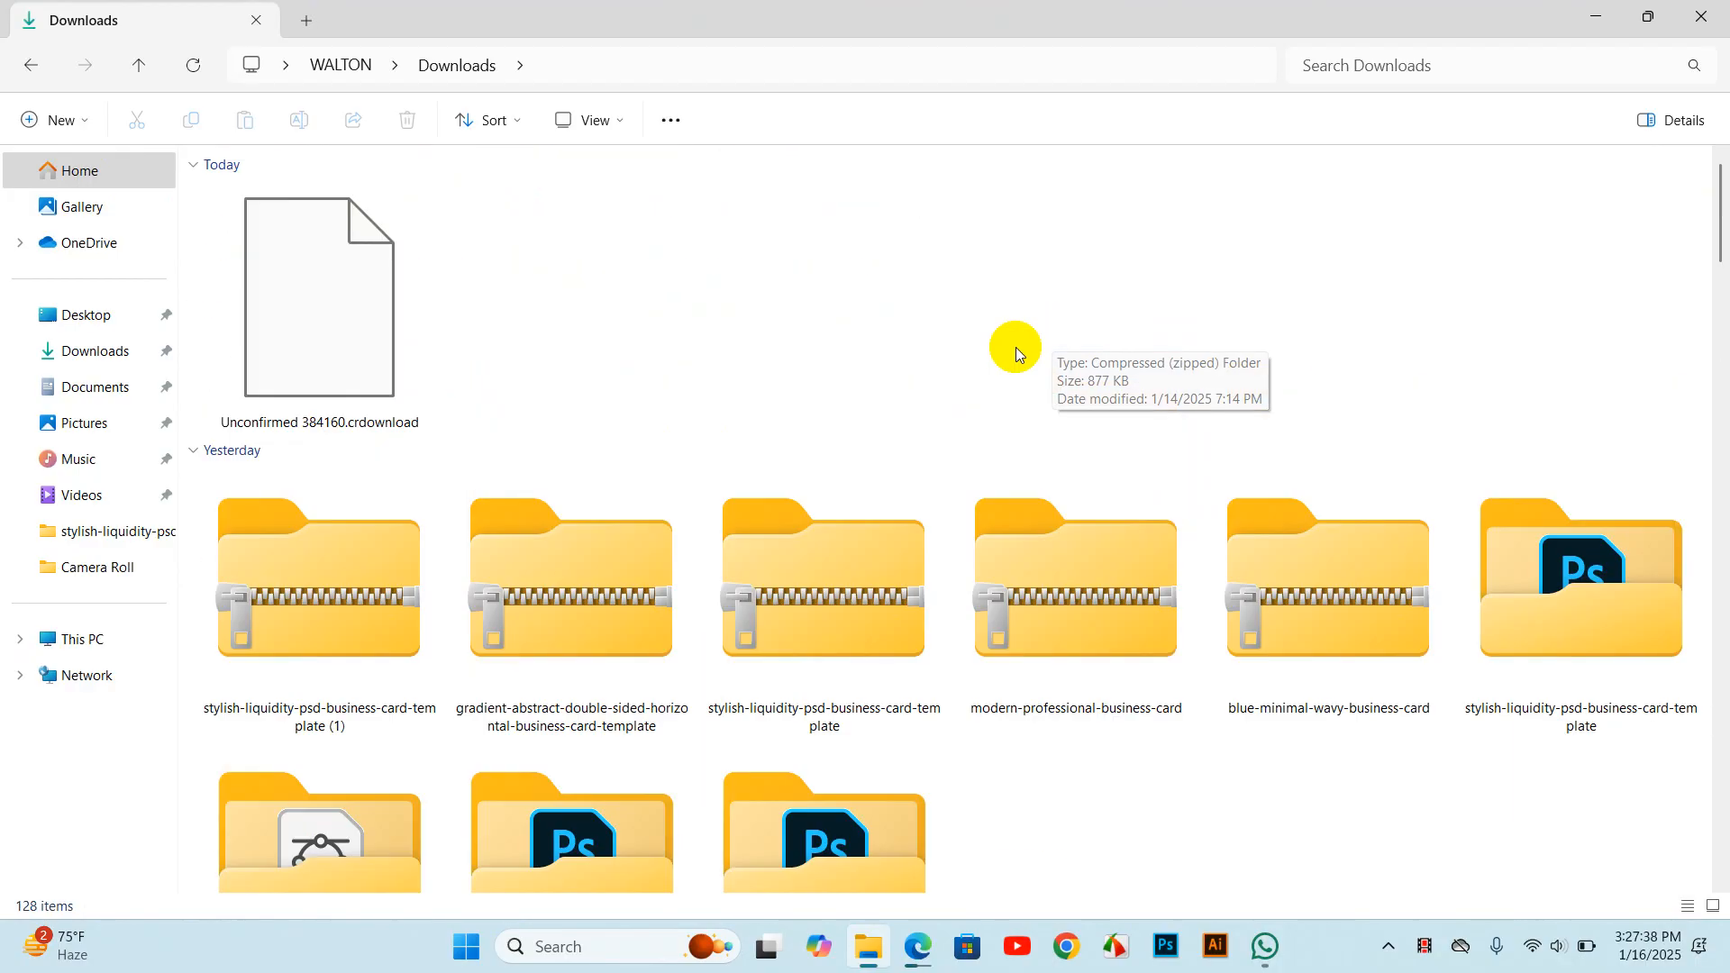
- Sort the Downloads files in ascending order, return them to descending order, and look through the list
right_click(640, 285)
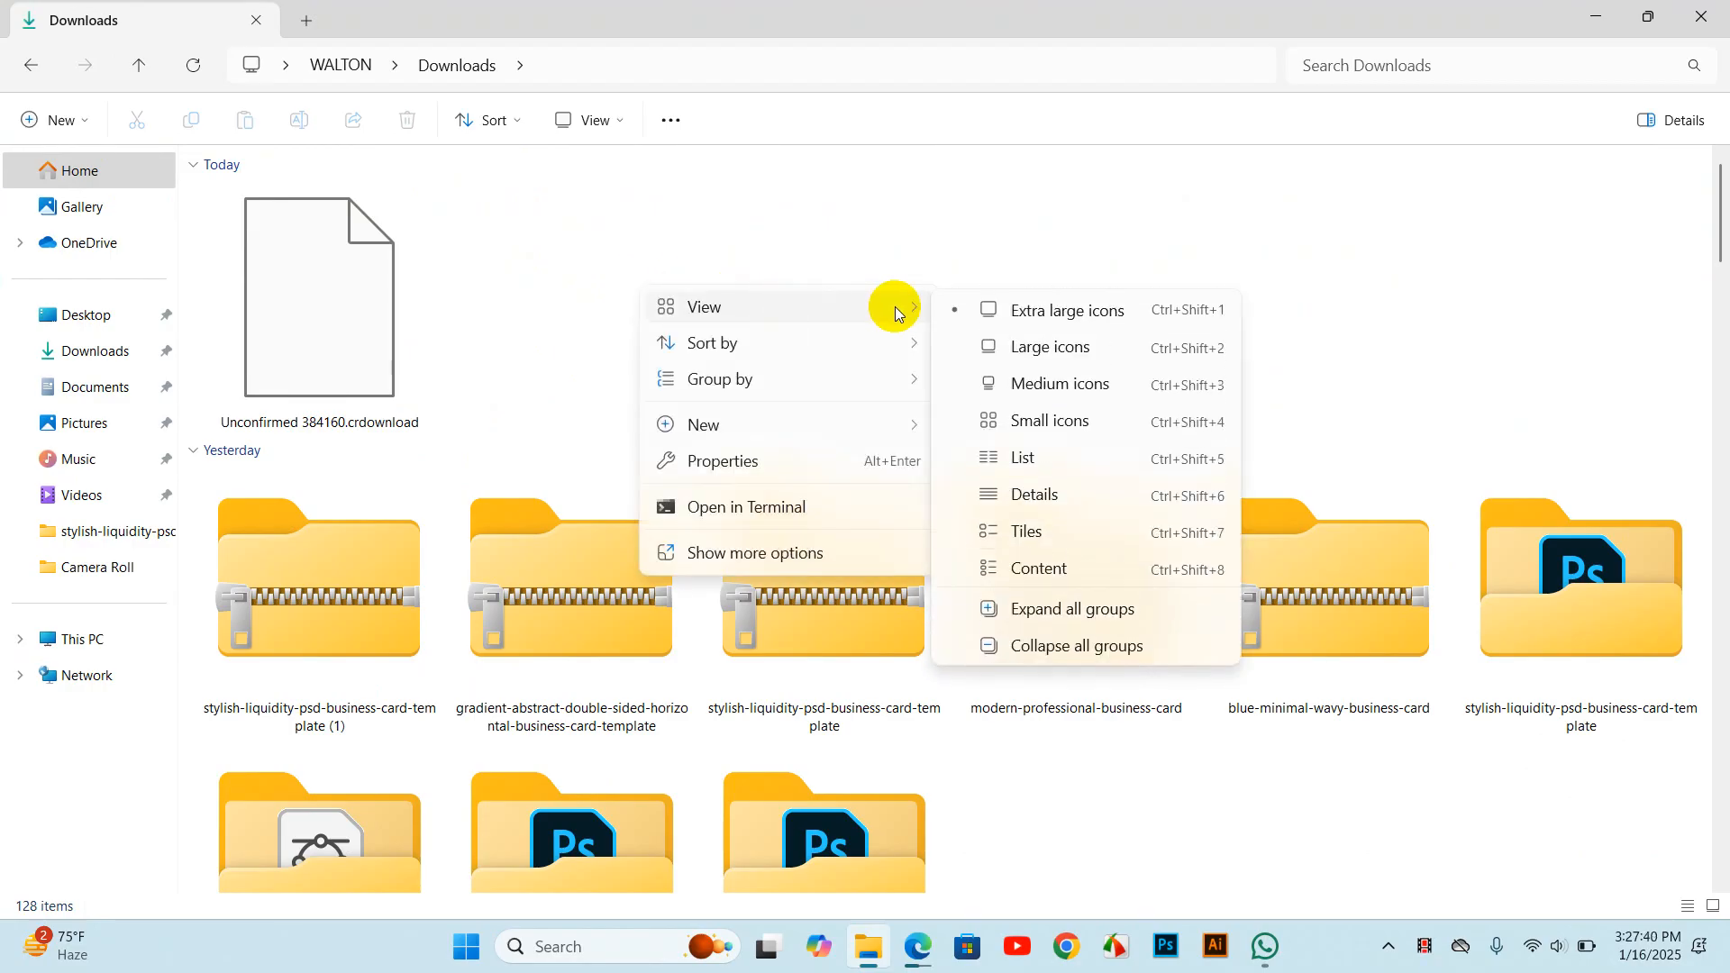
mouse_move(790, 357)
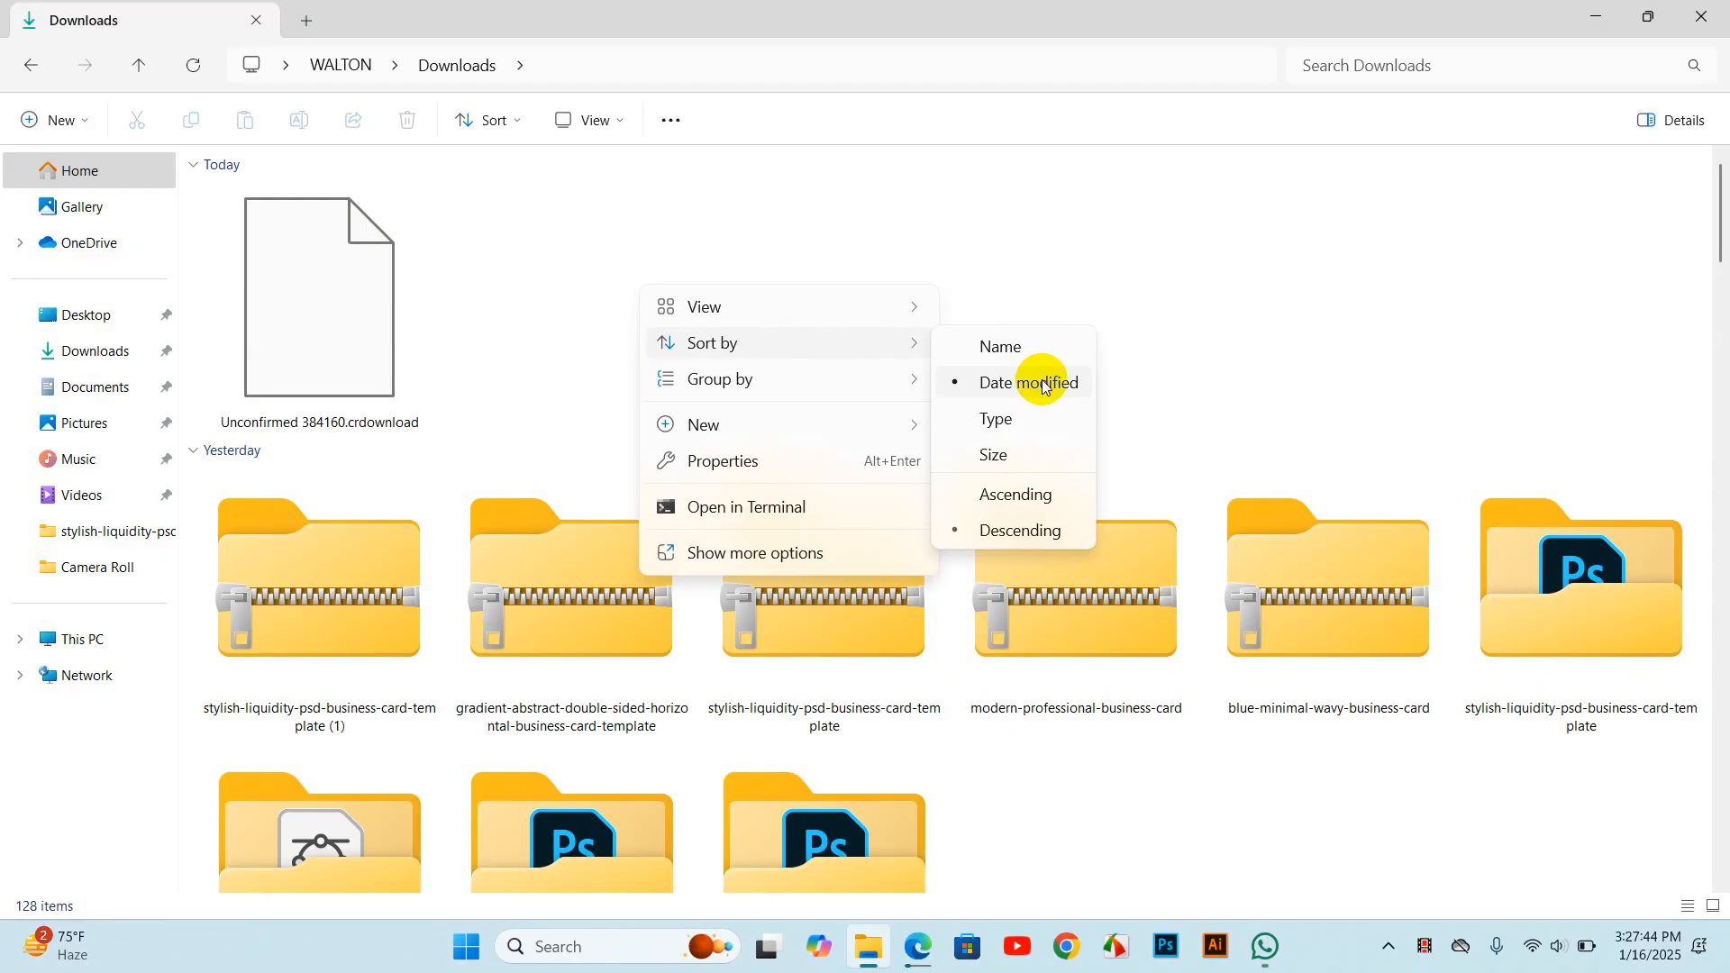
left_click(1013, 497)
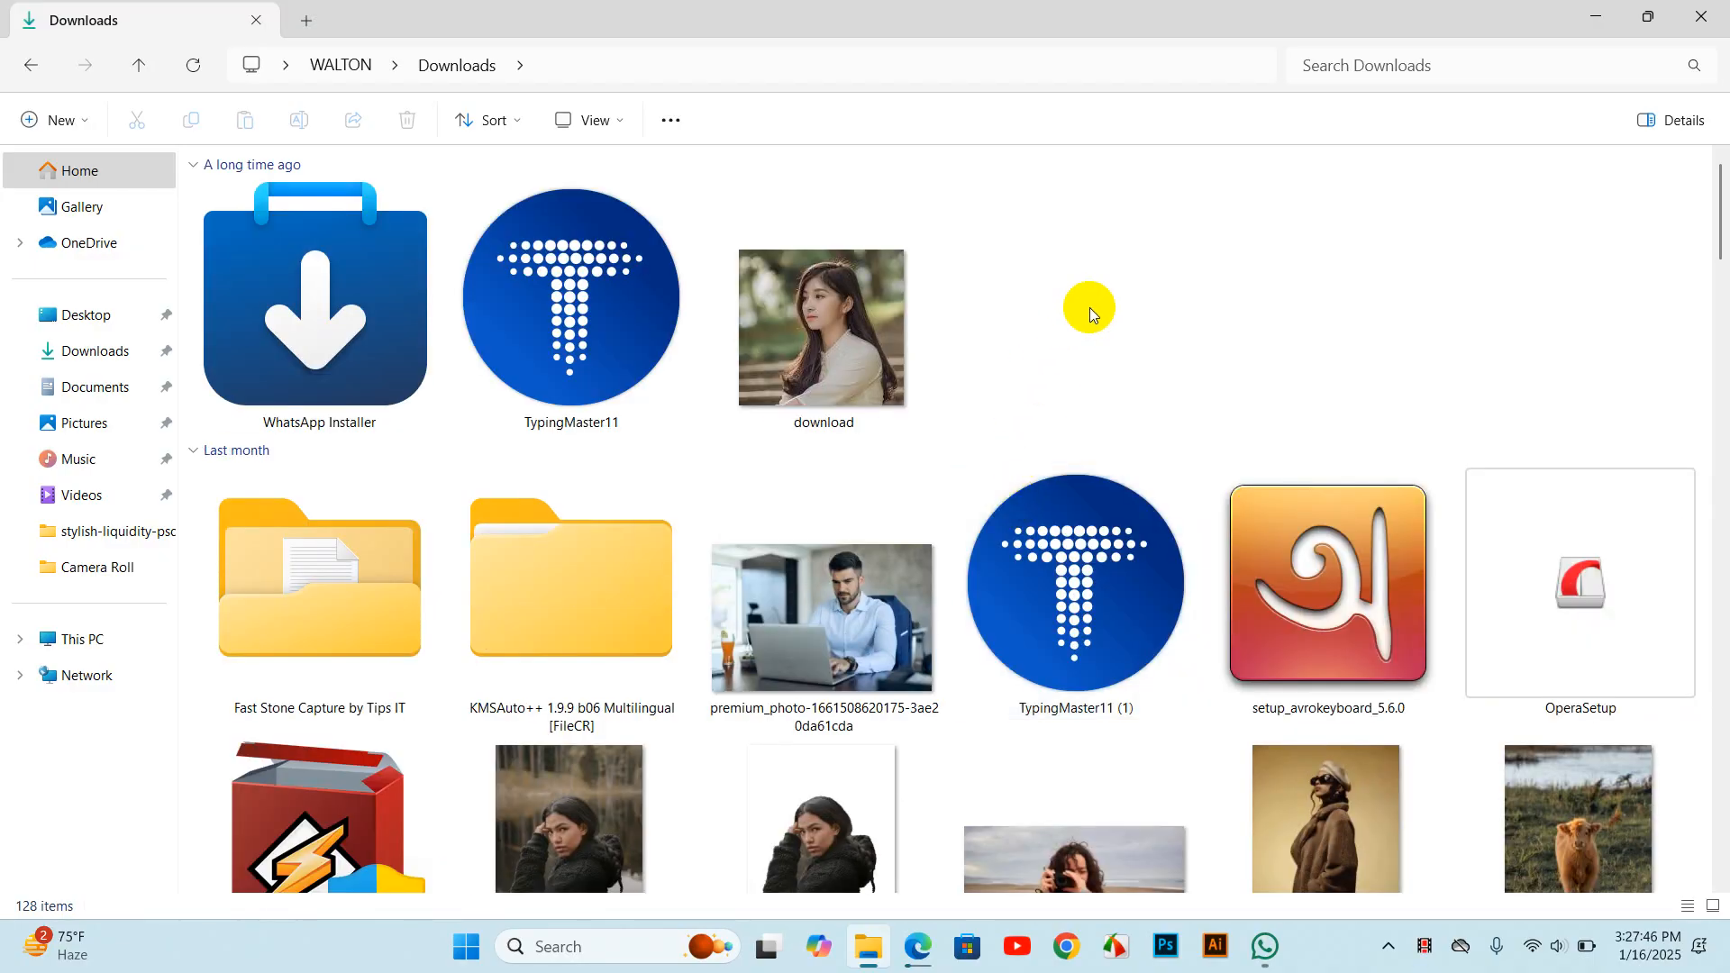
right_click(1089, 306)
mouse_move(1162, 359)
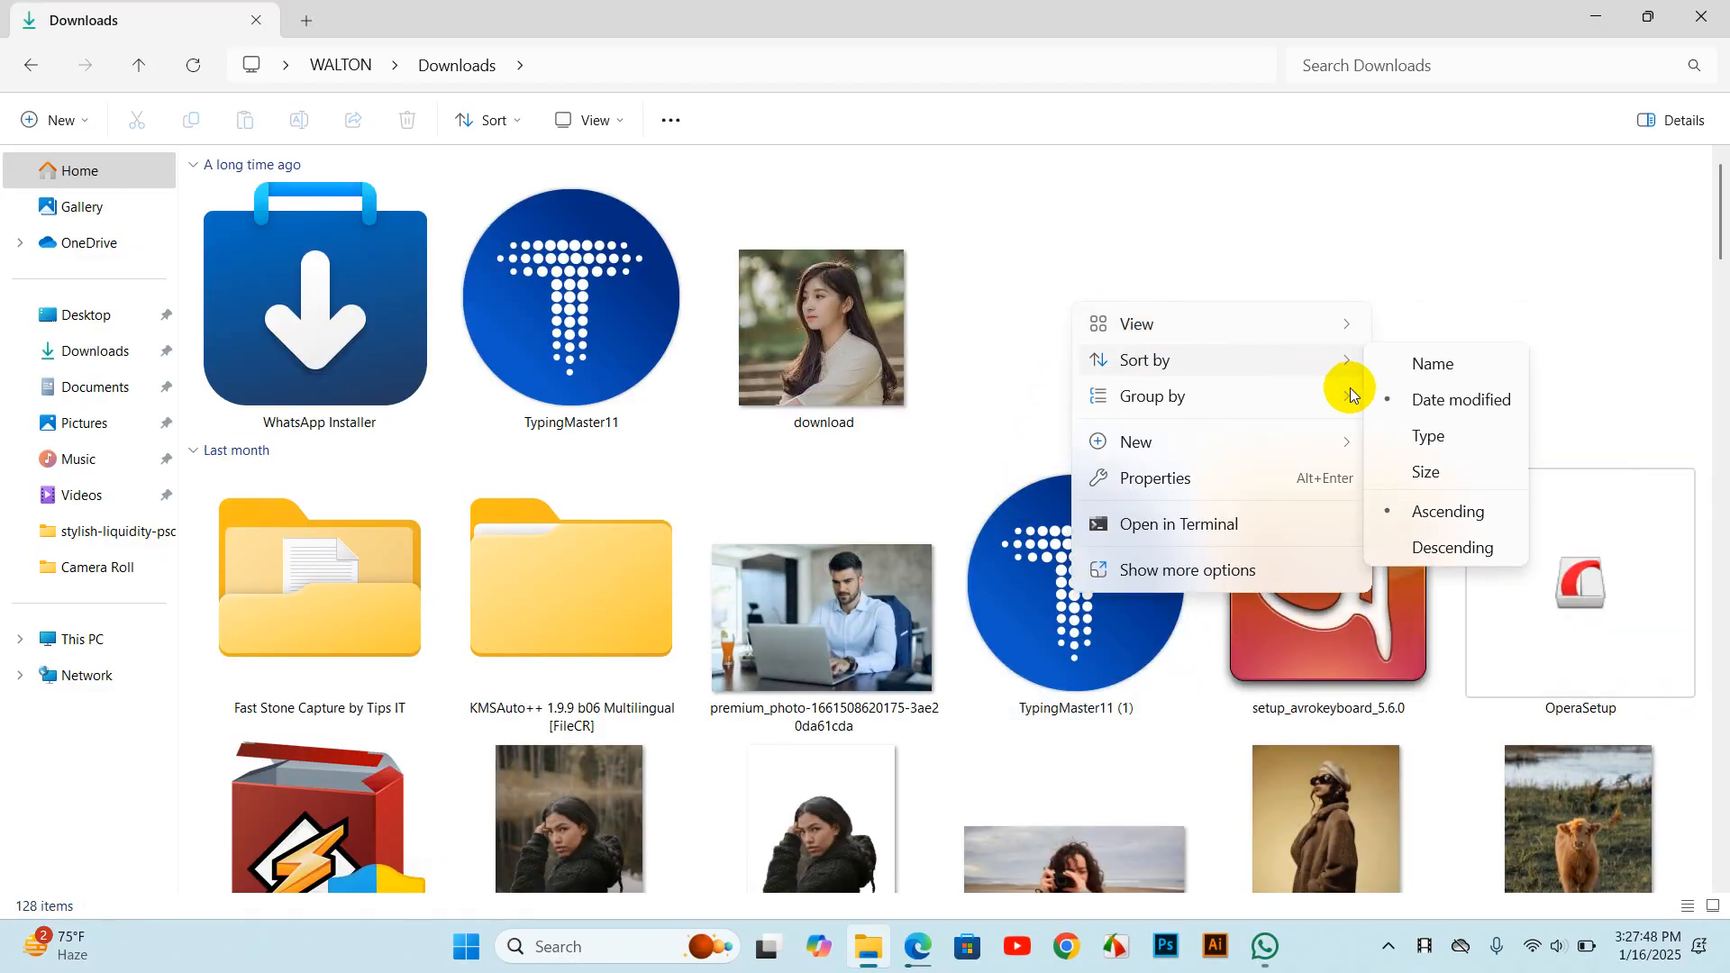
left_click(1450, 547)
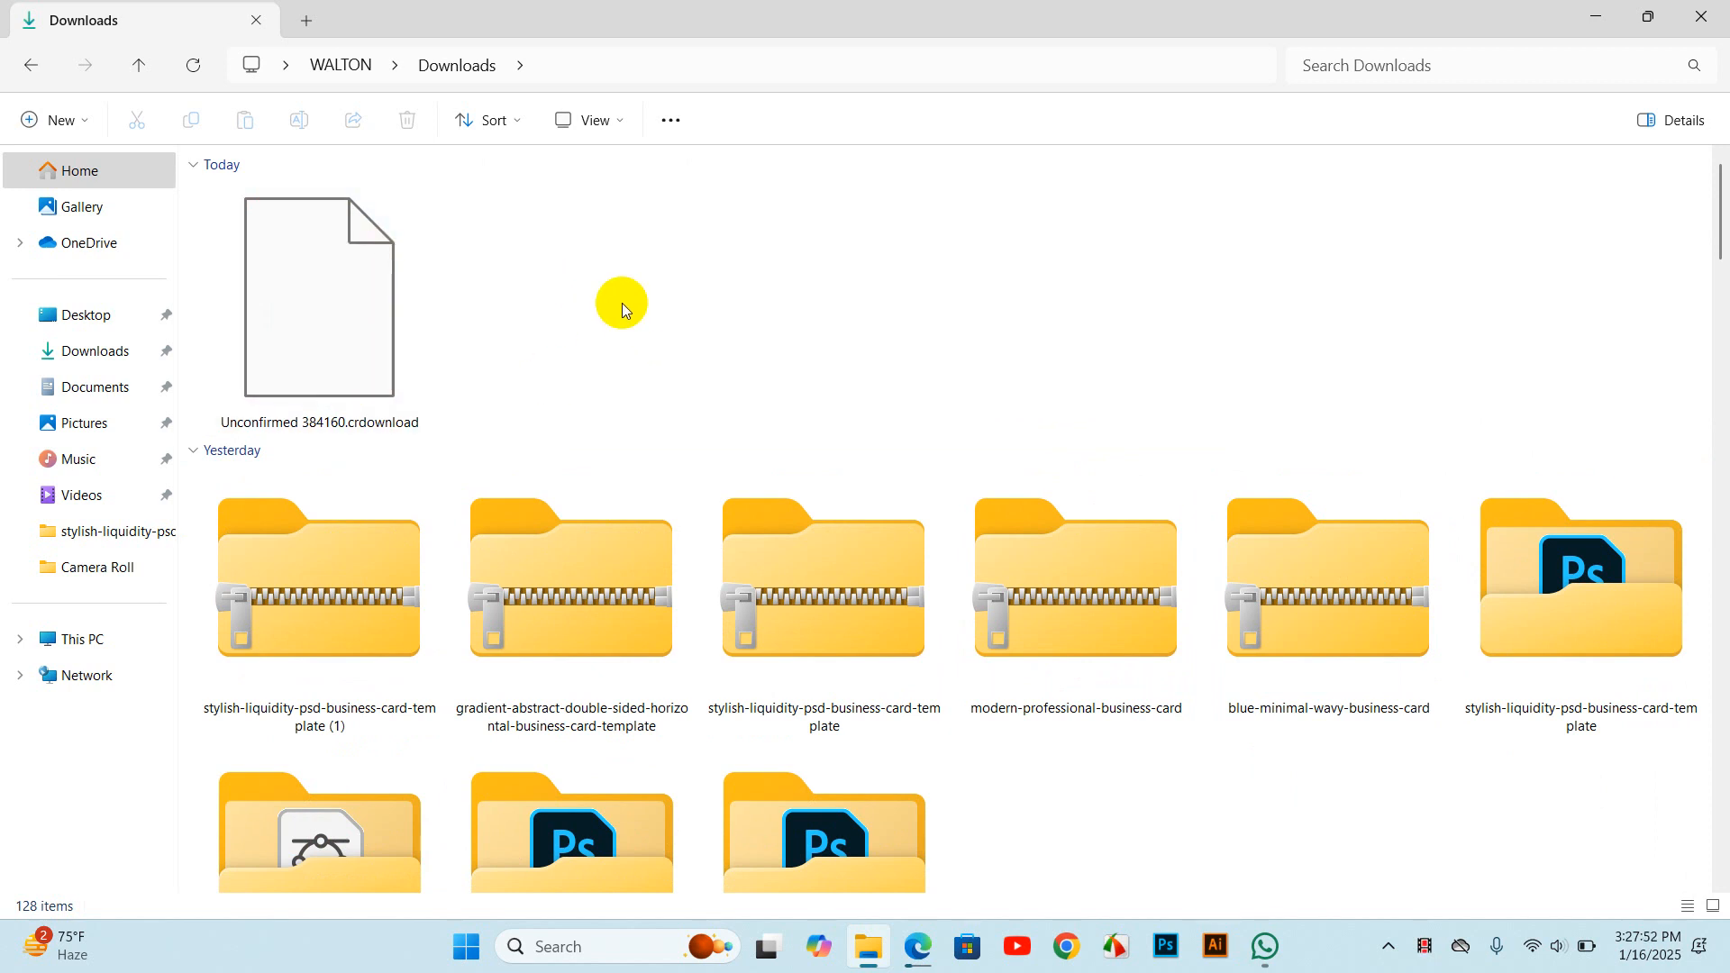
scroll(624, 297, "down", 5)
scroll(726, 283, "up", 5)
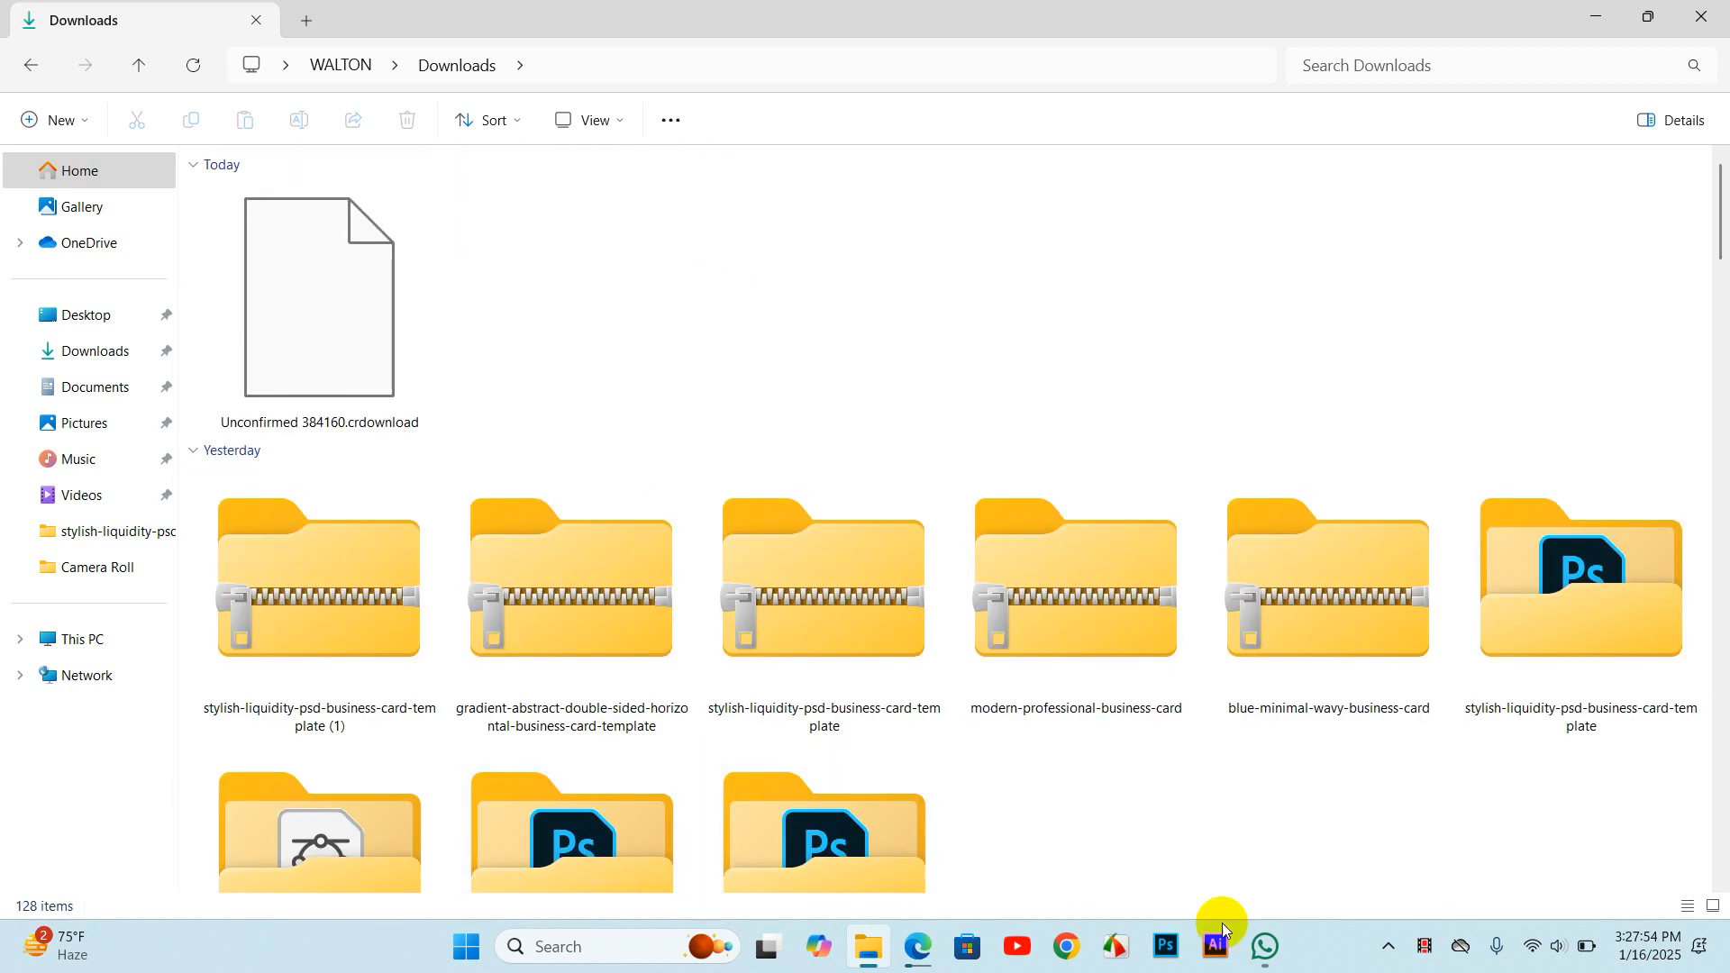
- Switch to Edge, check the progress of the mockup downloads, and minimize the browser
left_click(917, 944)
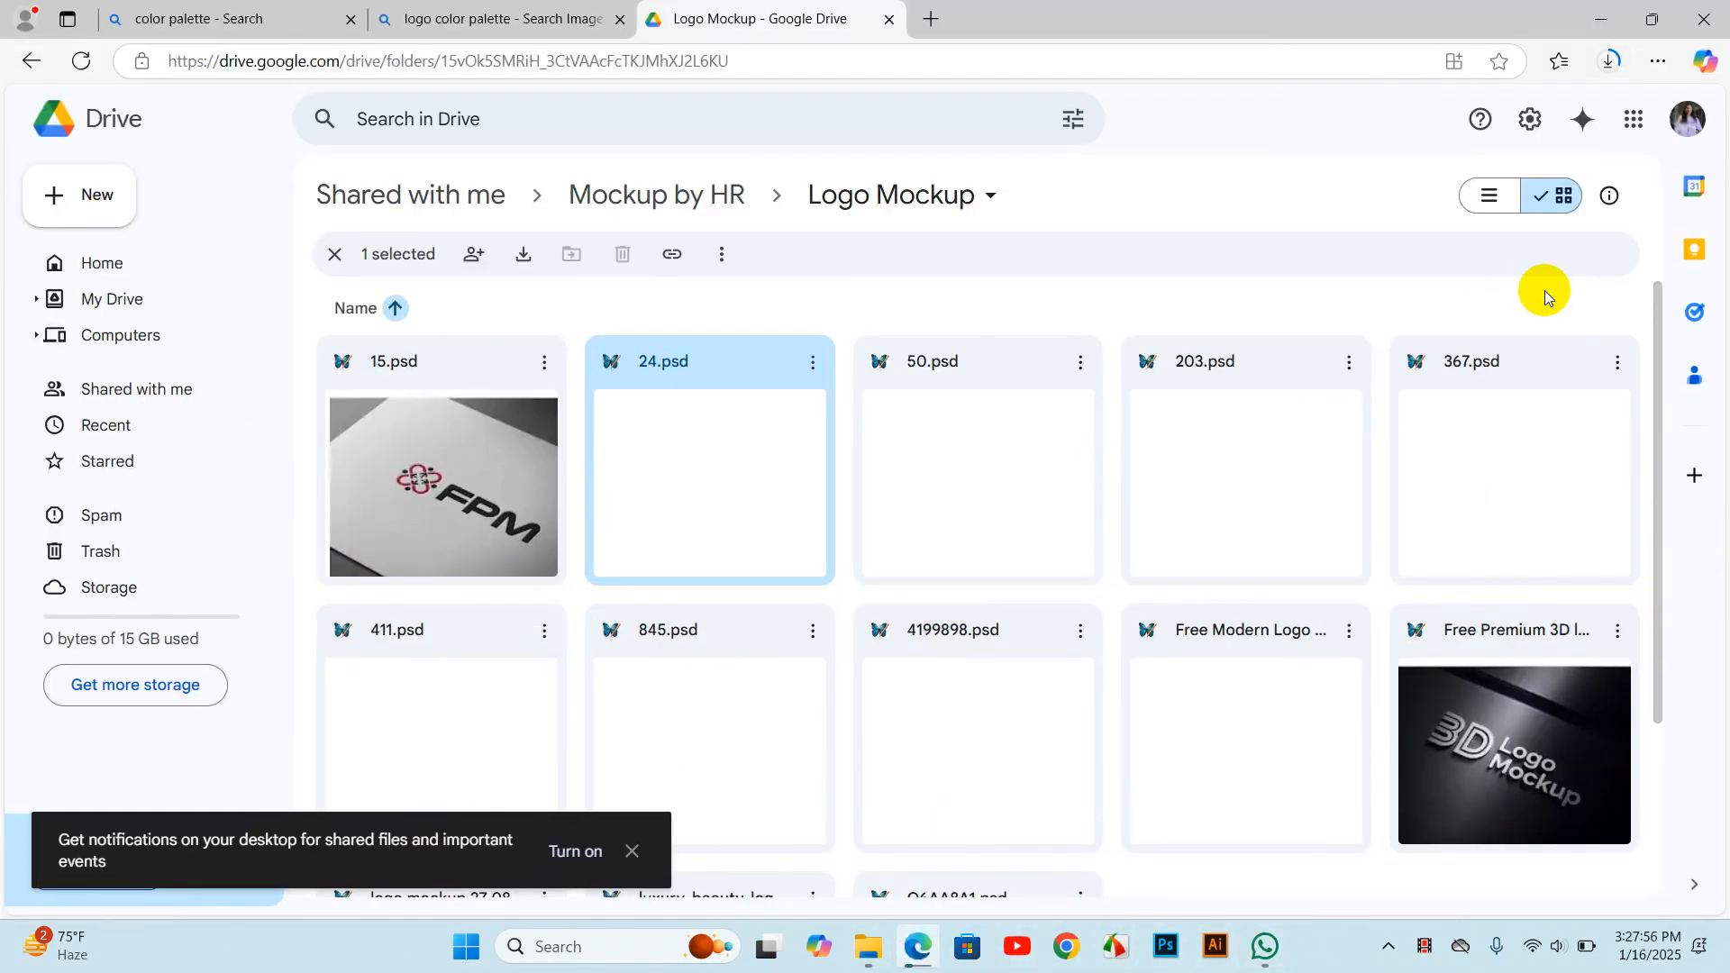
left_click(1610, 60)
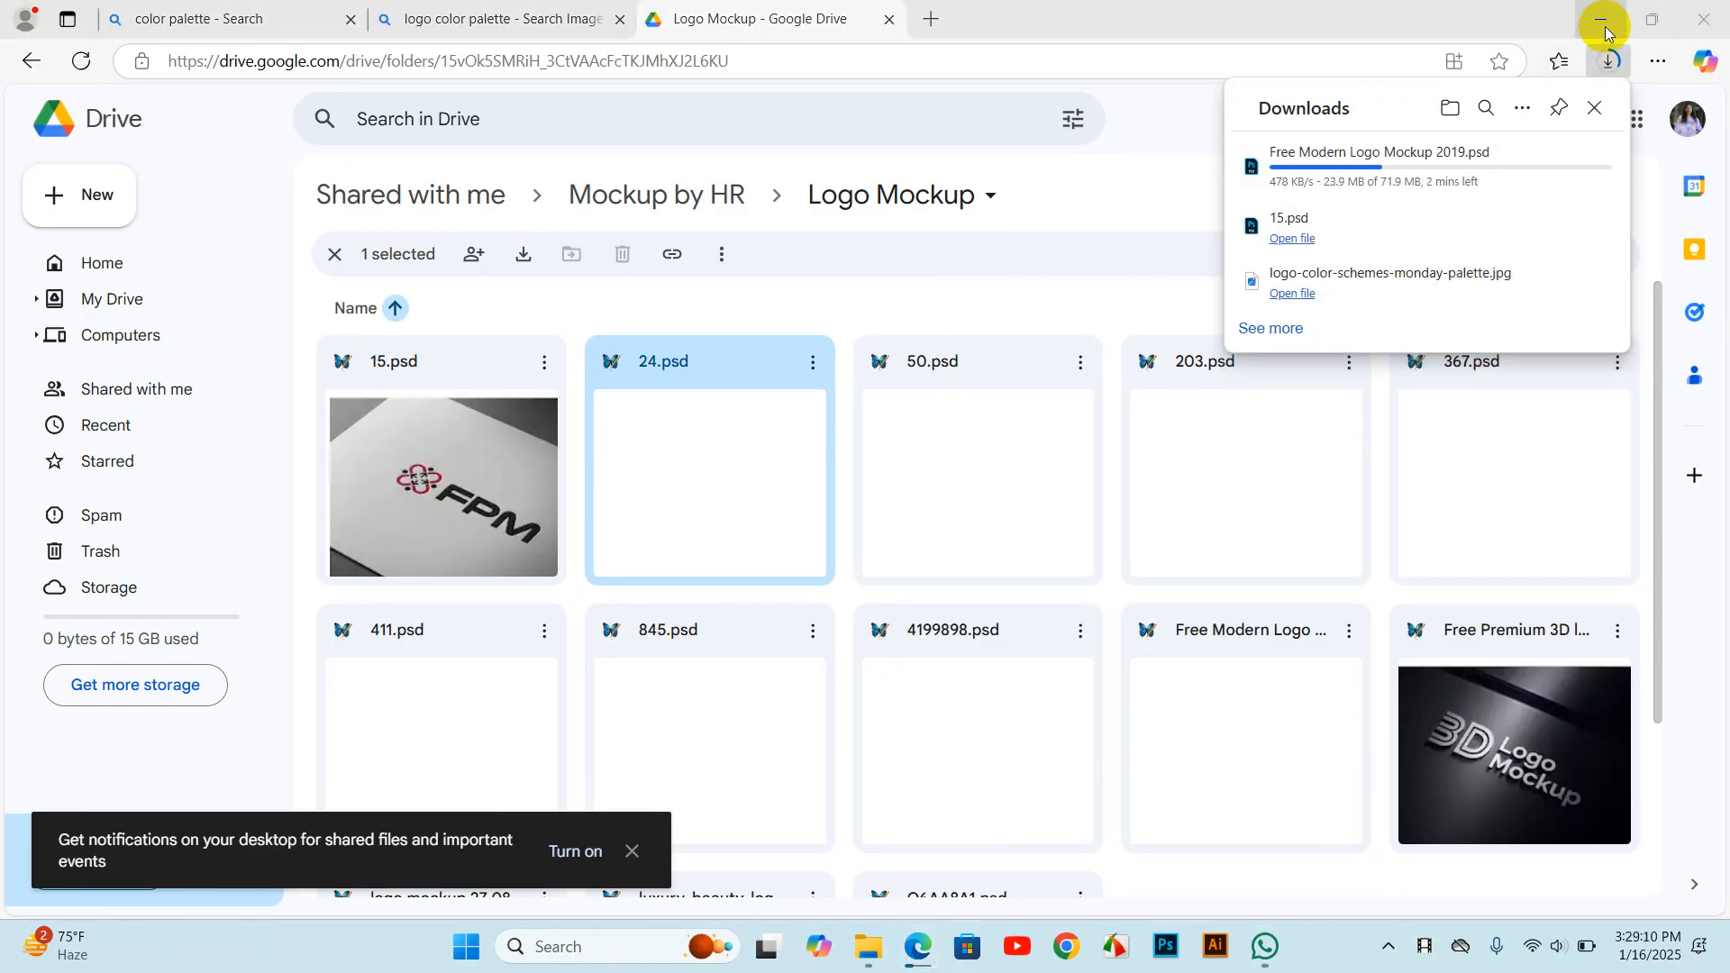
left_click(1600, 20)
- Open the downloaded 15 PSD mockup in Photoshop and open the contents of its "<< Place Your Design" smart object
left_click(570, 273)
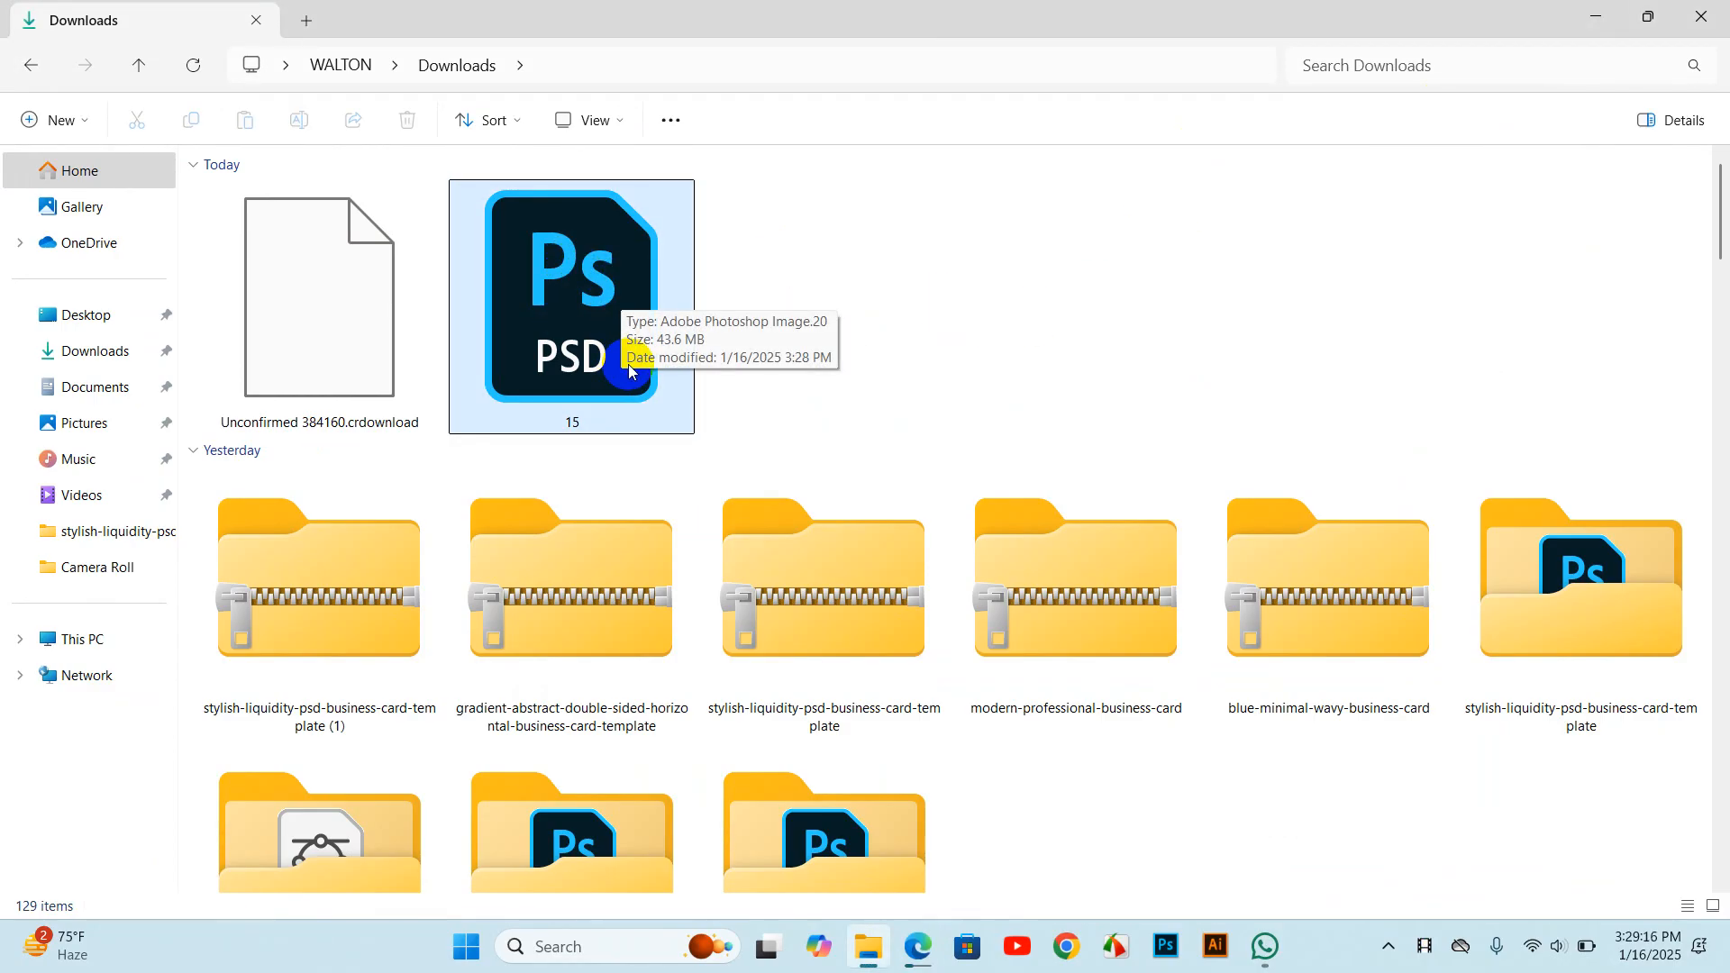
left_click(654, 319)
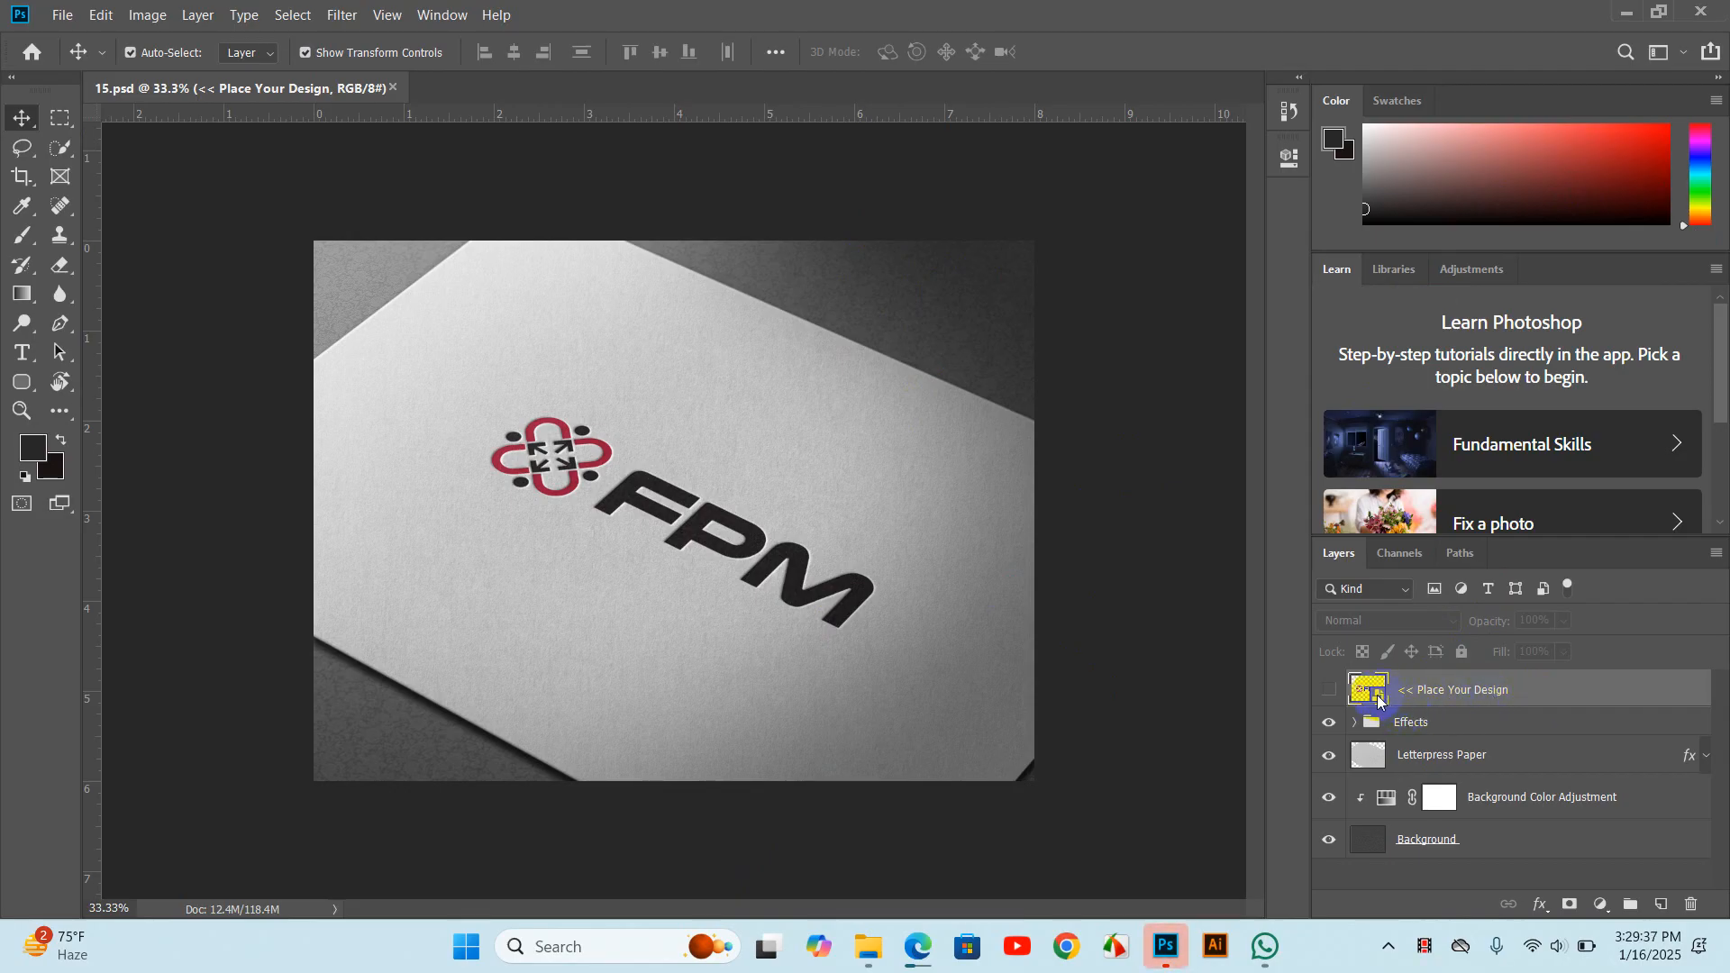
double_click(1380, 699)
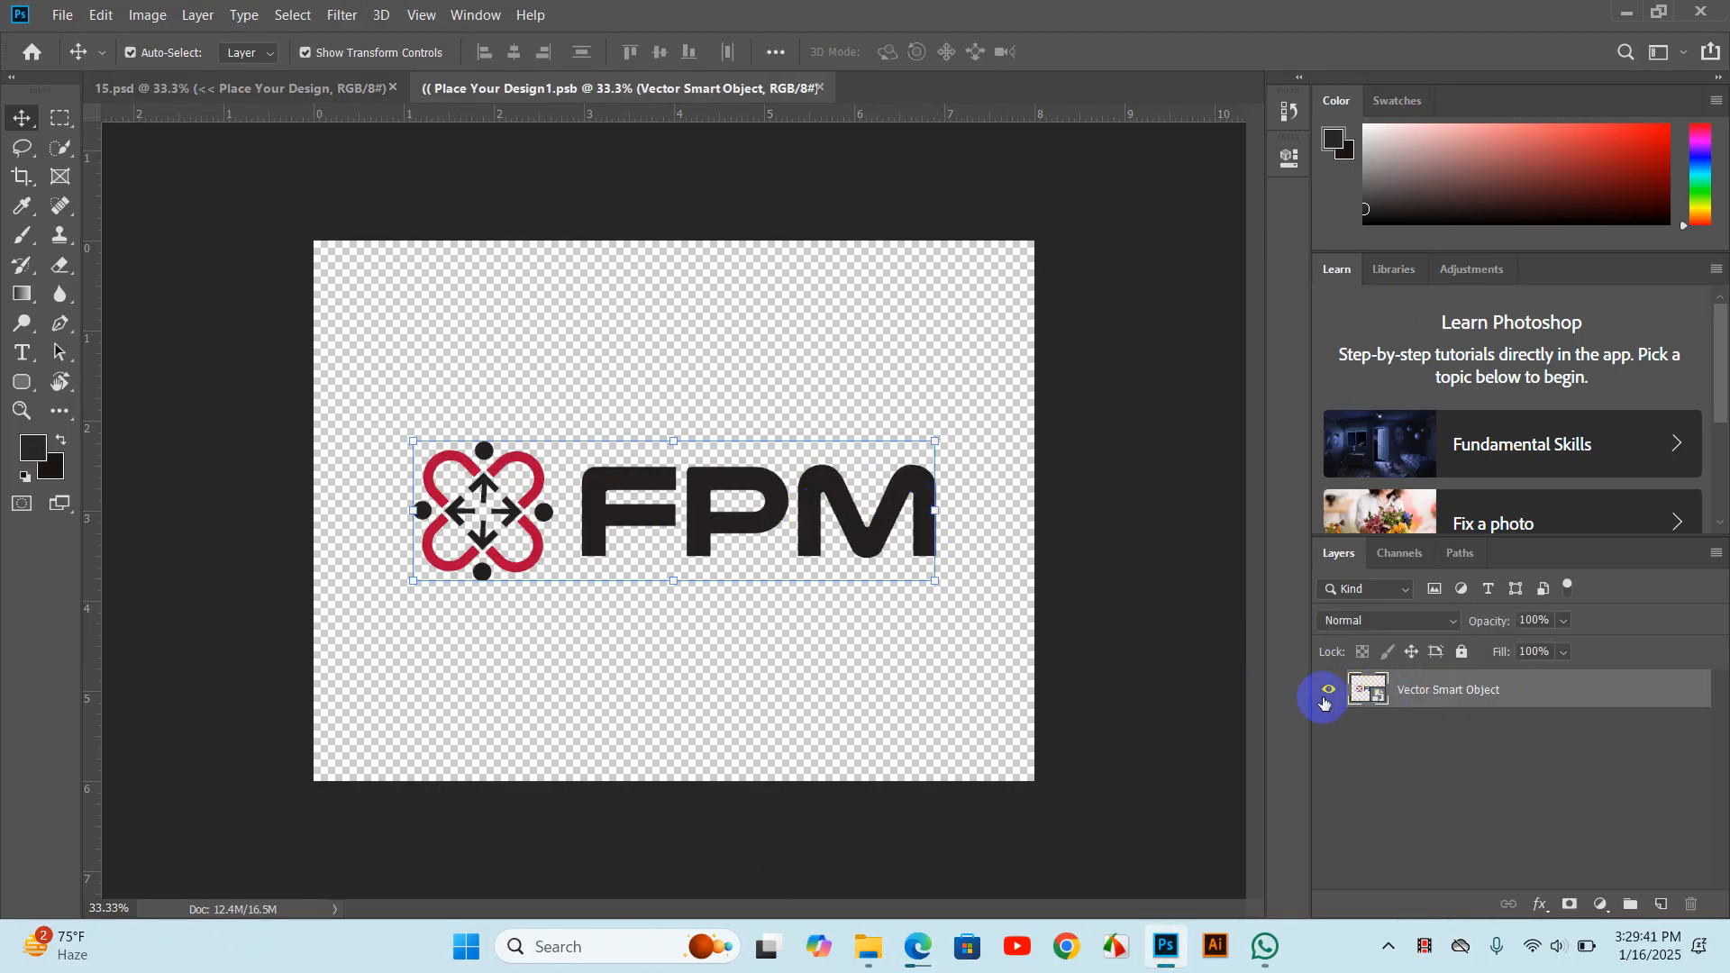
- Hide the Vector Smart Object layer and place the transparent TECH-Logo image from the Desktop as an embedded object
left_click(1327, 692)
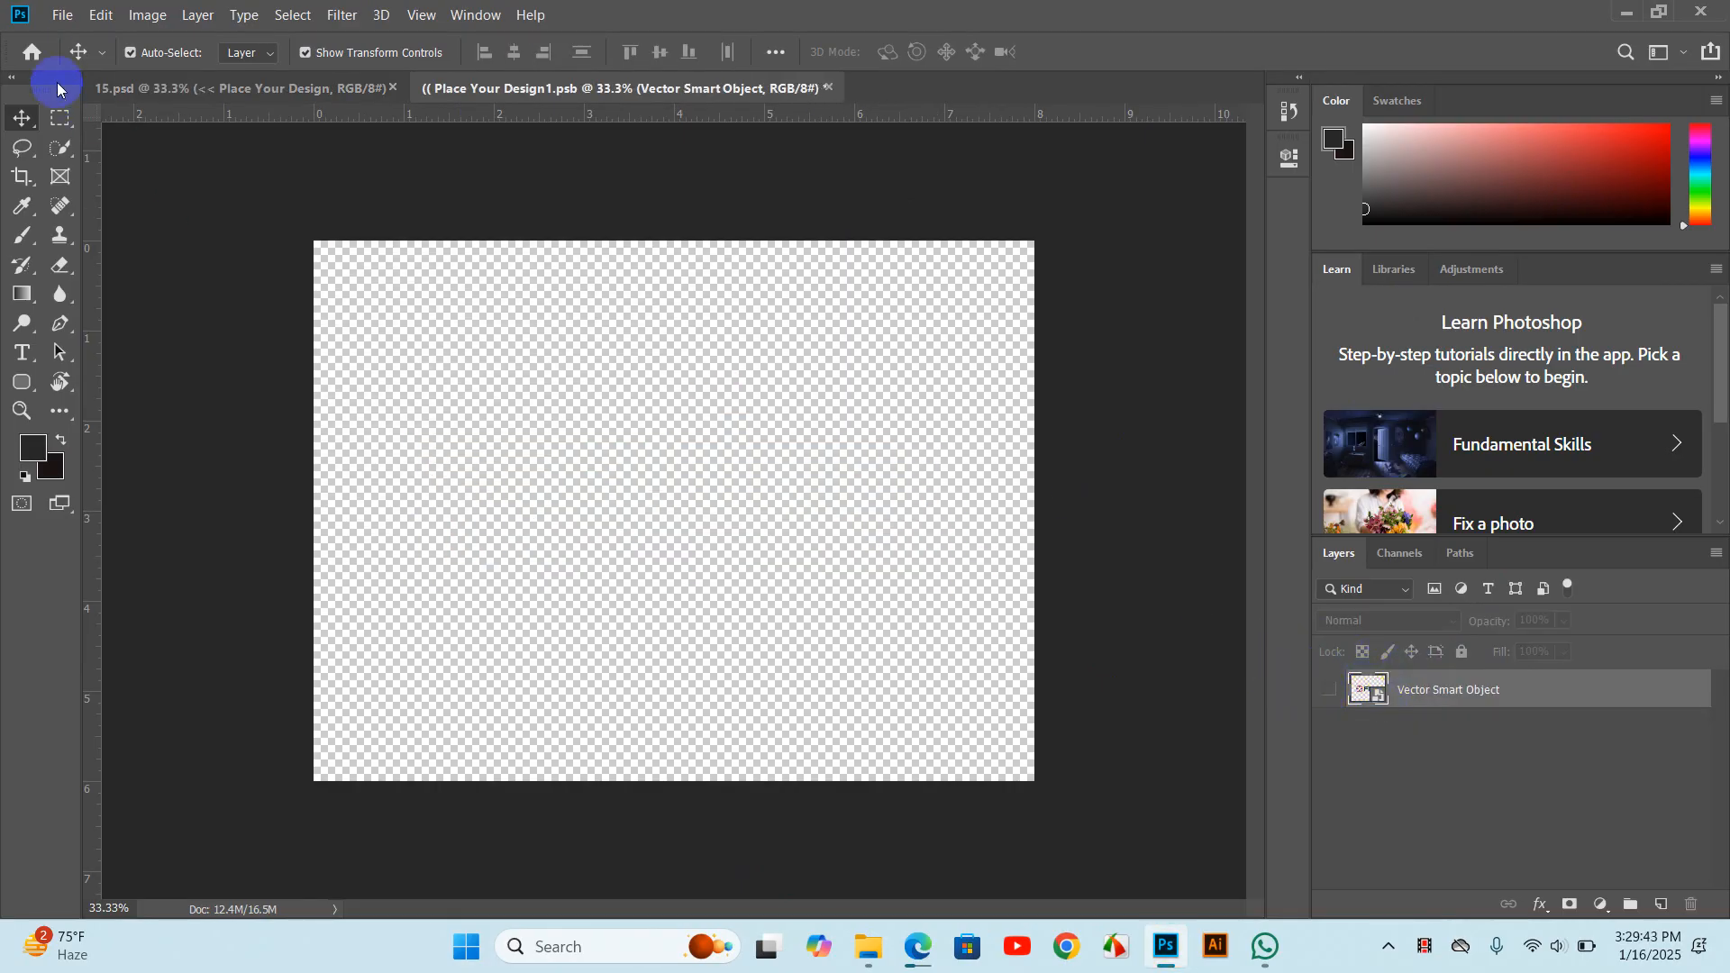
left_click(61, 18)
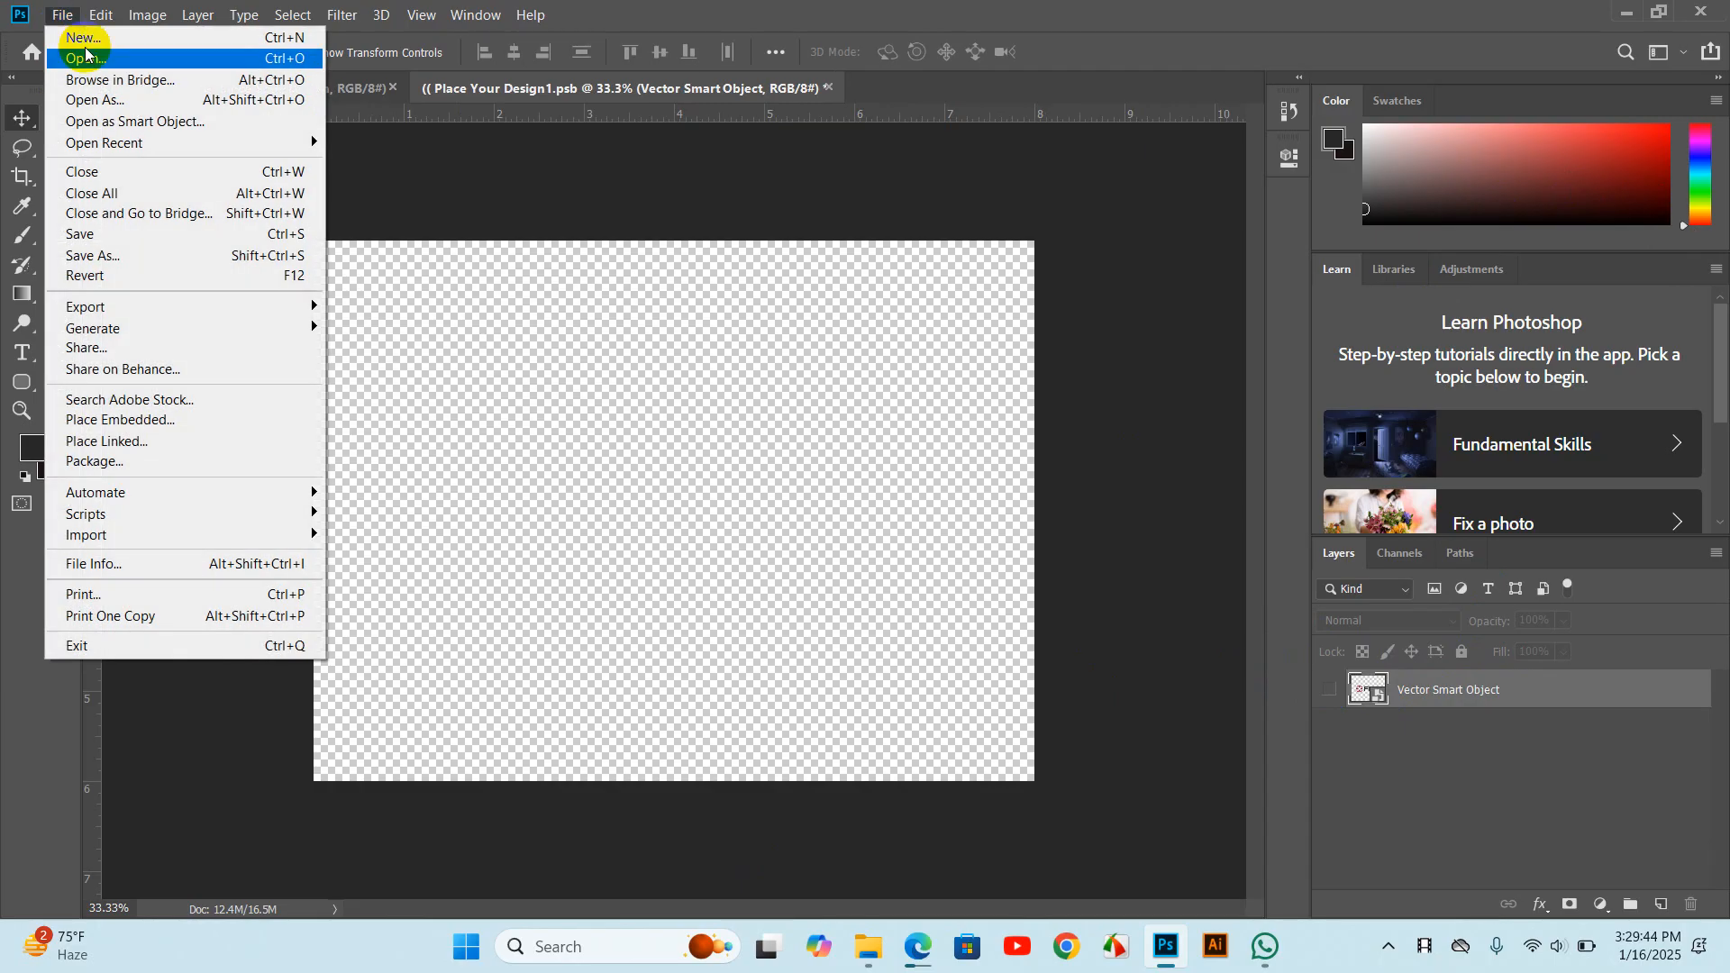
left_click(153, 421)
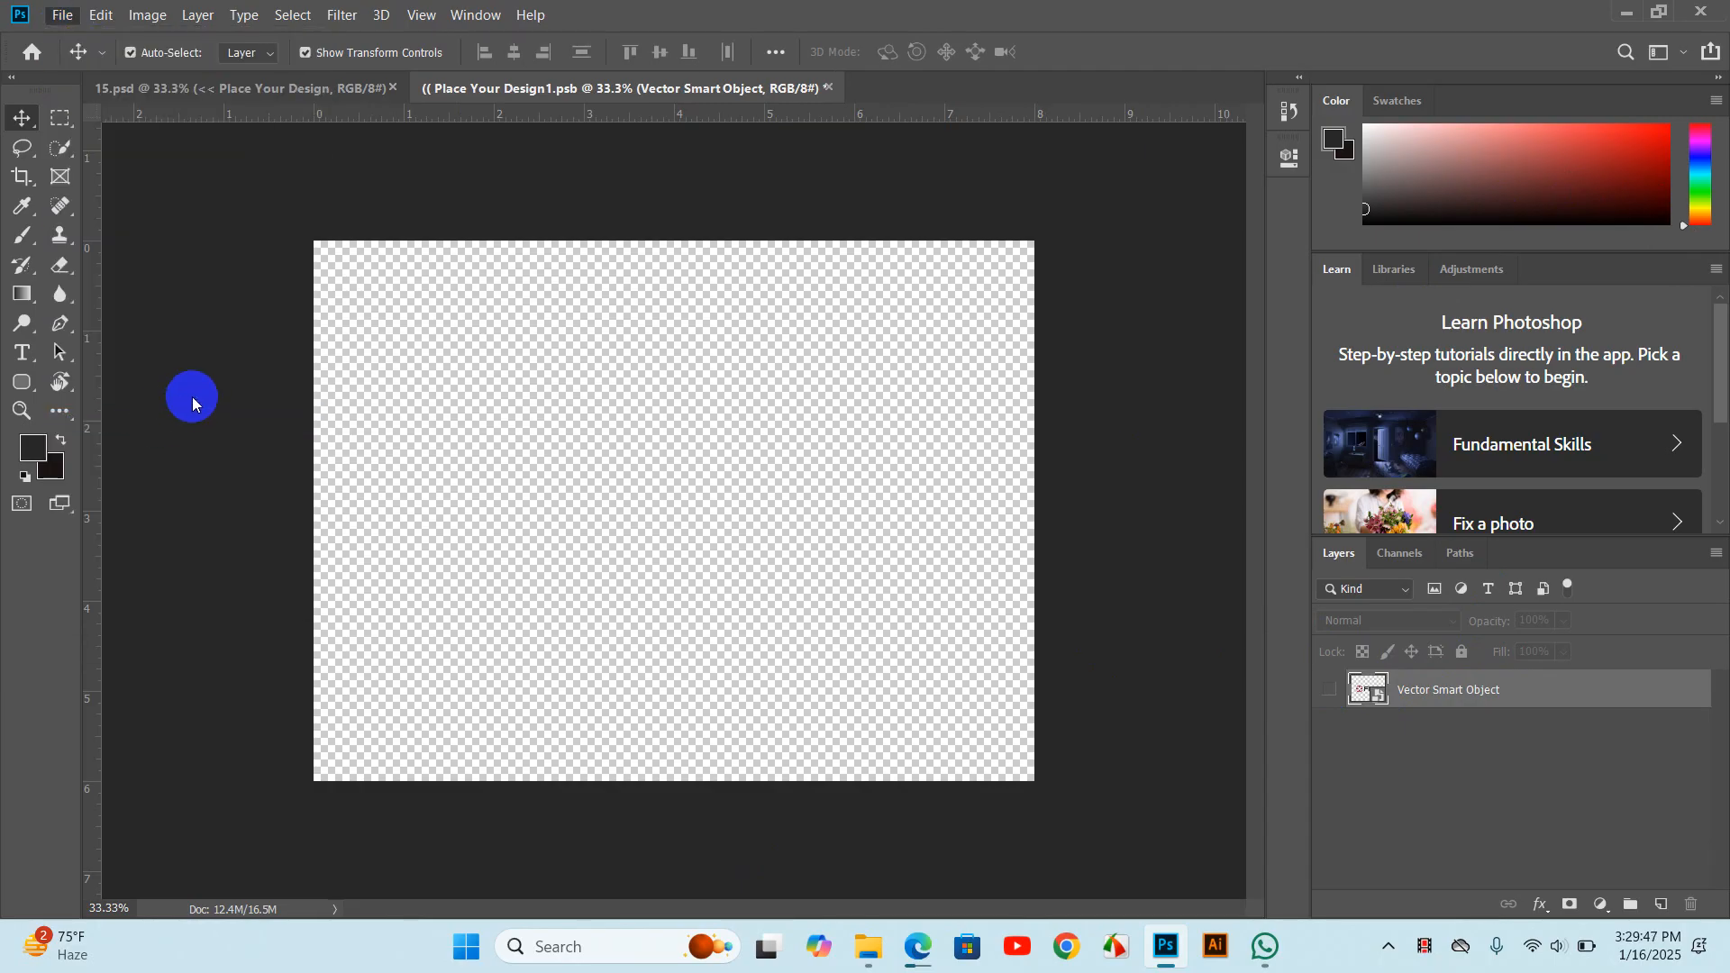
left_click(93, 299)
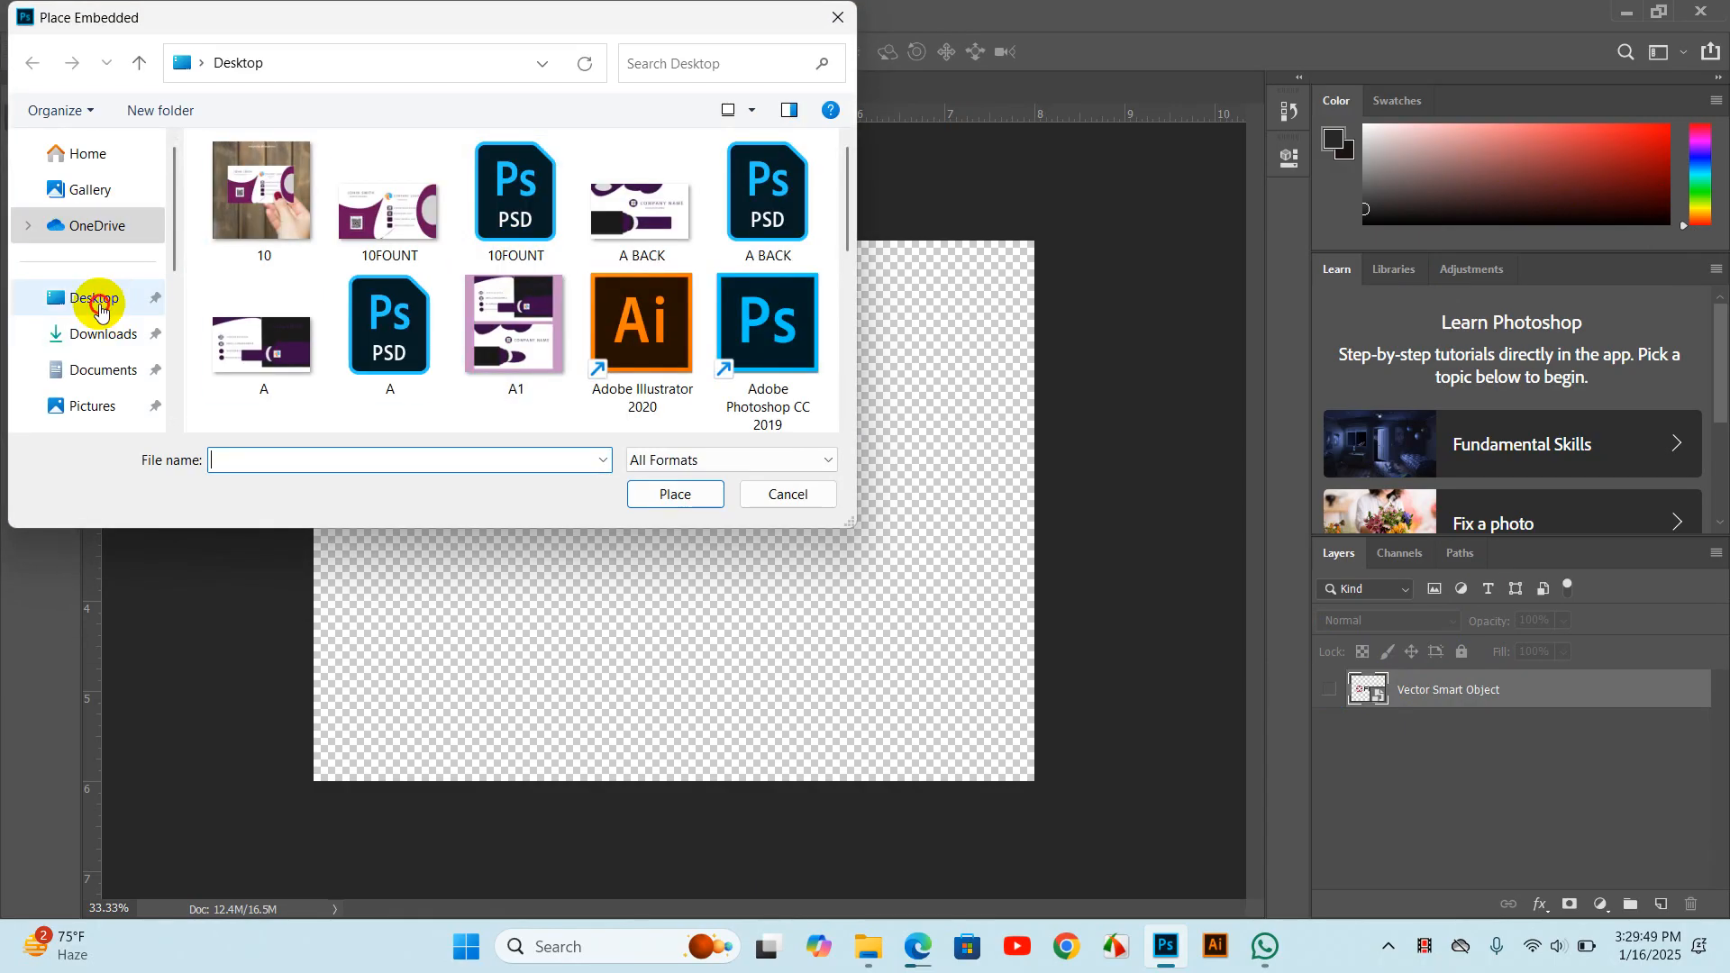
scroll(544, 286, "down", 10)
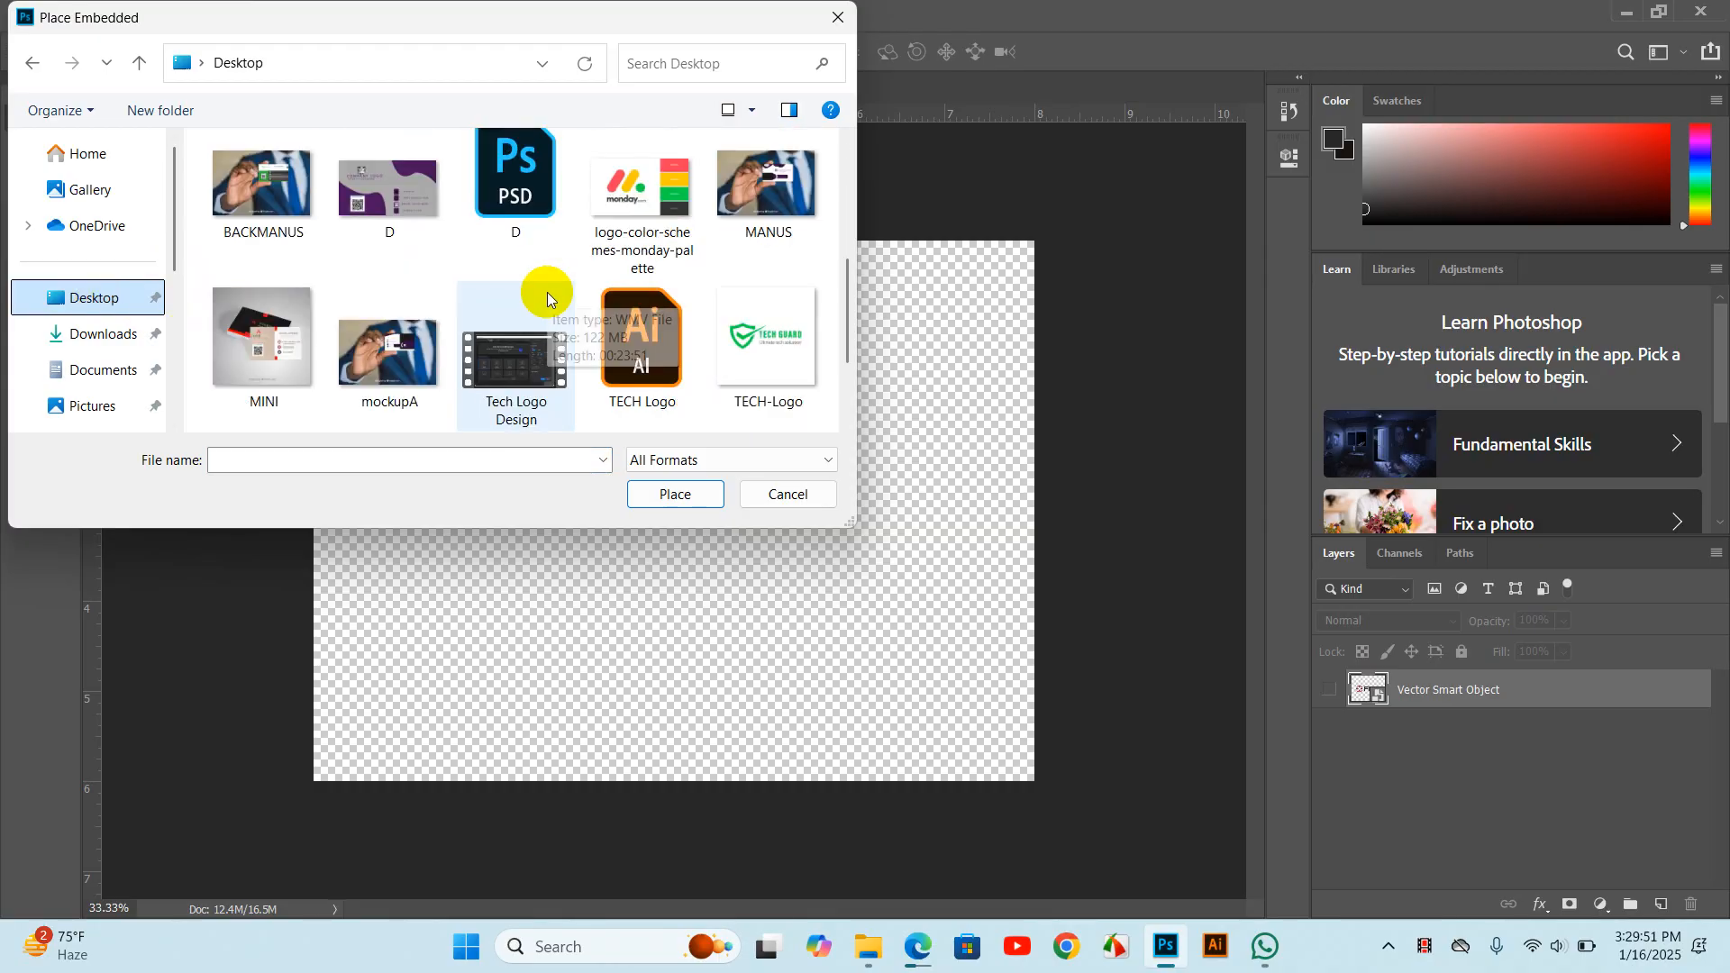
left_click(282, 399)
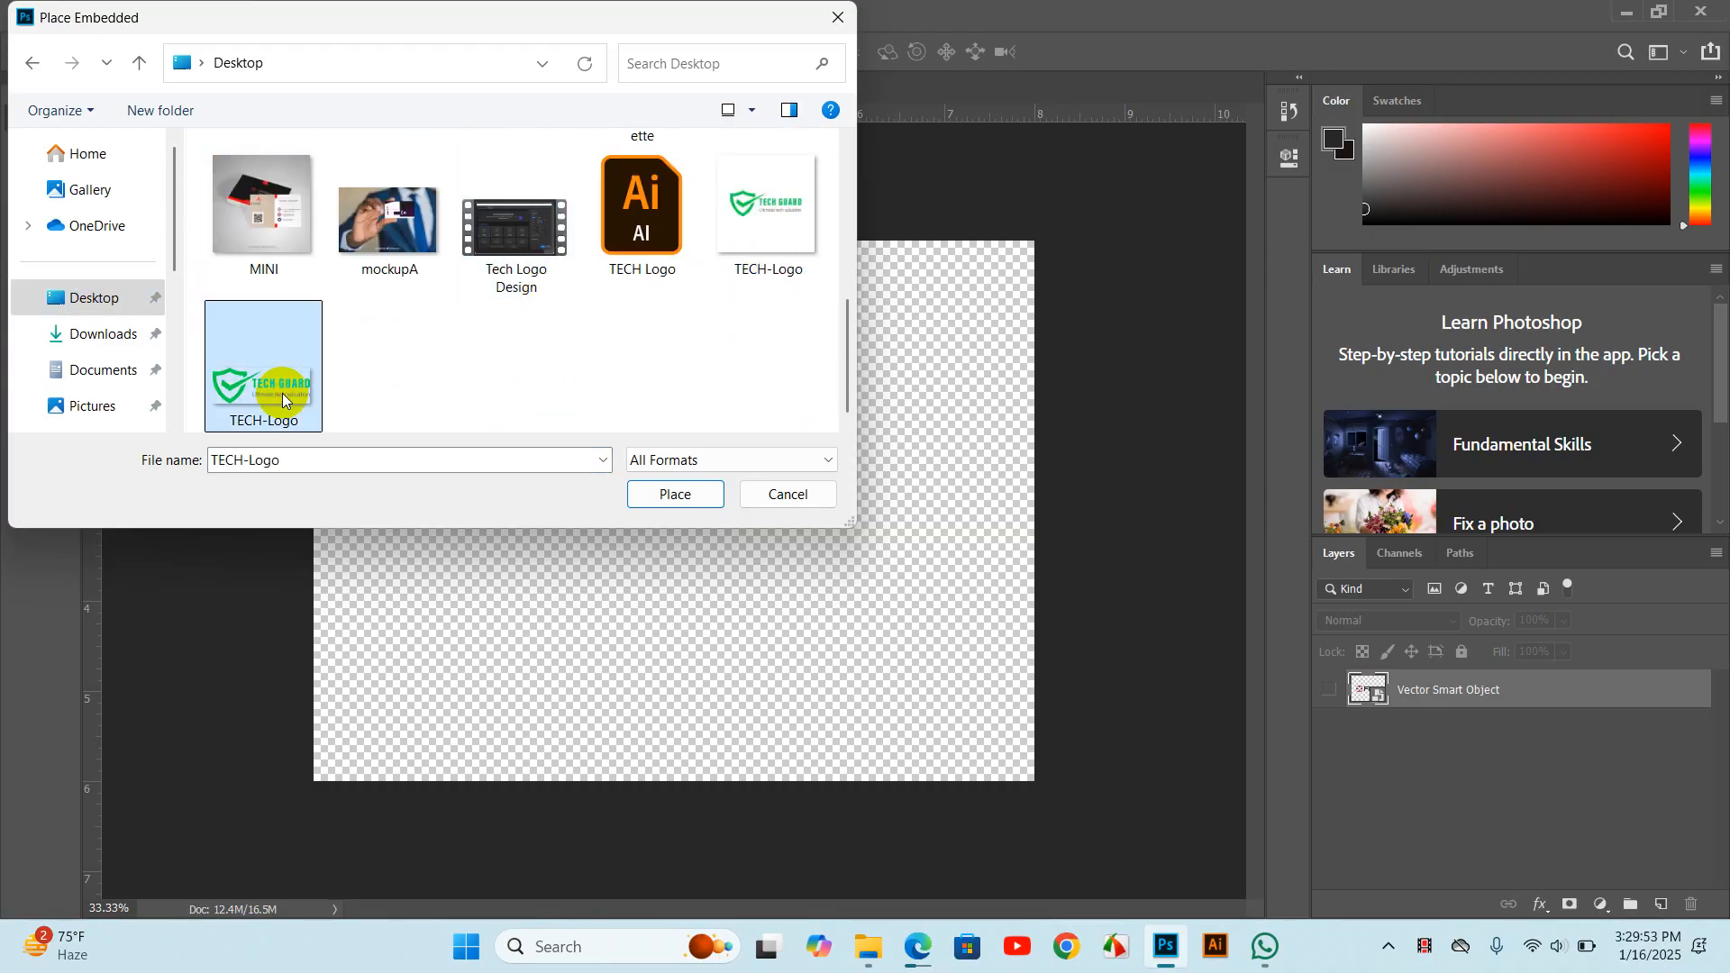
left_click(662, 494)
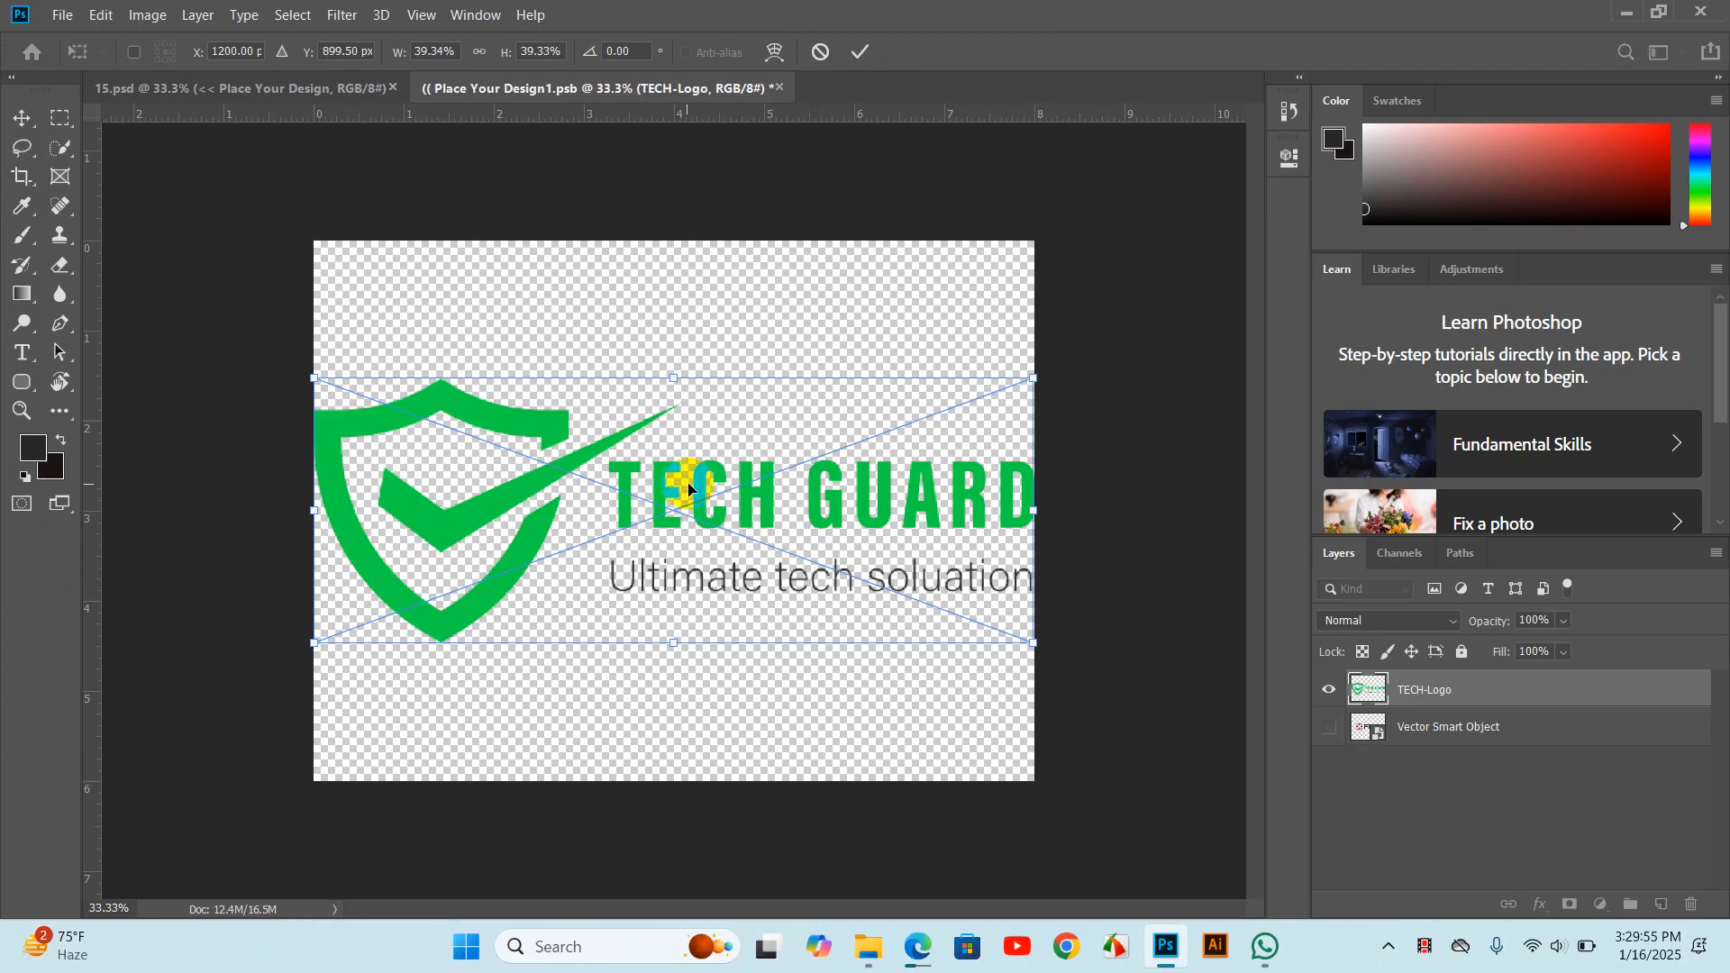
left_click(857, 59)
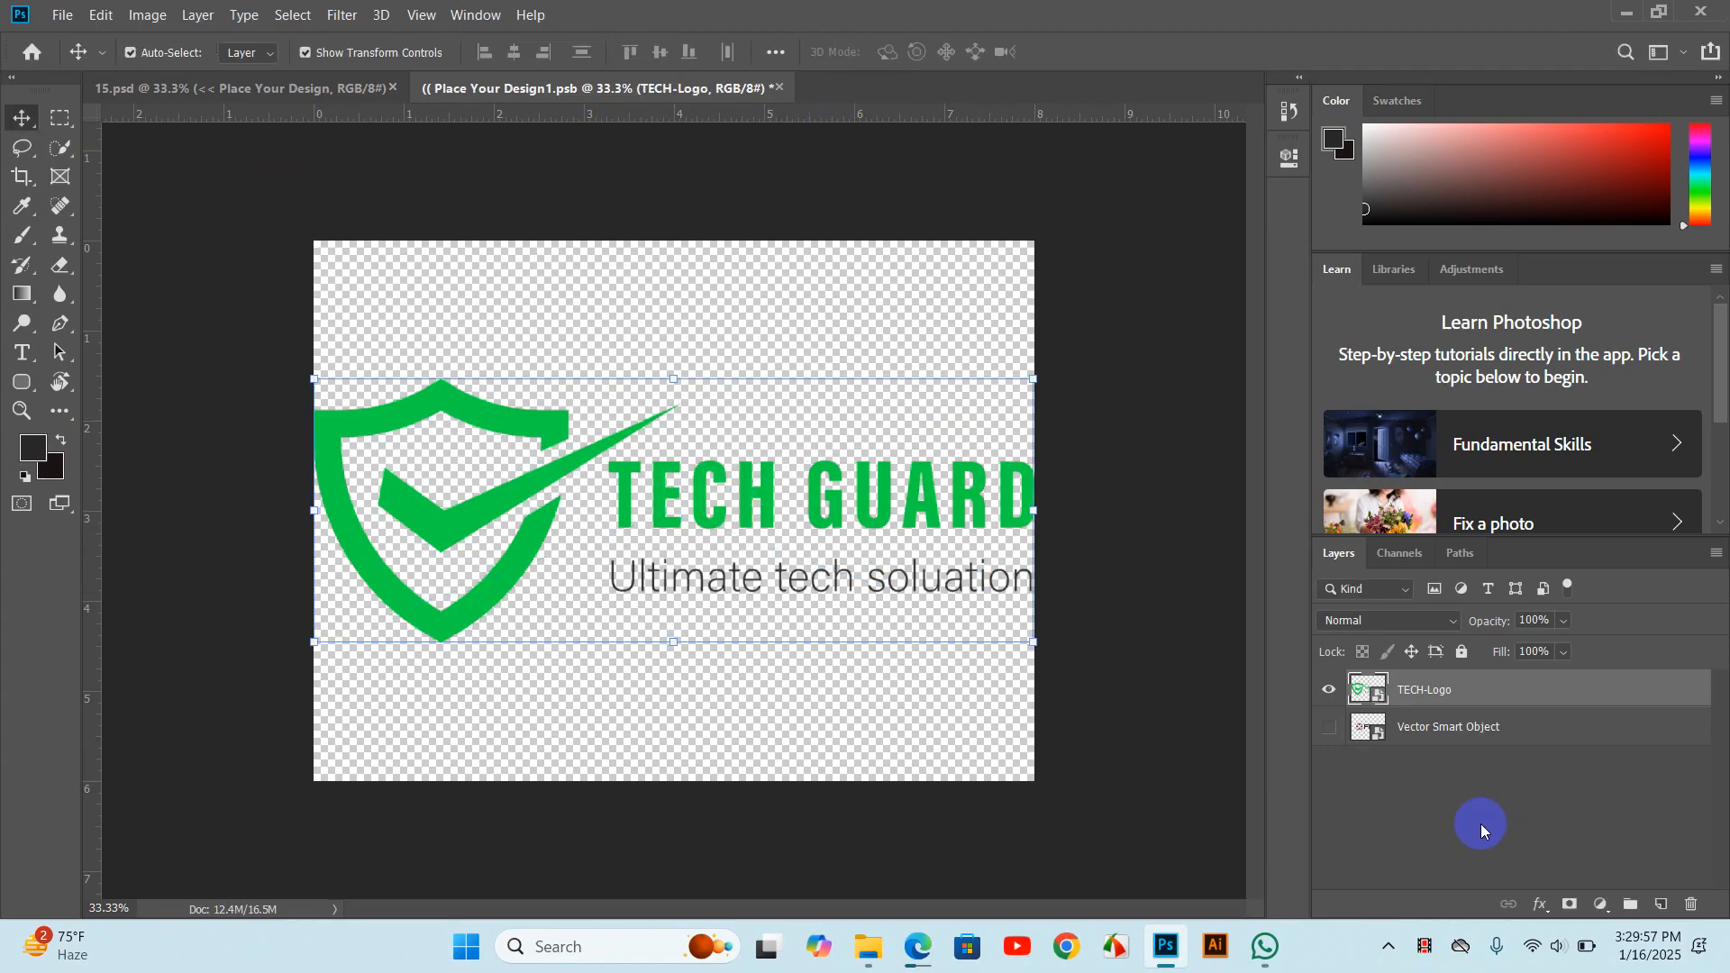
- Scale the placed TECH-Logo to about 31% and reposition it near the centre of the canvas
left_click(1326, 727)
left_click(1327, 727)
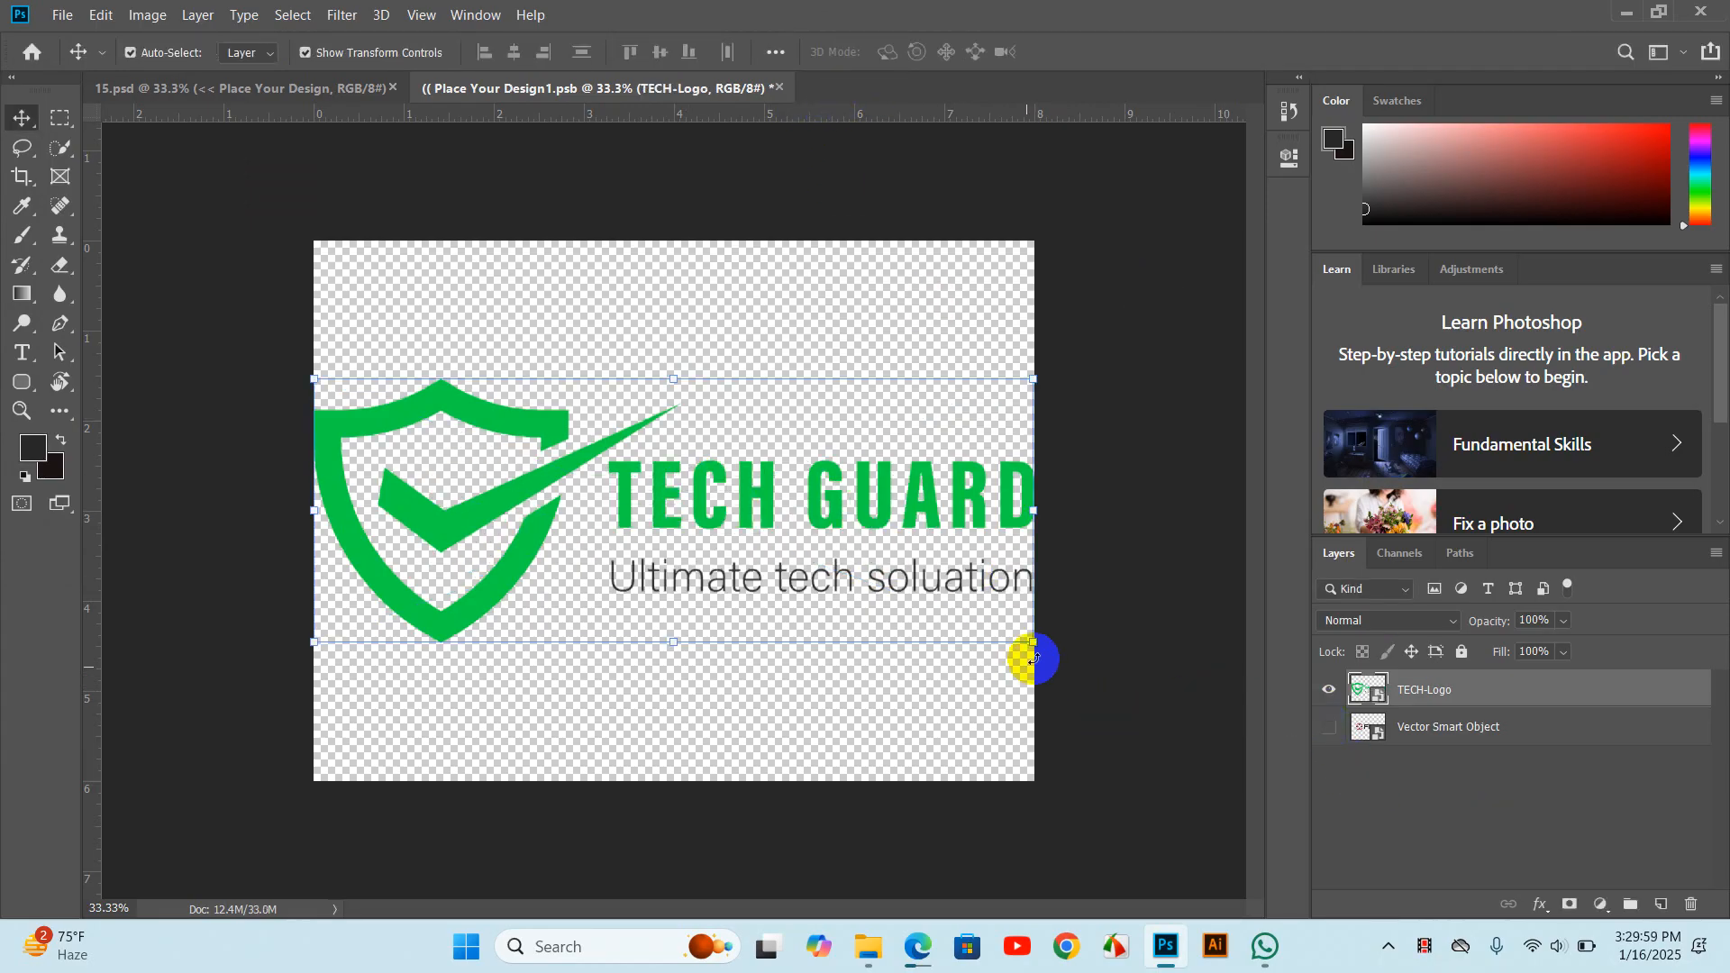
left_click_drag(1033, 646, 900, 610)
left_click_drag(541, 471, 618, 490)
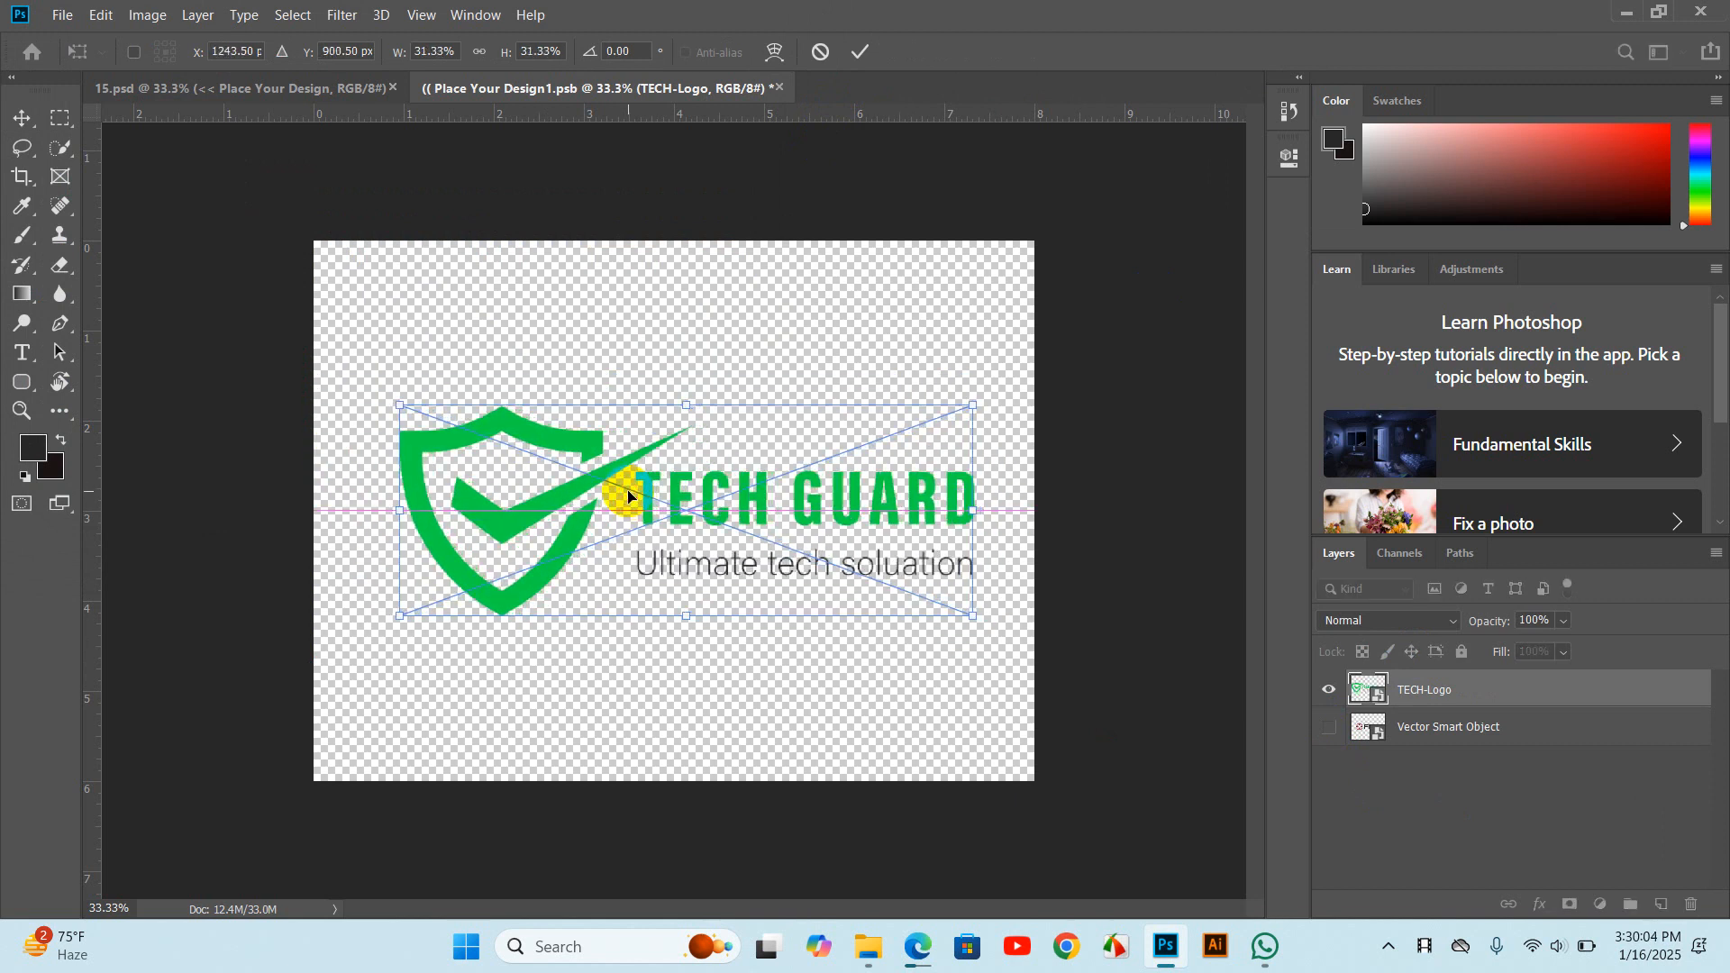
left_click(859, 51)
left_click(926, 295)
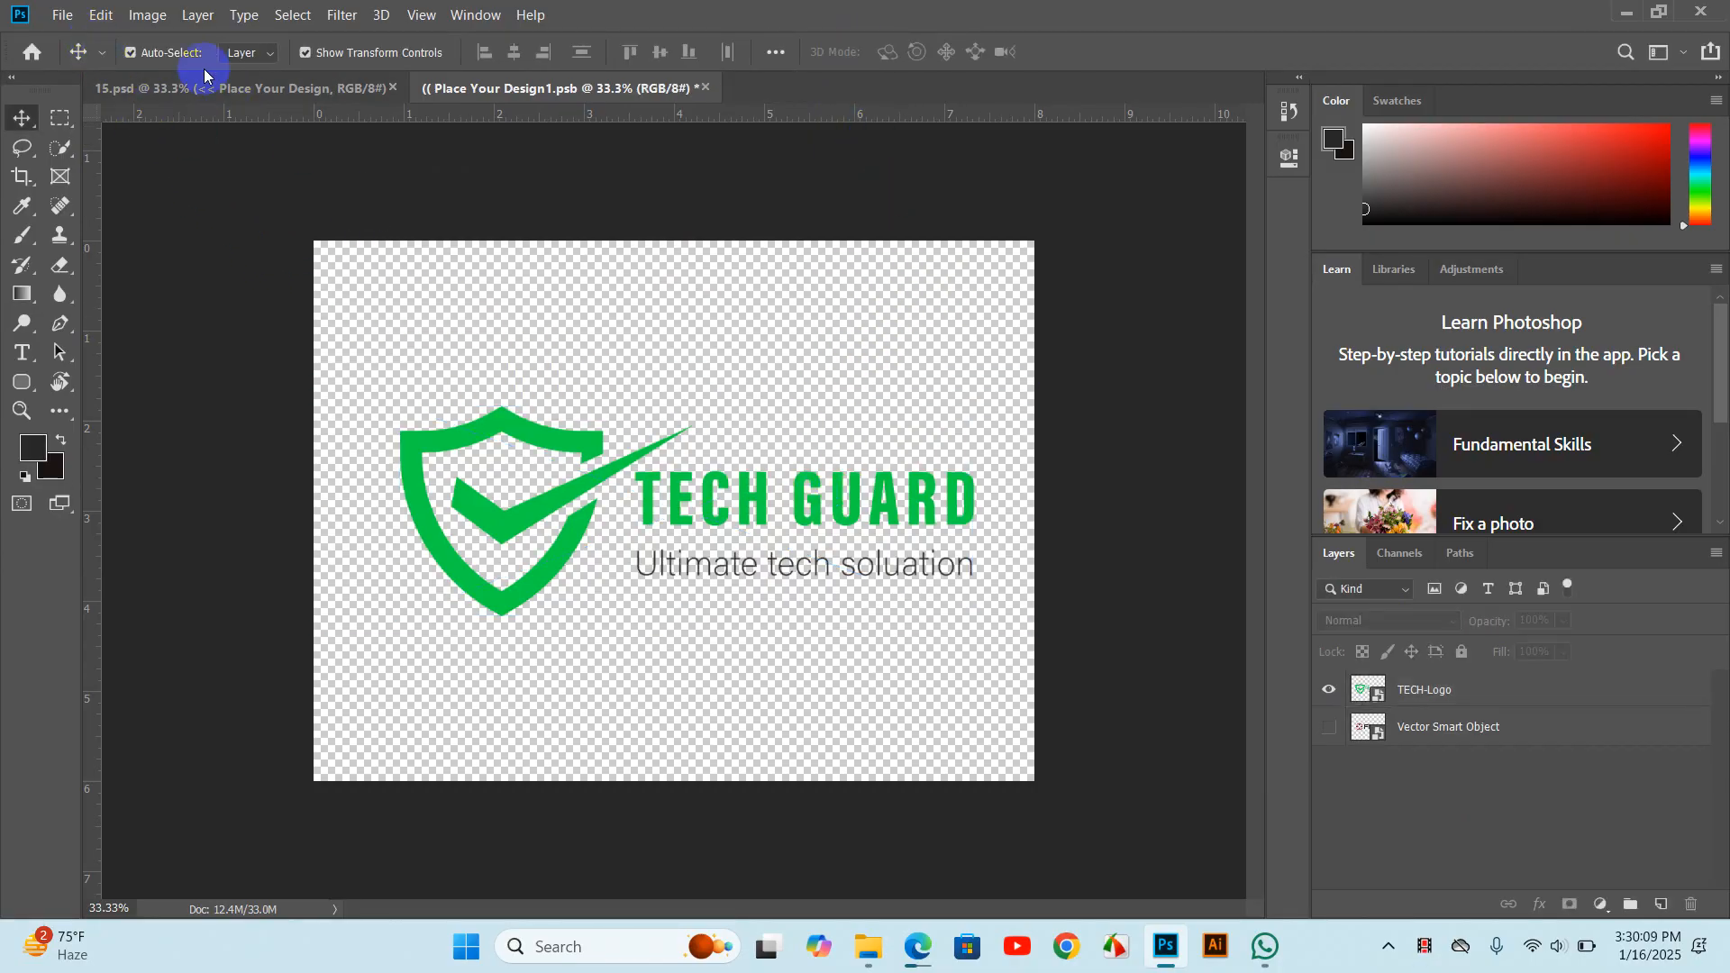
- Save and close the smart object document, and inspect the logo on the 15.psd mockup up close
left_click(62, 15)
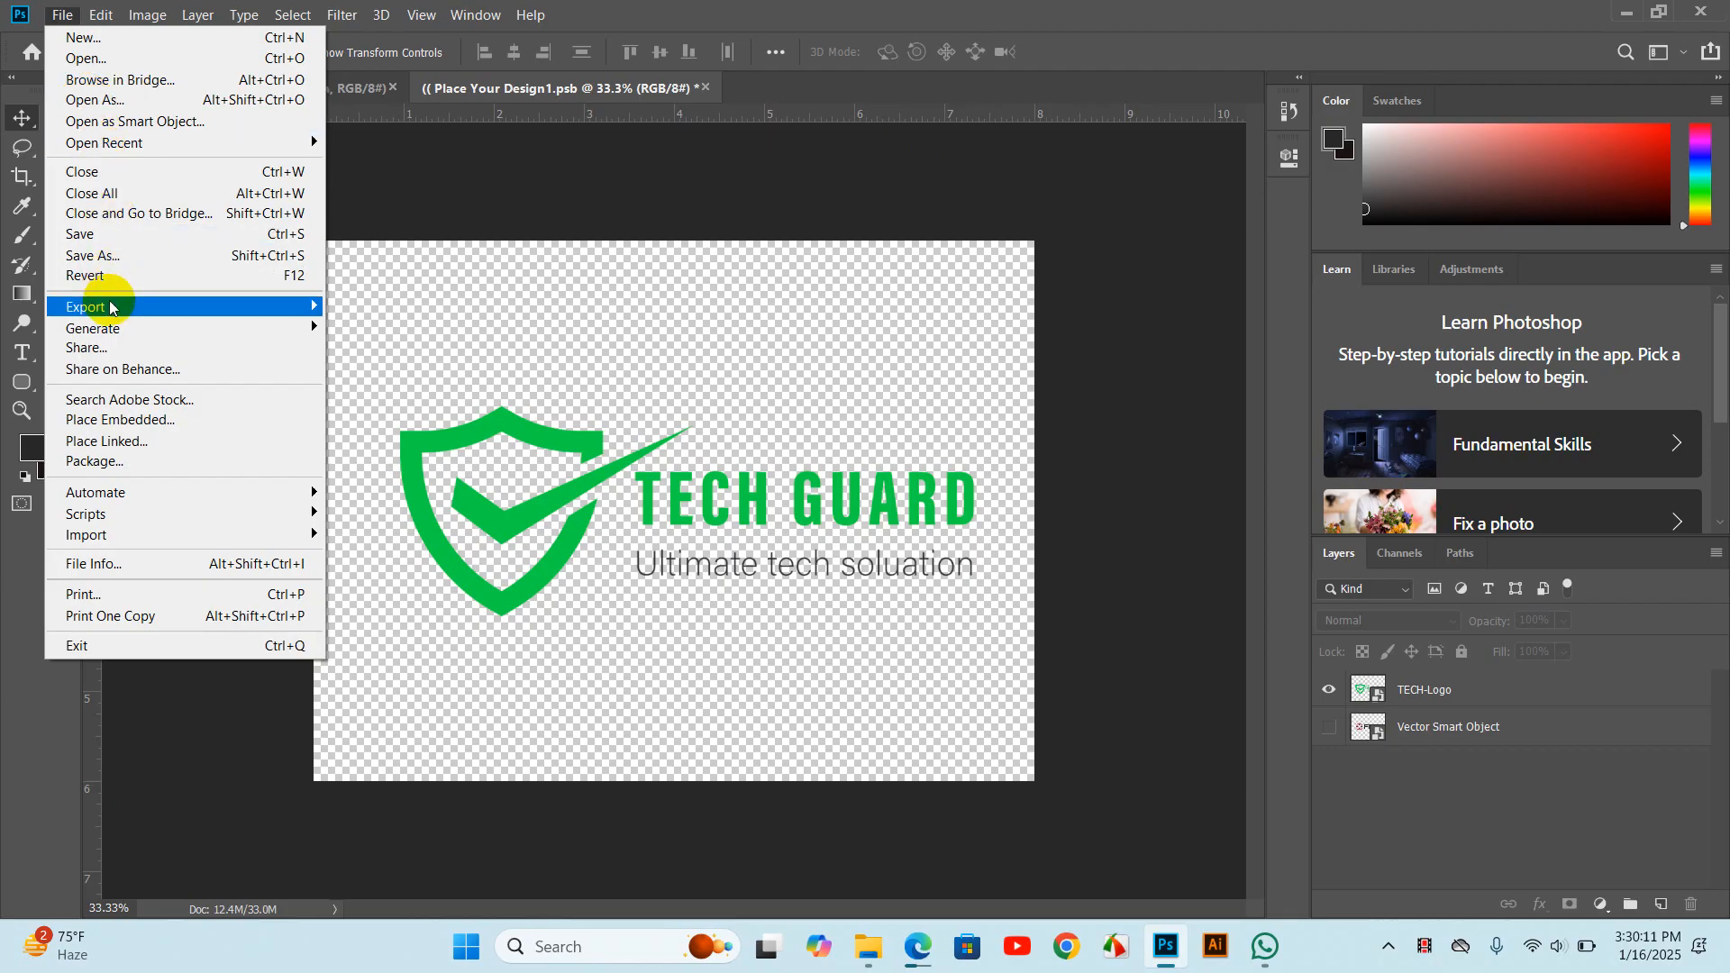
left_click(112, 238)
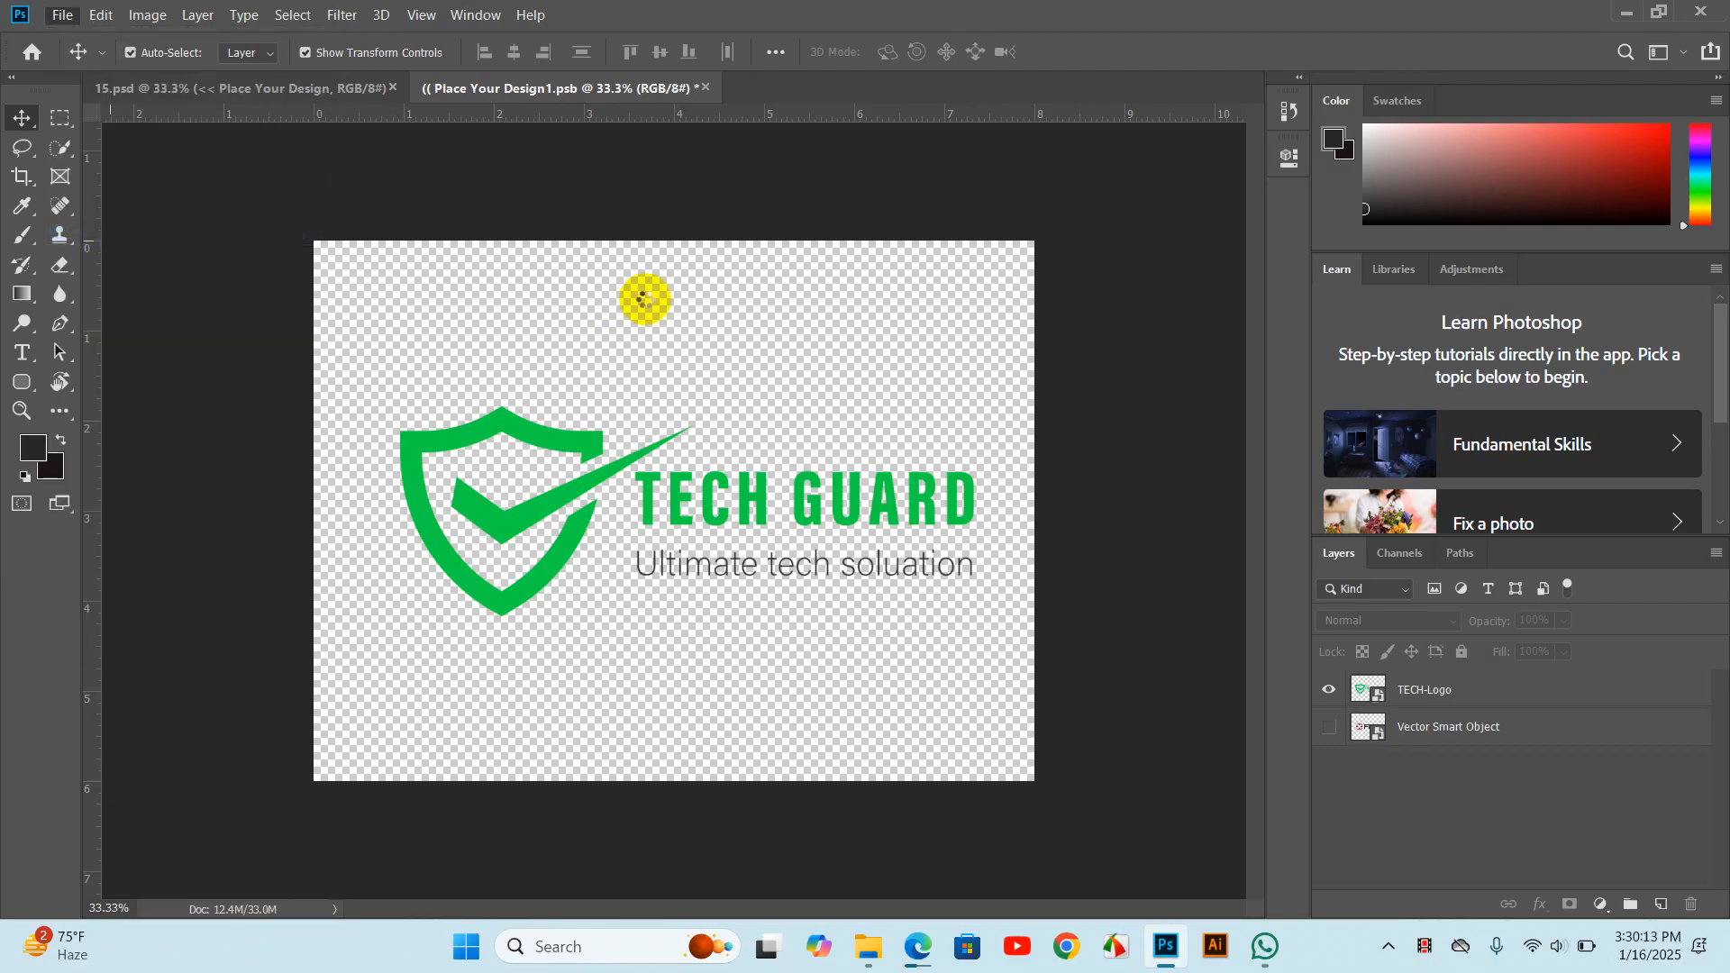
left_click(705, 89)
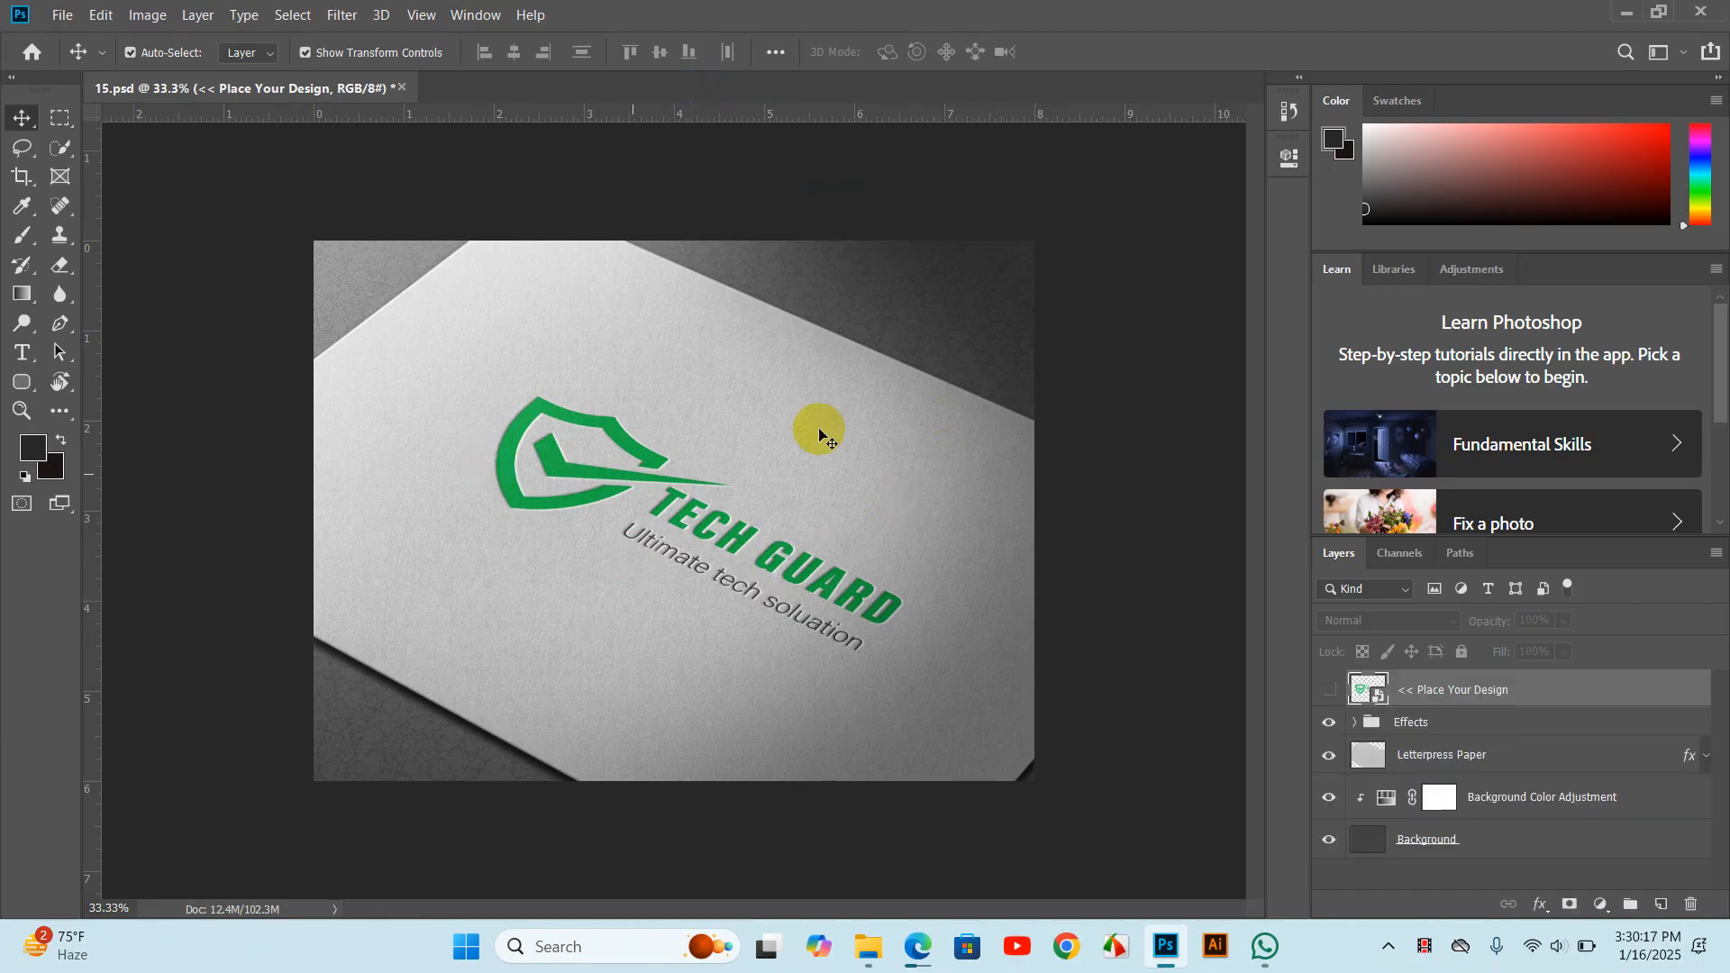
scroll(739, 493, "up", 5)
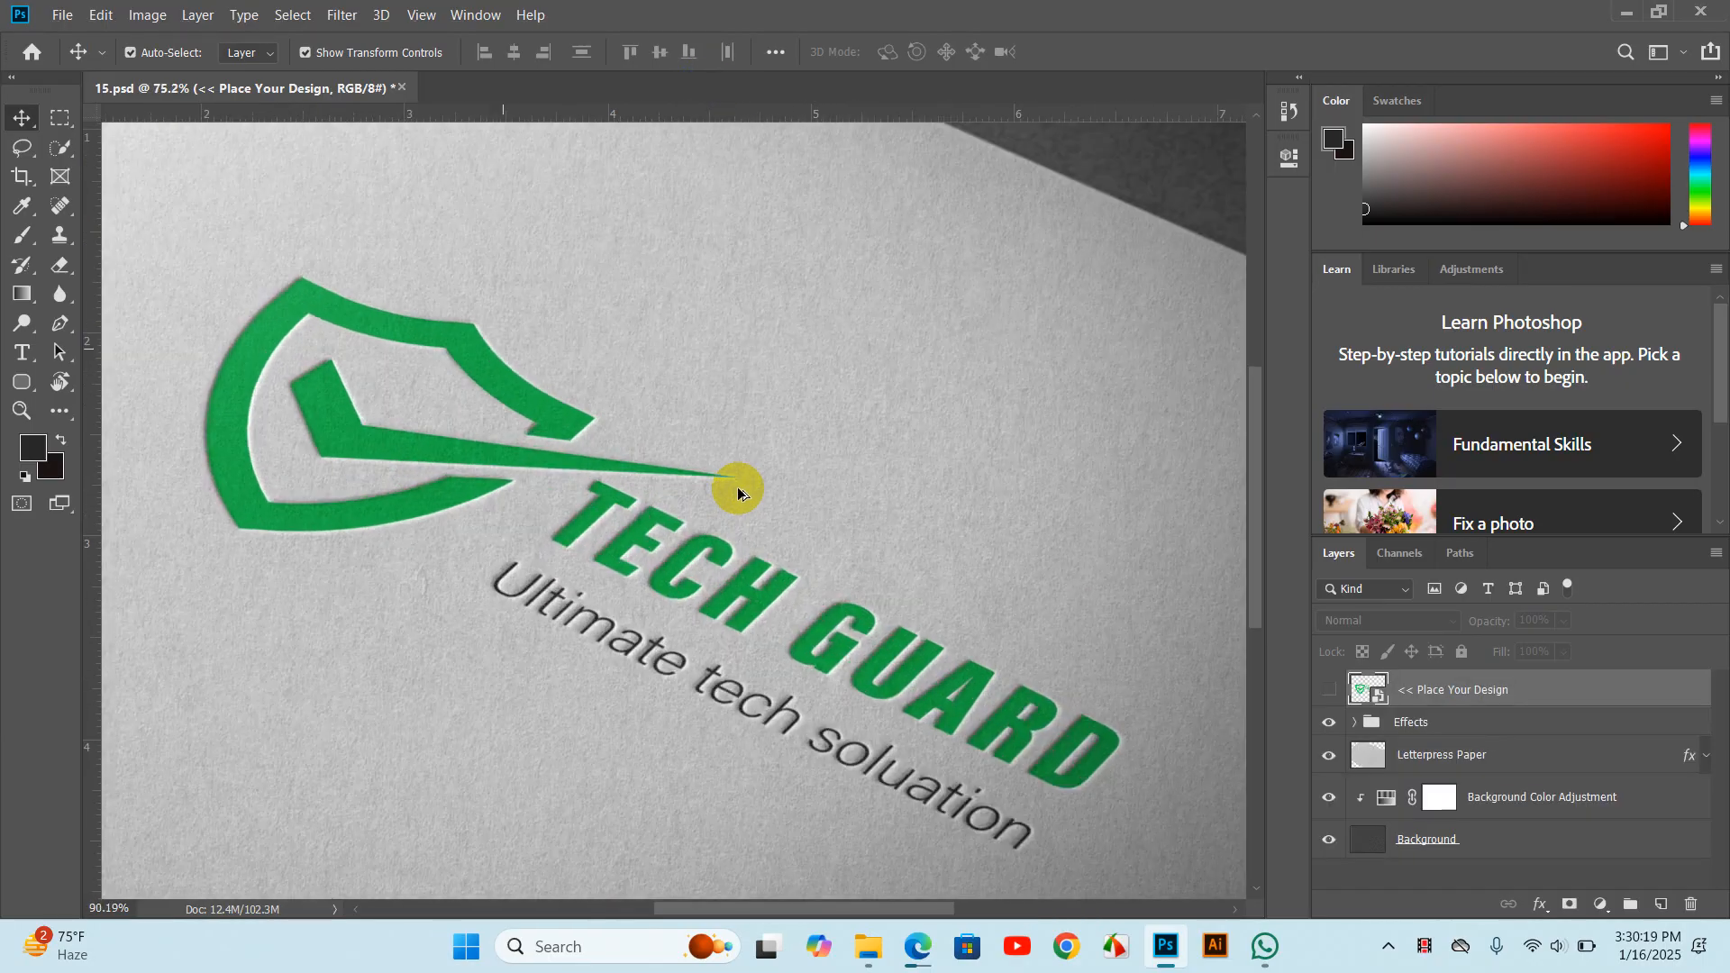
scroll(881, 498, "down", 1)
scroll(882, 498, "down", 4)
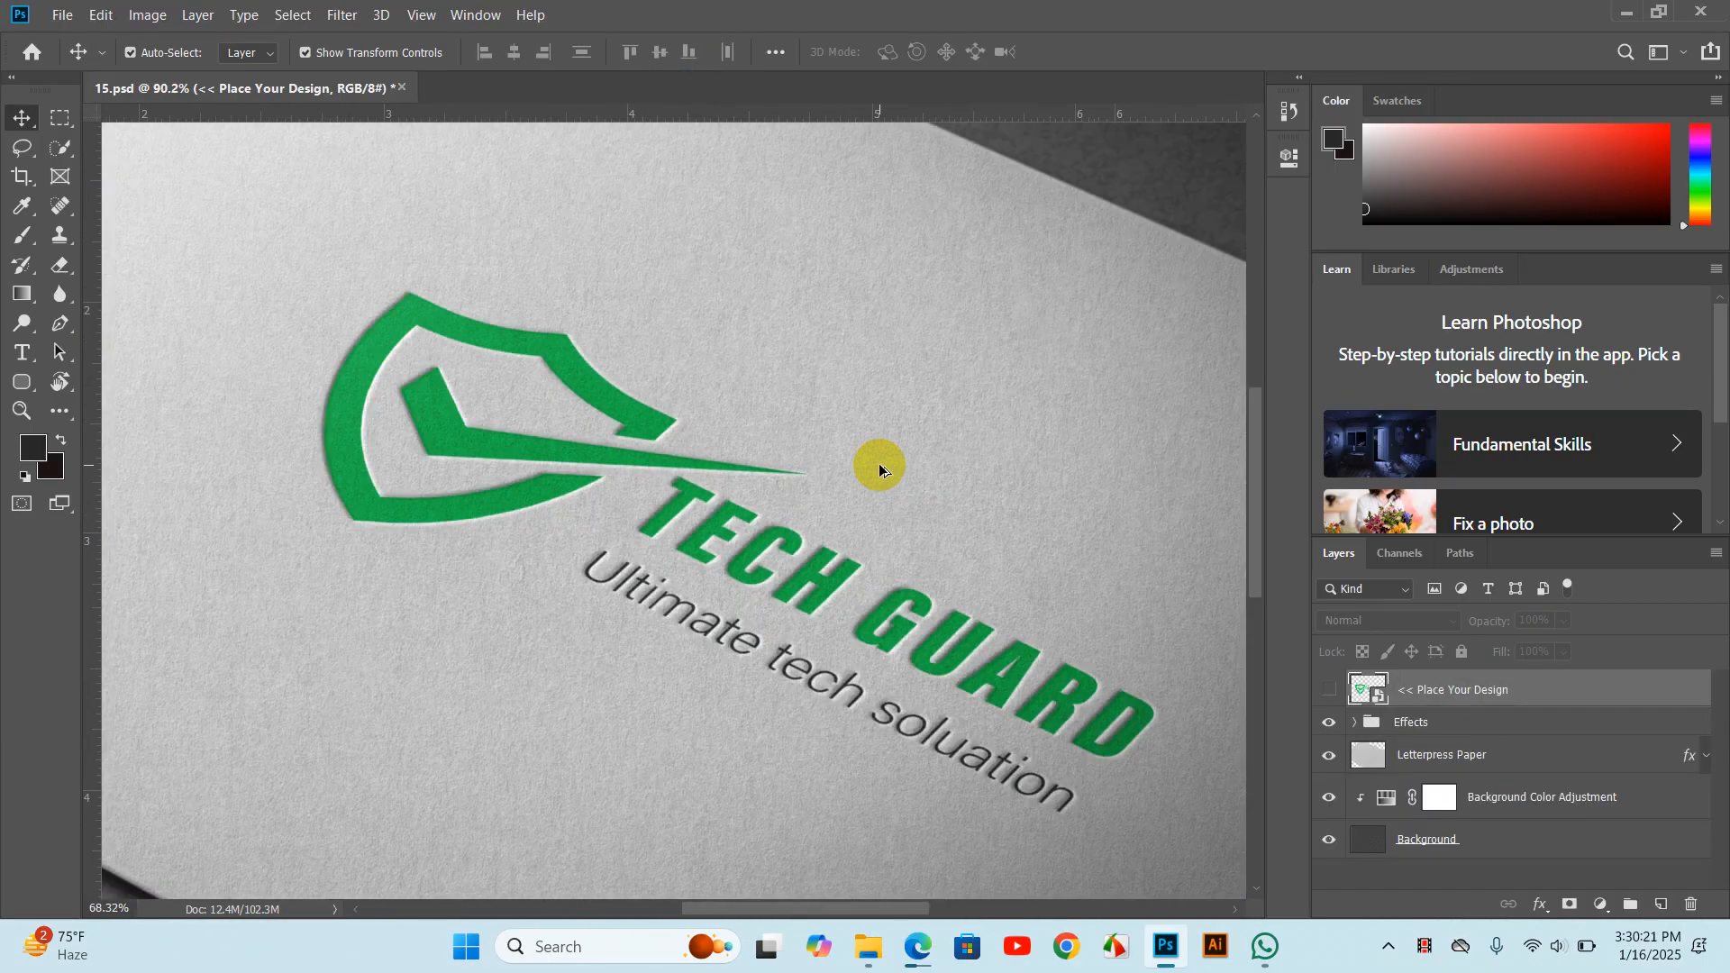
scroll(896, 468, "up", 4)
scroll(892, 470, "down", 4)
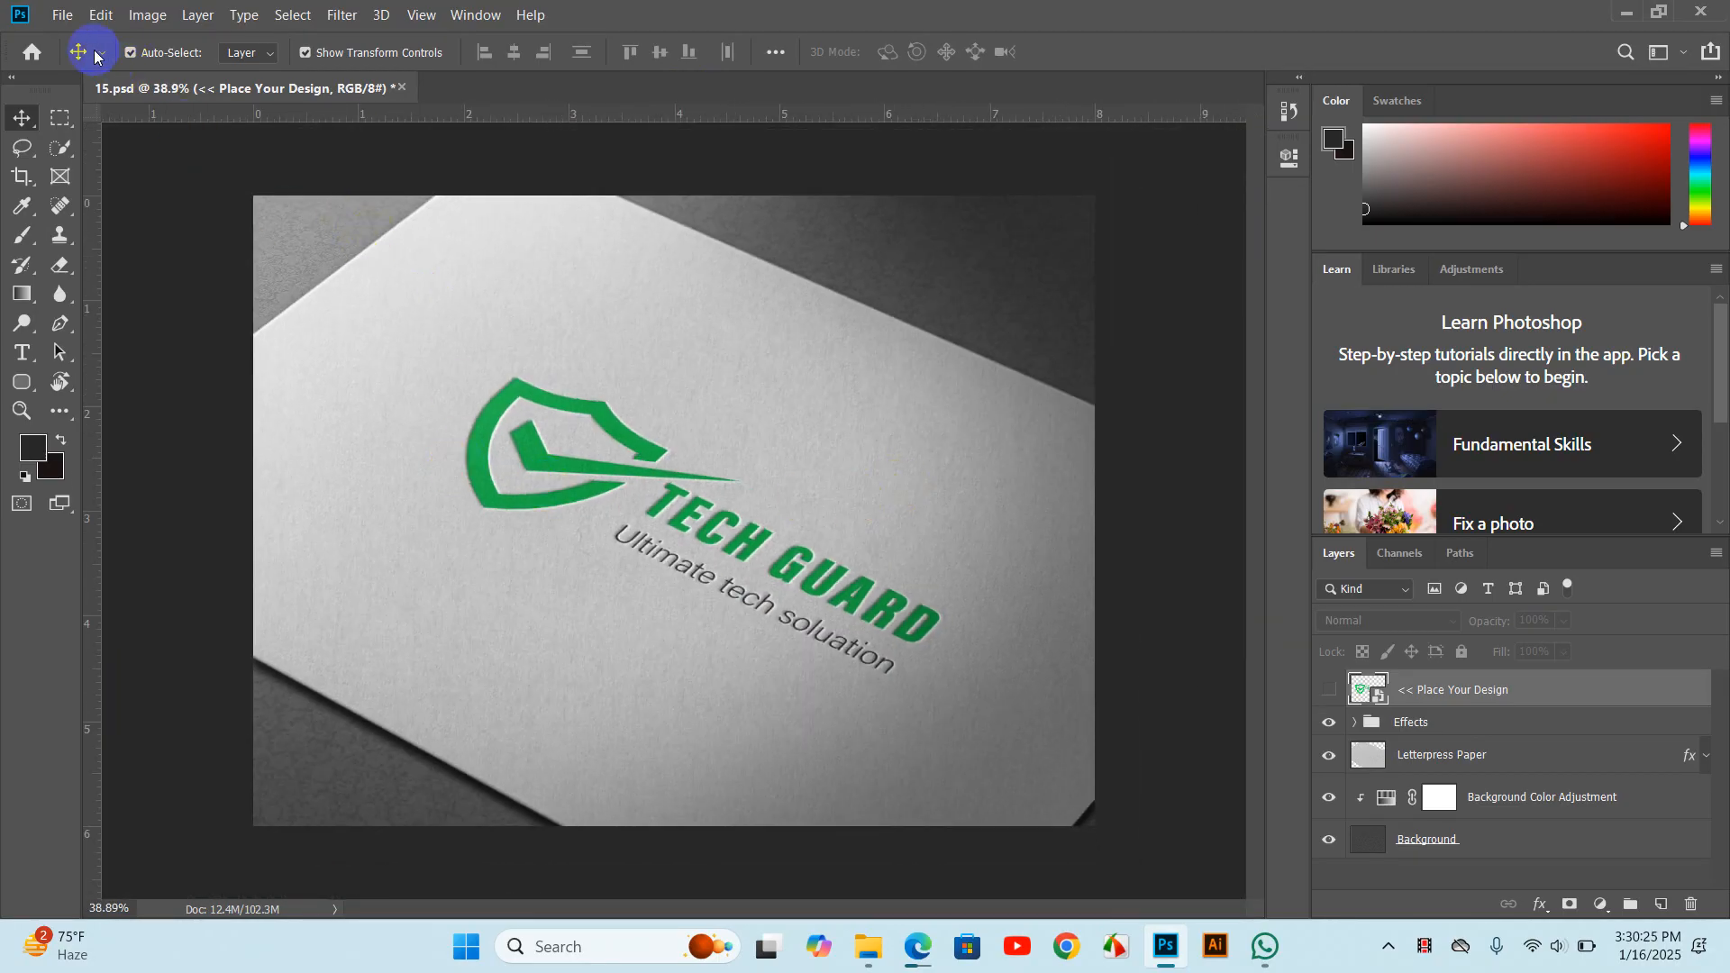
- Save a copy of the mockup as a JPEG named "Tech Logo Mockup" on the Desktop, accepting the JPEG options
left_click(62, 15)
left_click(112, 261)
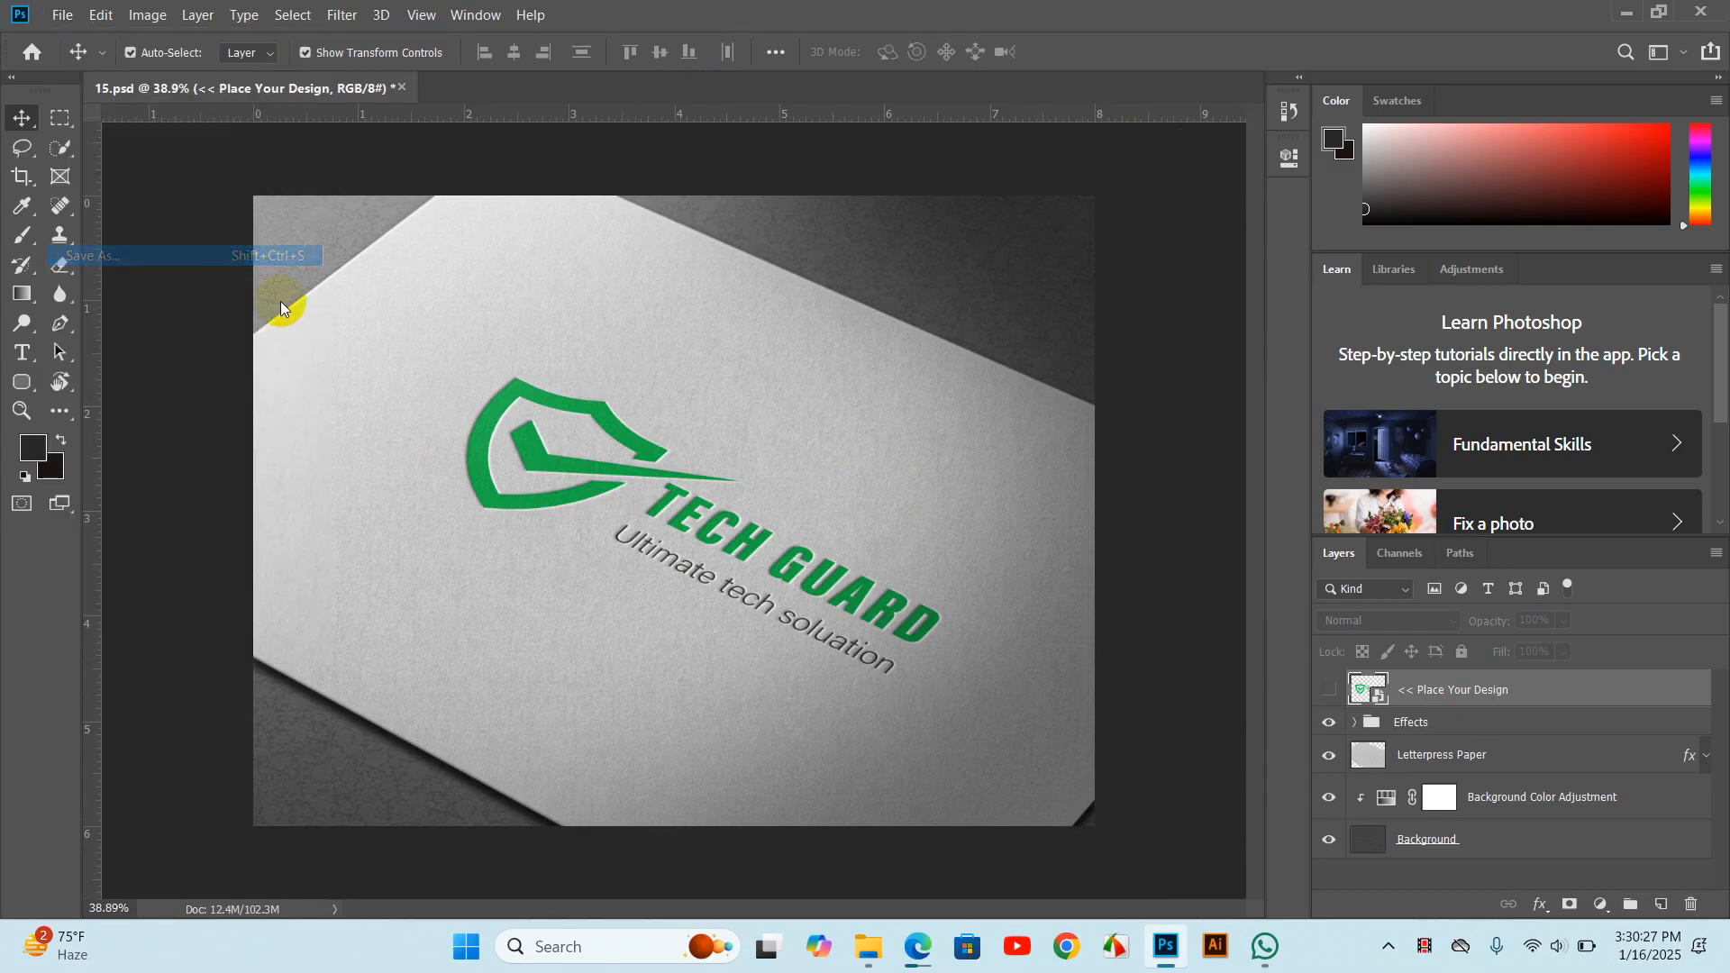
left_click(294, 399)
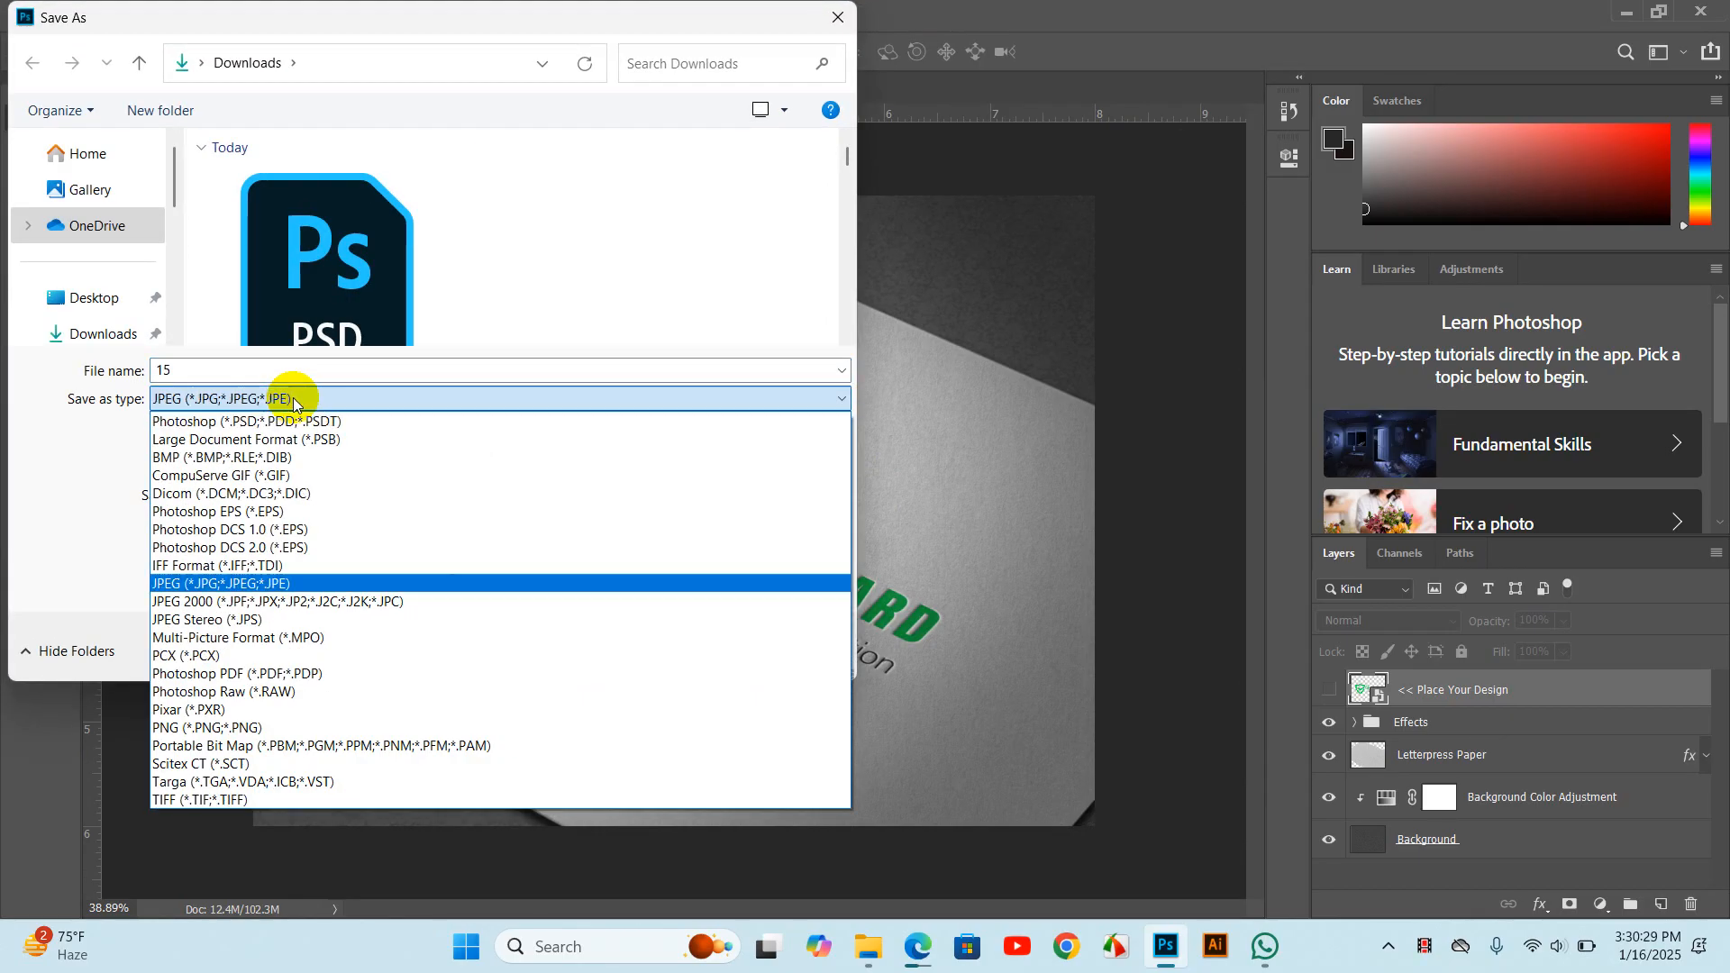
left_click(225, 582)
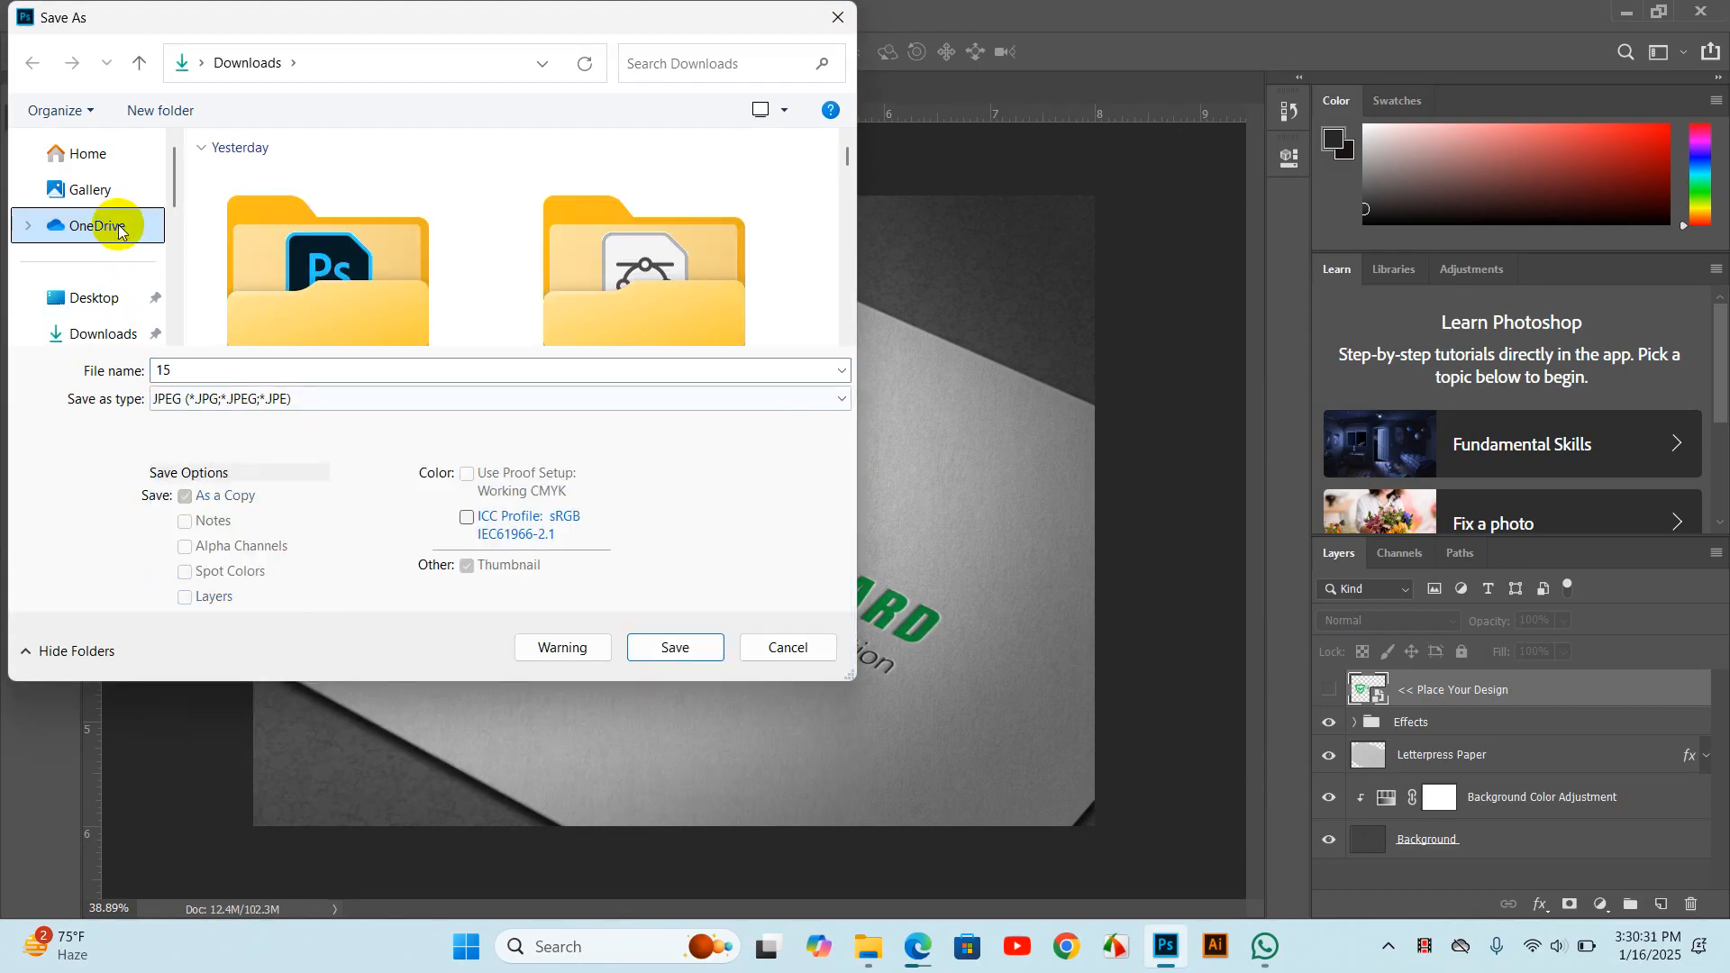
left_click(124, 297)
double_click(220, 368)
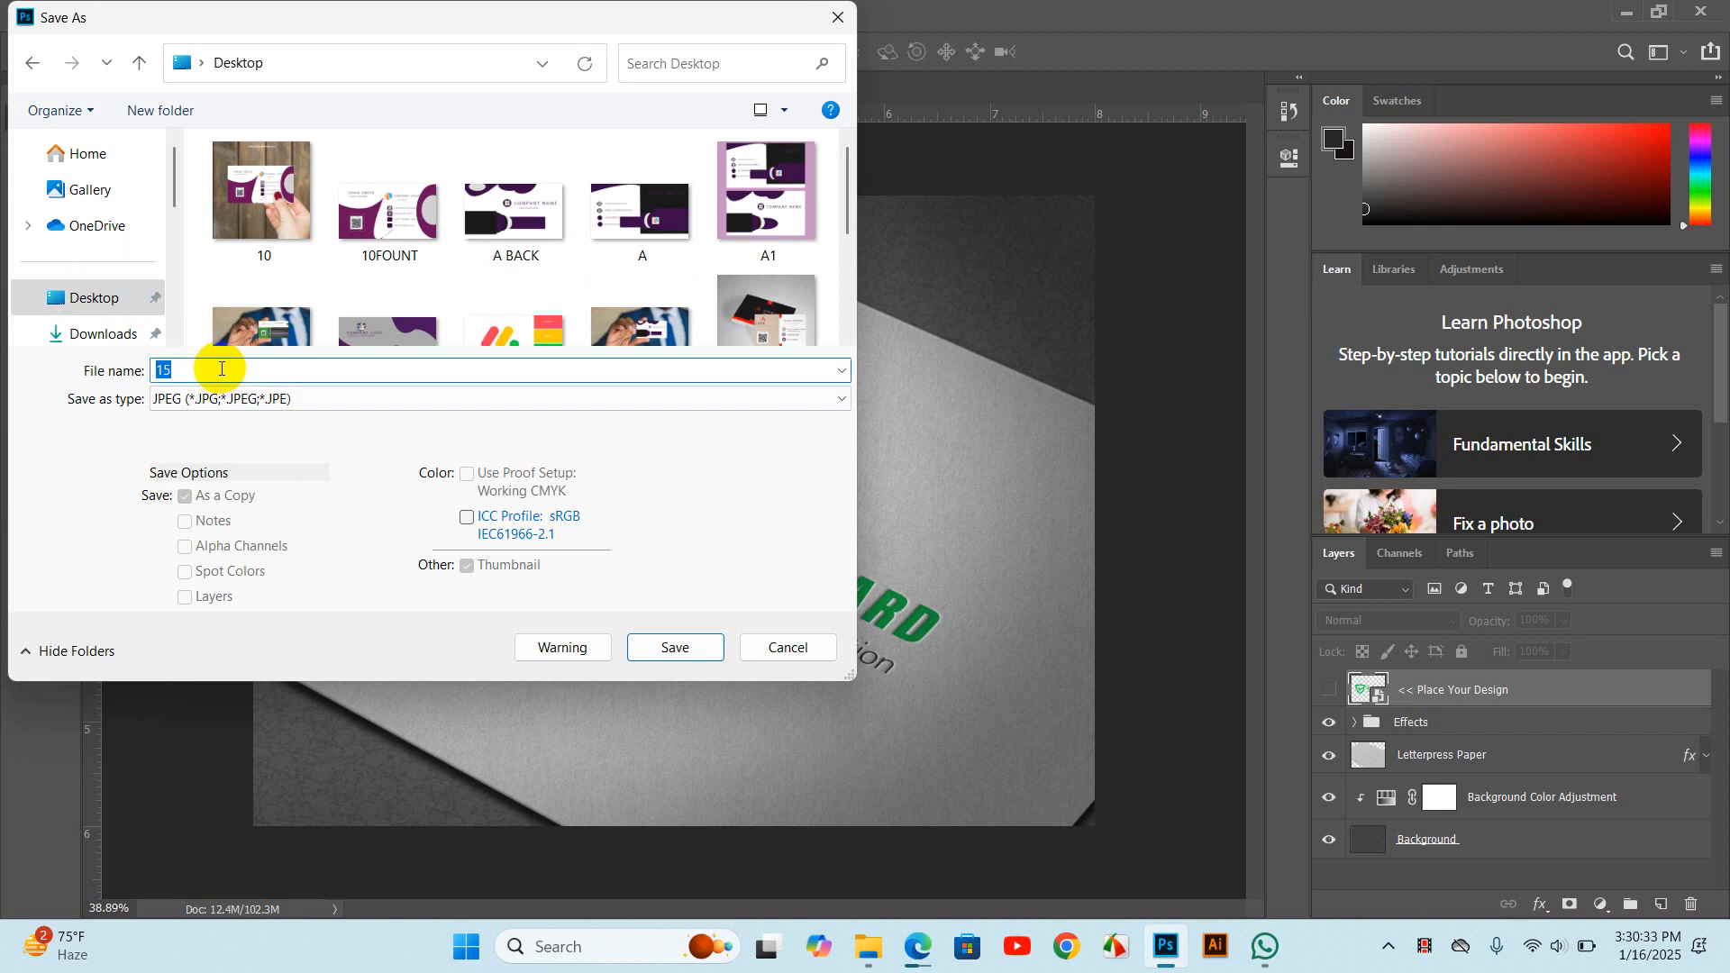
type("Tech ")
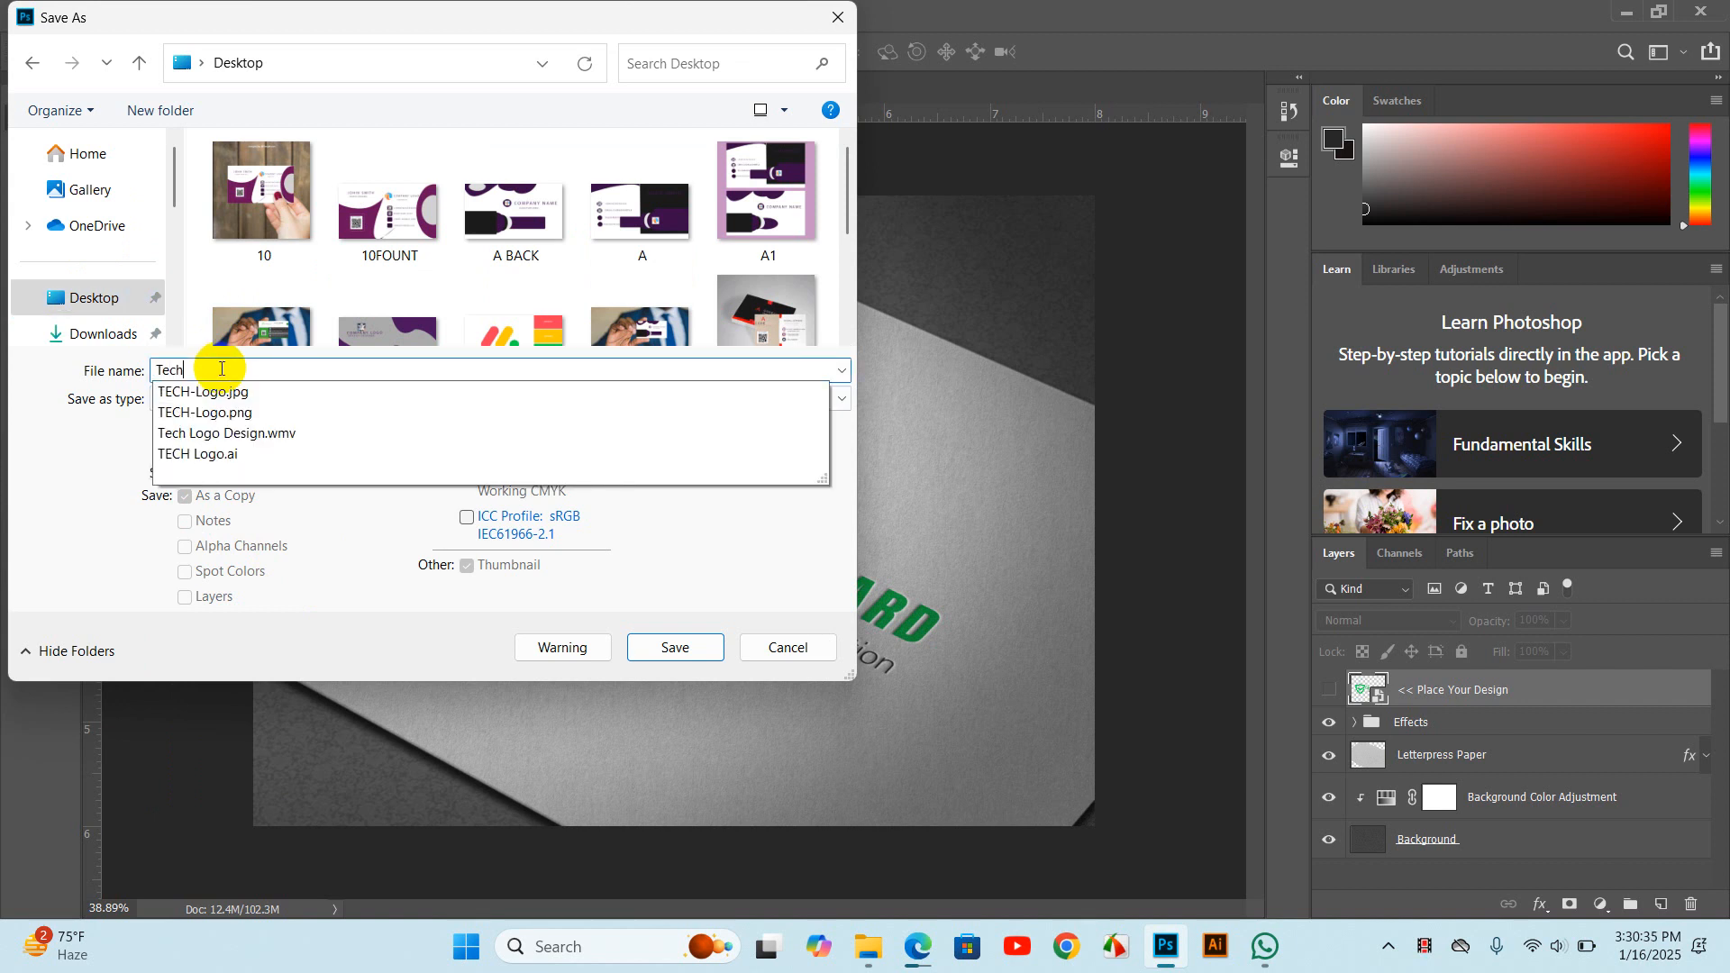
type("Log")
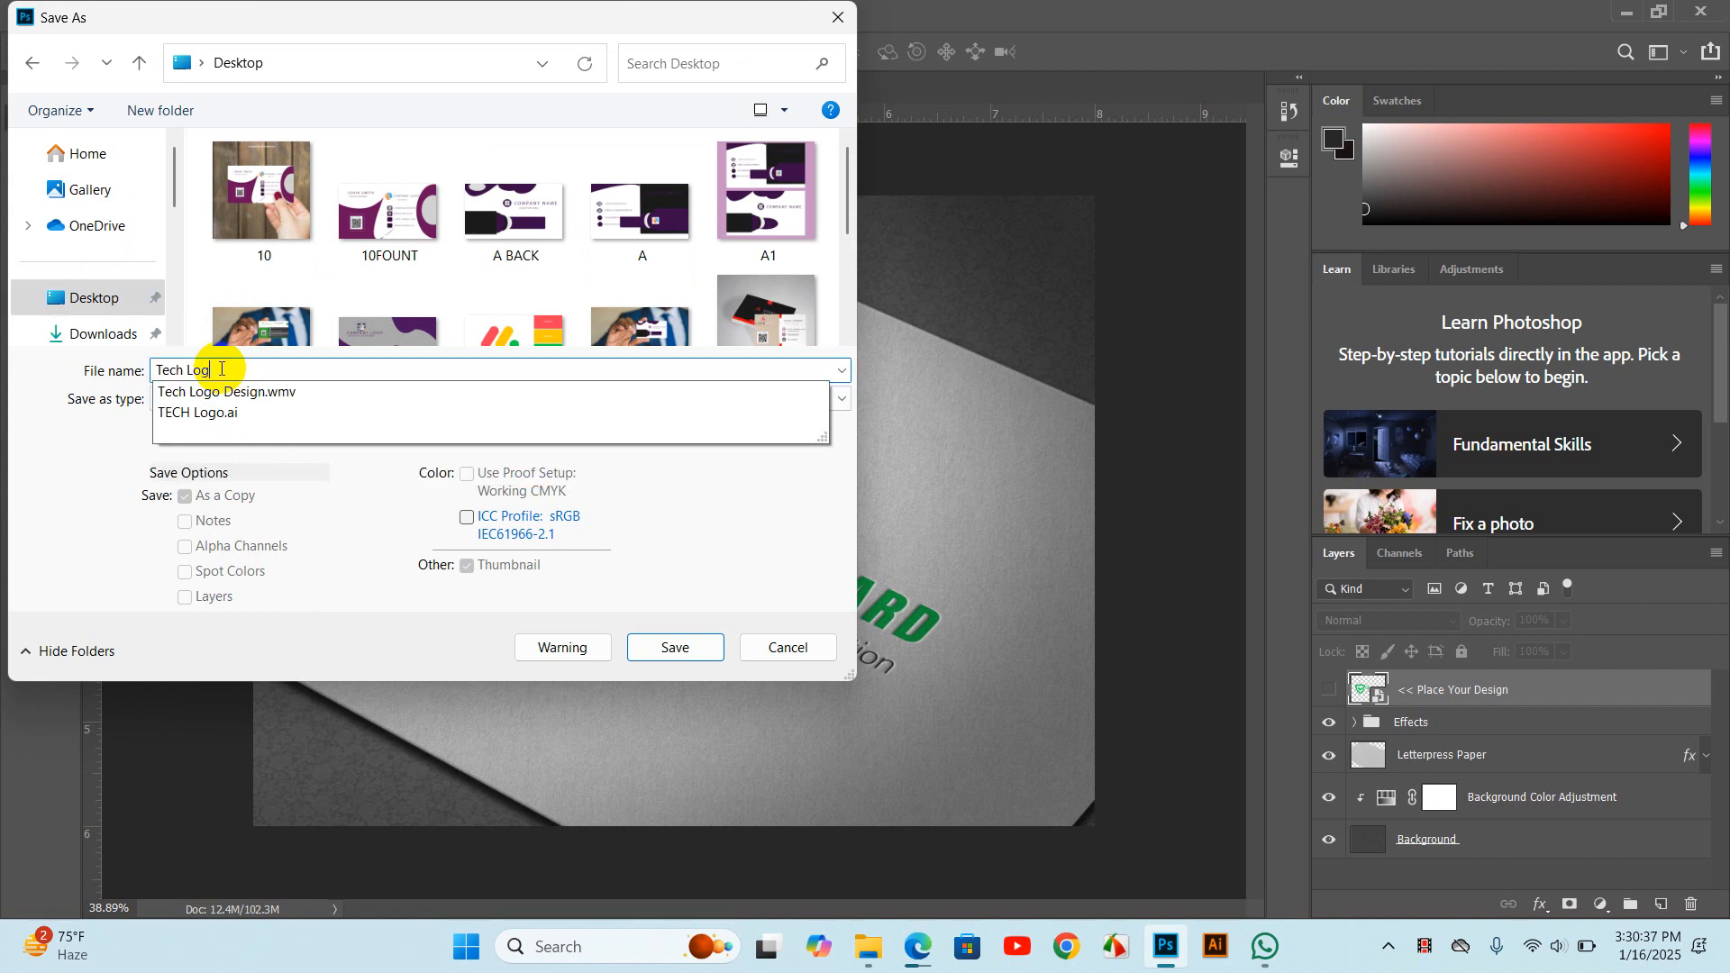
type("o Mockup")
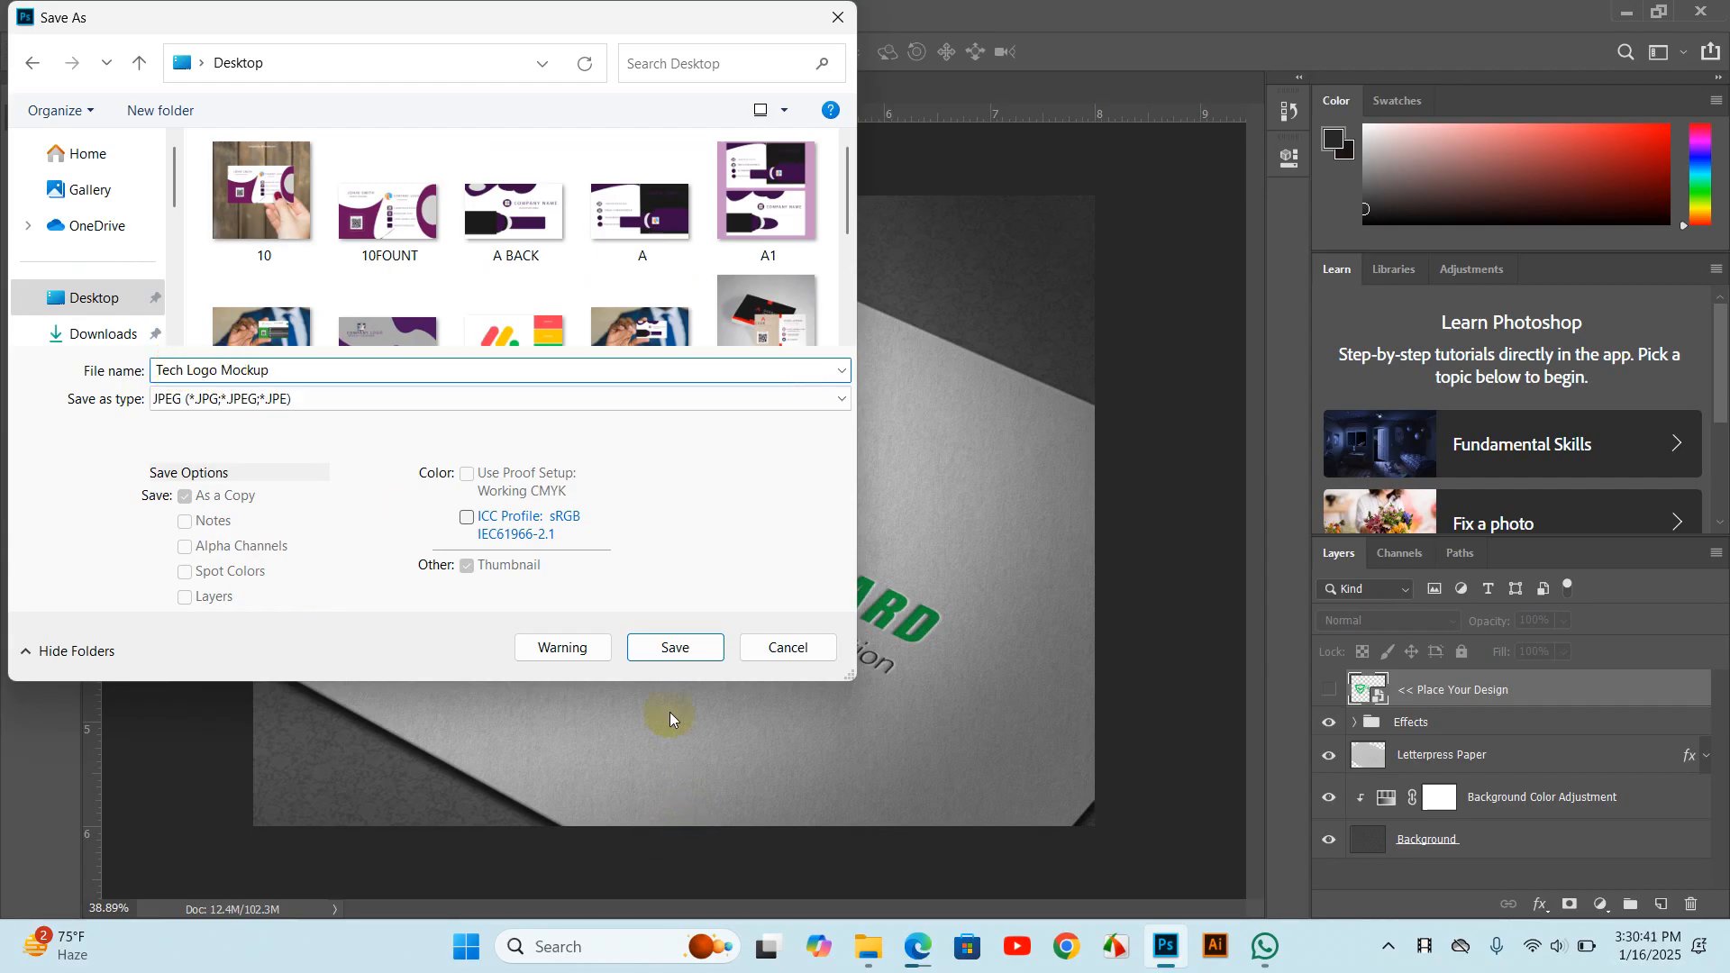
left_click(671, 648)
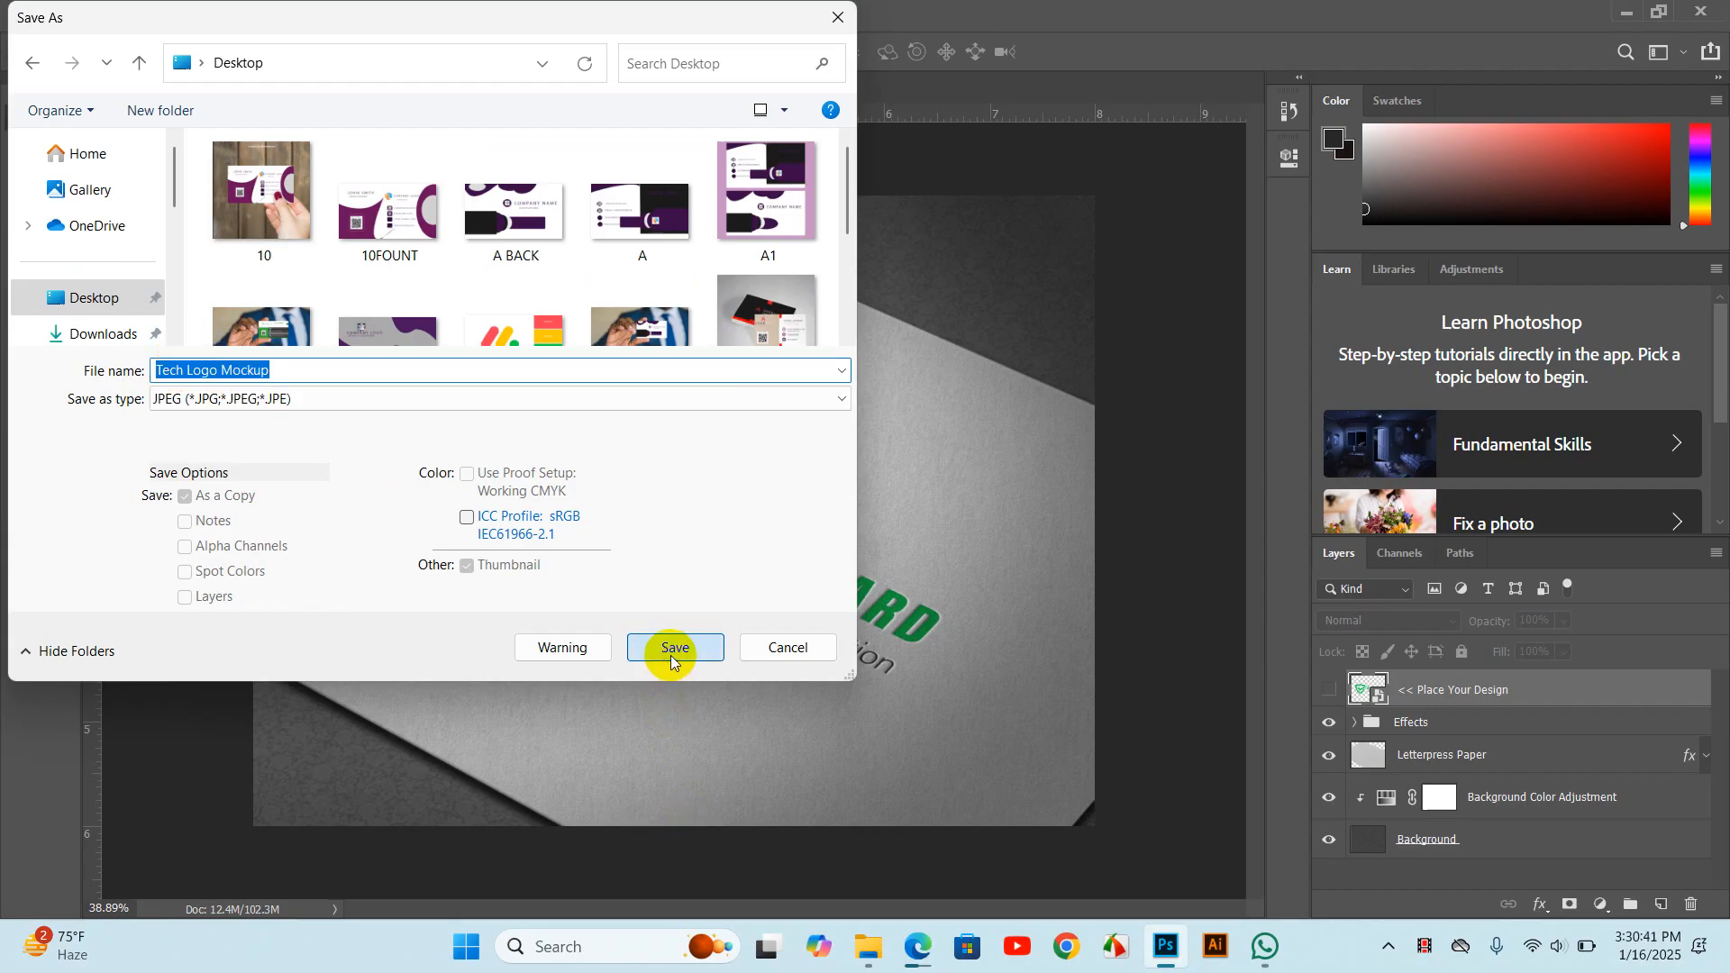
left_click(969, 214)
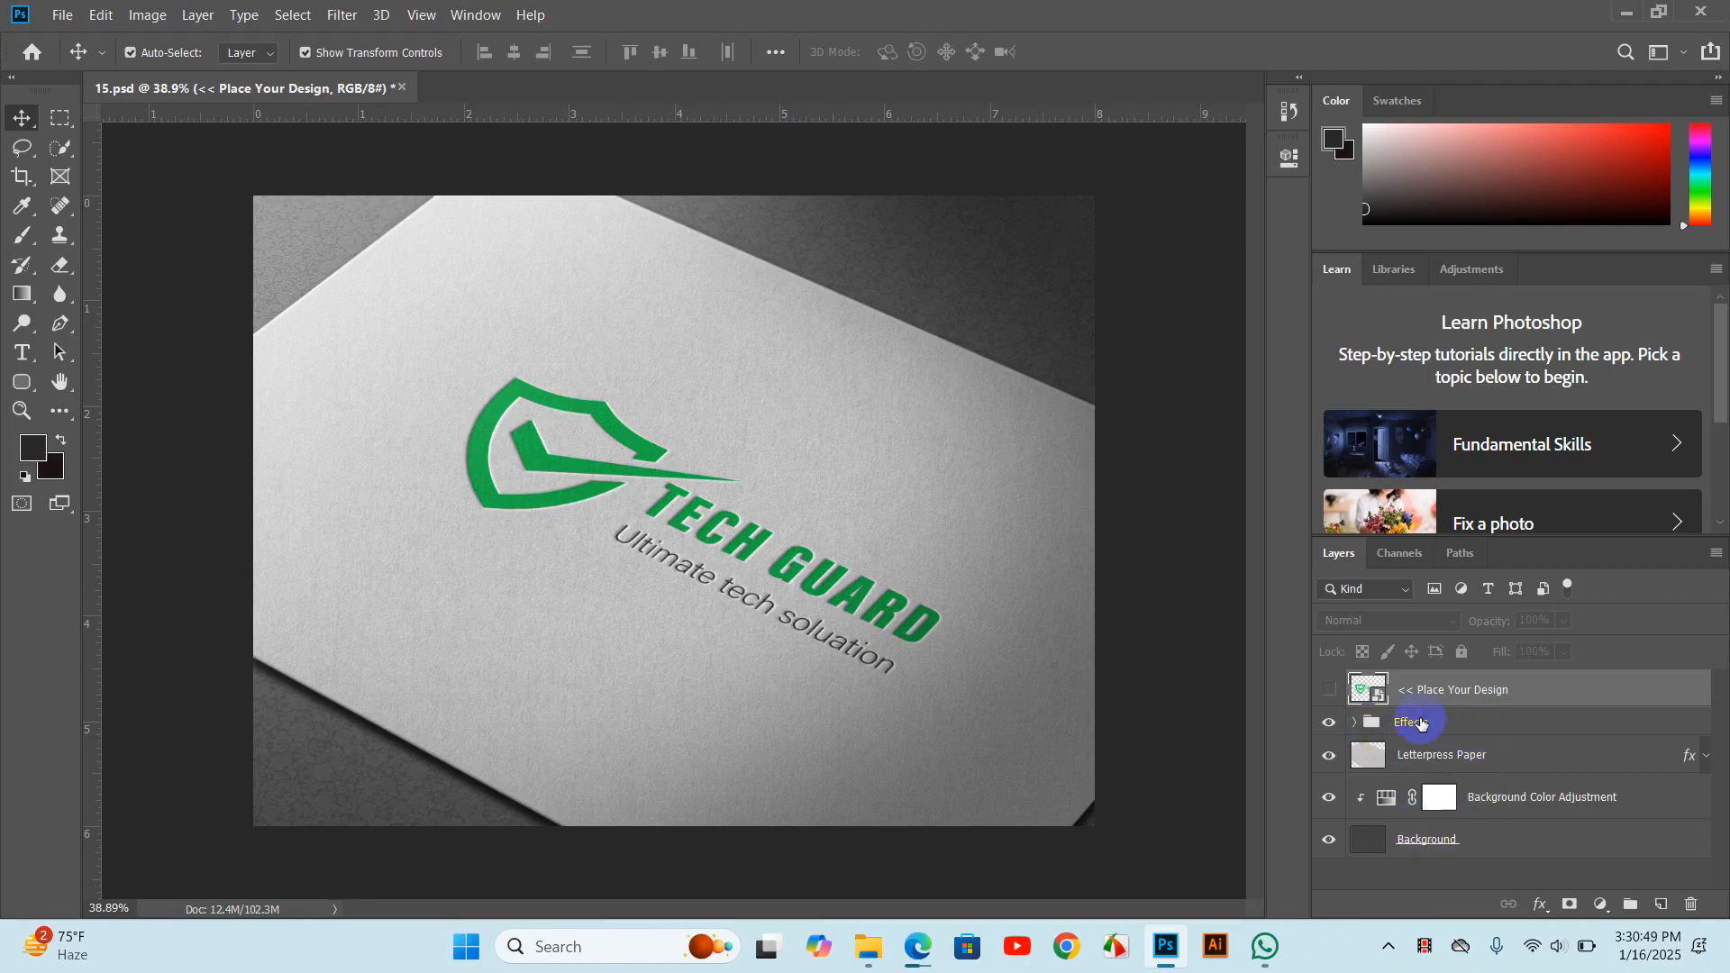
- Open the contents of the "<< Place Your Design" smart object to review the placed logo, and close that document
double_click(1368, 695)
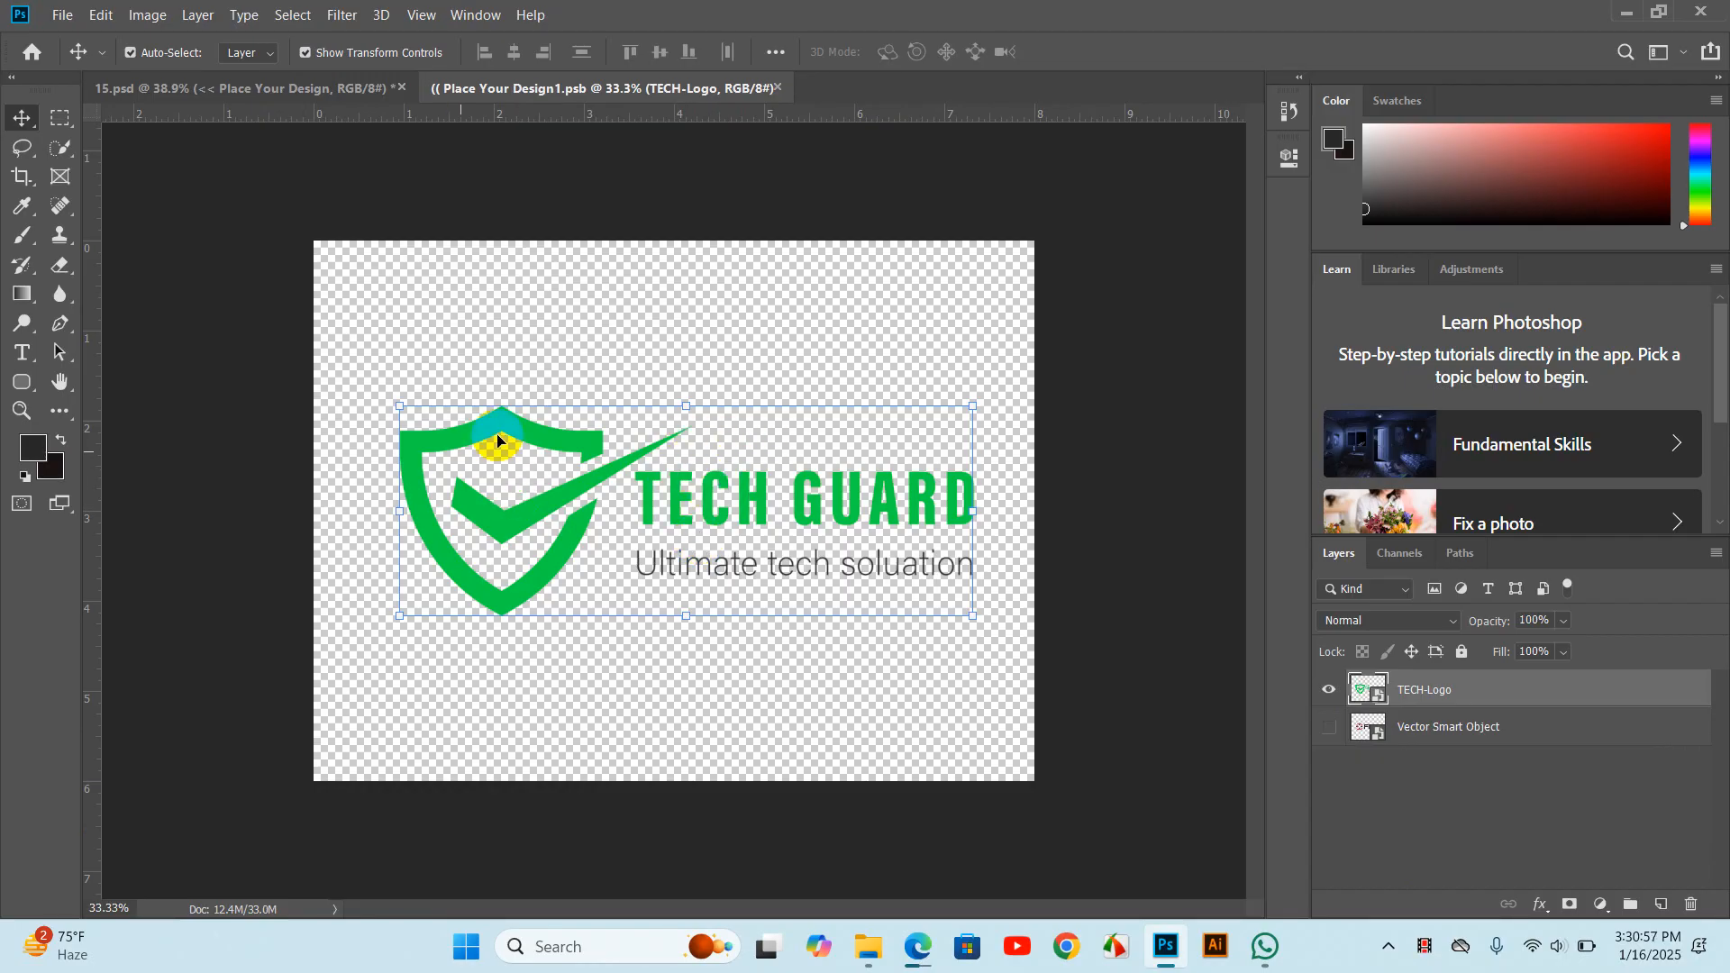
left_click(777, 87)
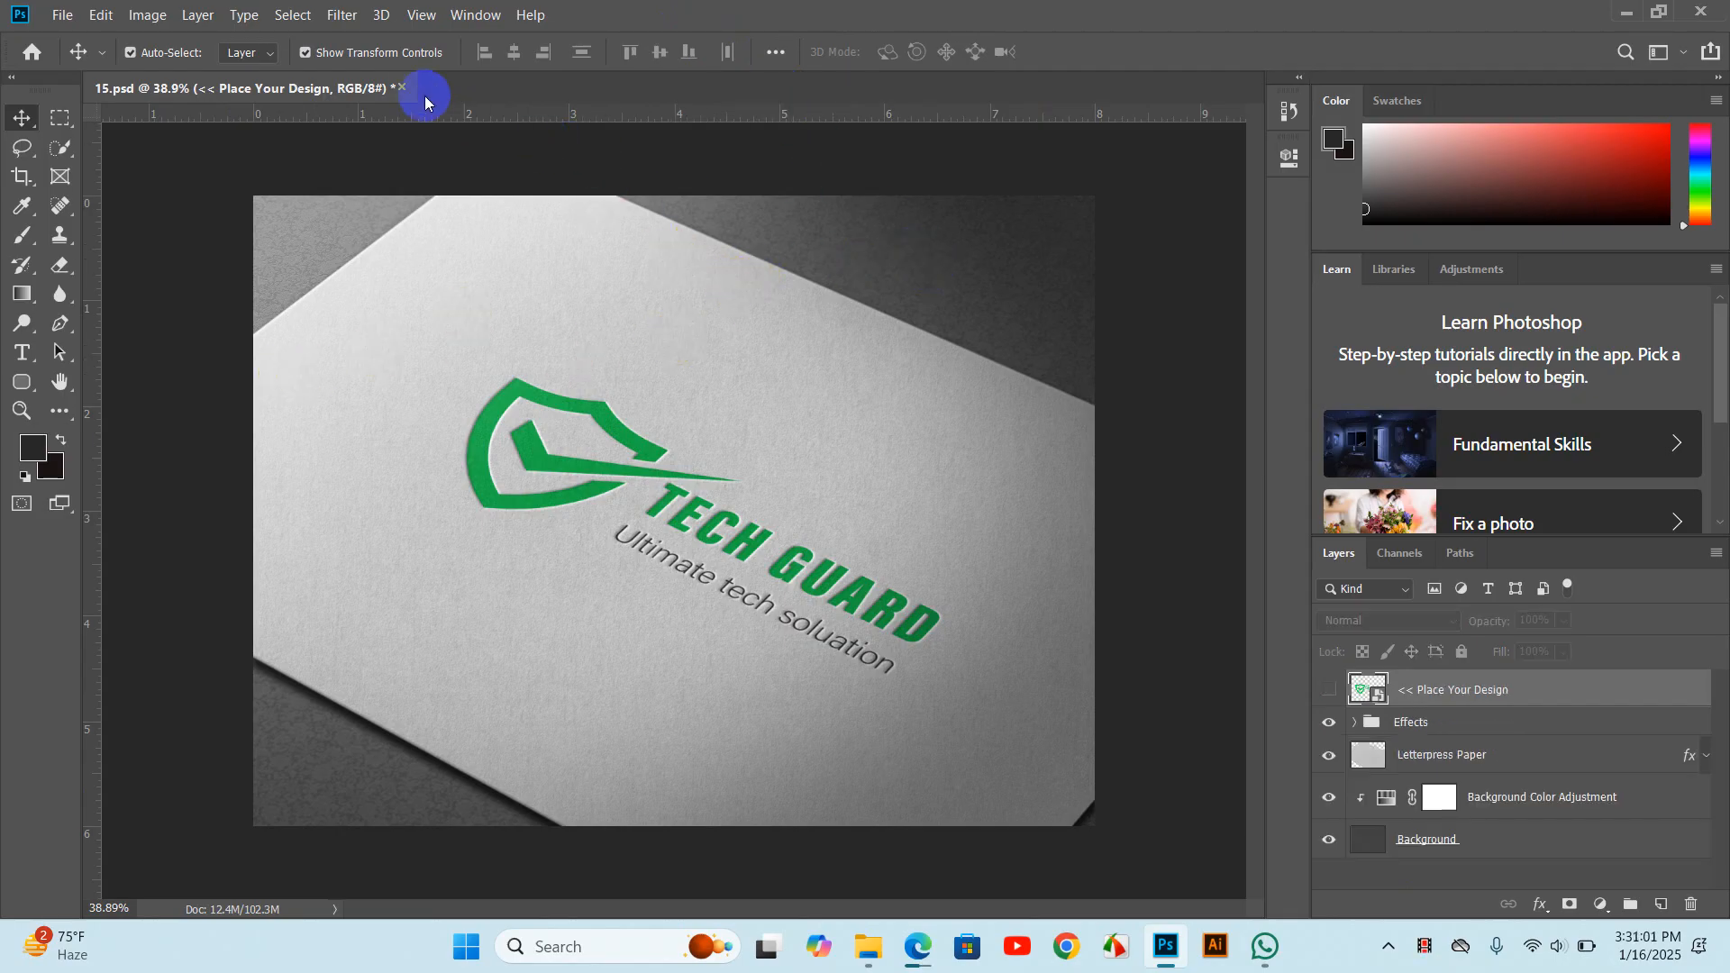
- Close 15.psd without saving its changes and switch to the Logo Mockup folder on Google Drive in Edge
left_click(403, 87)
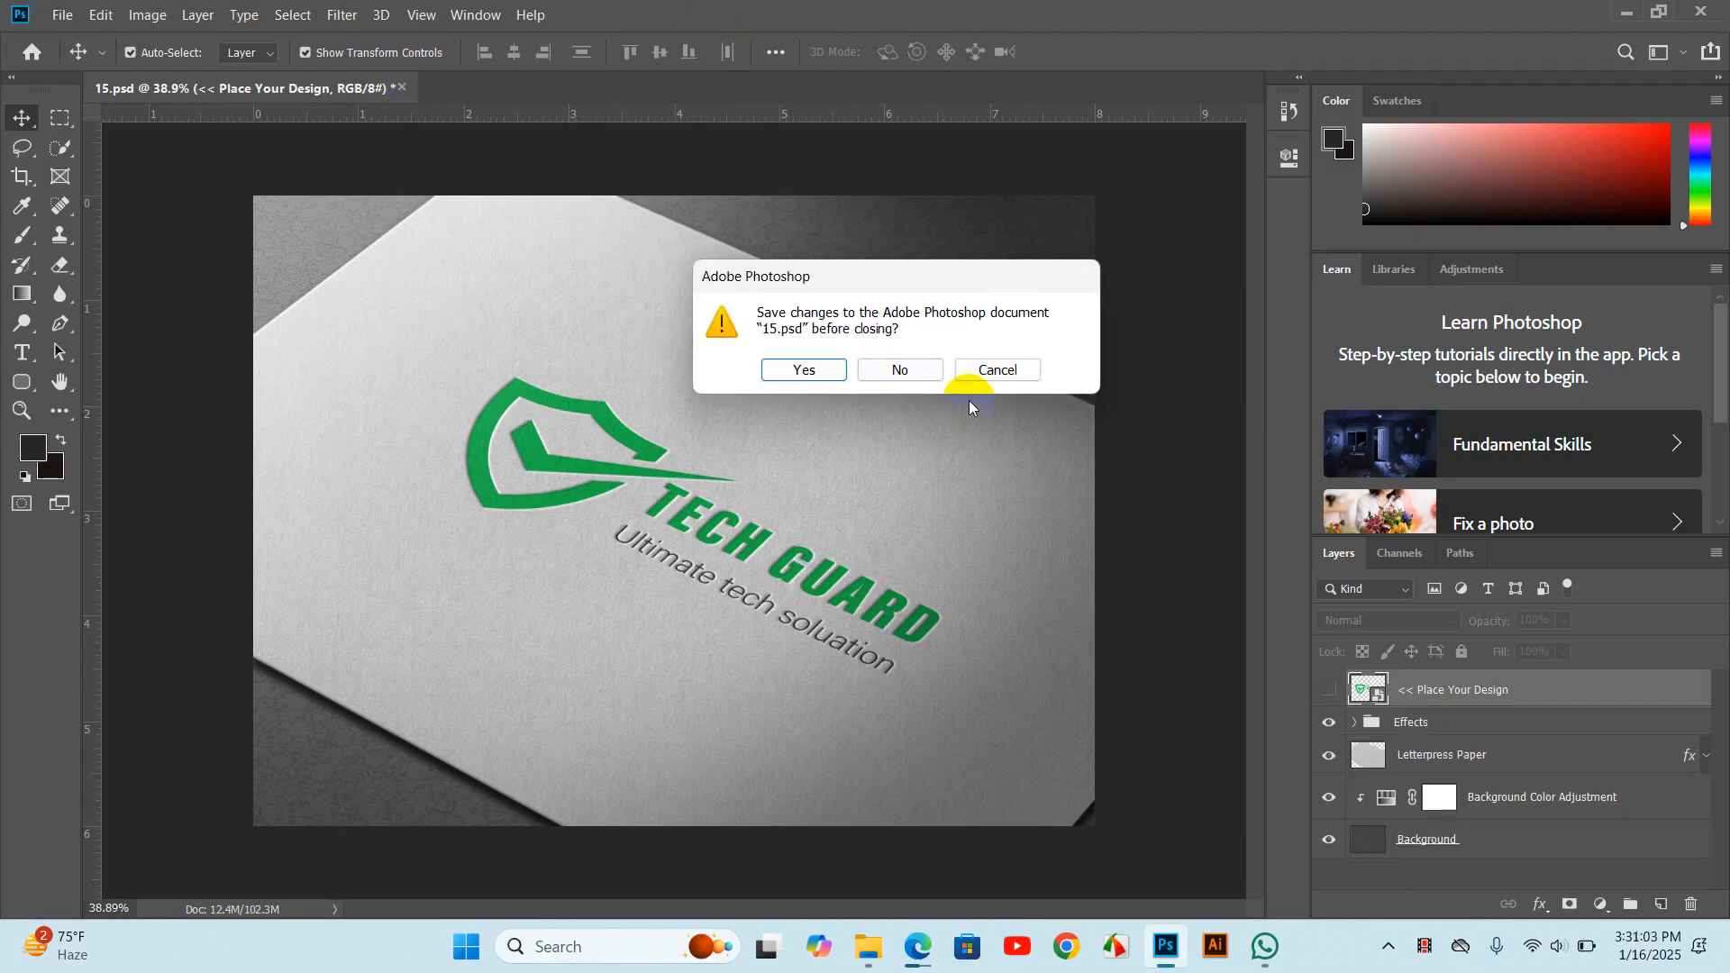
left_click(908, 369)
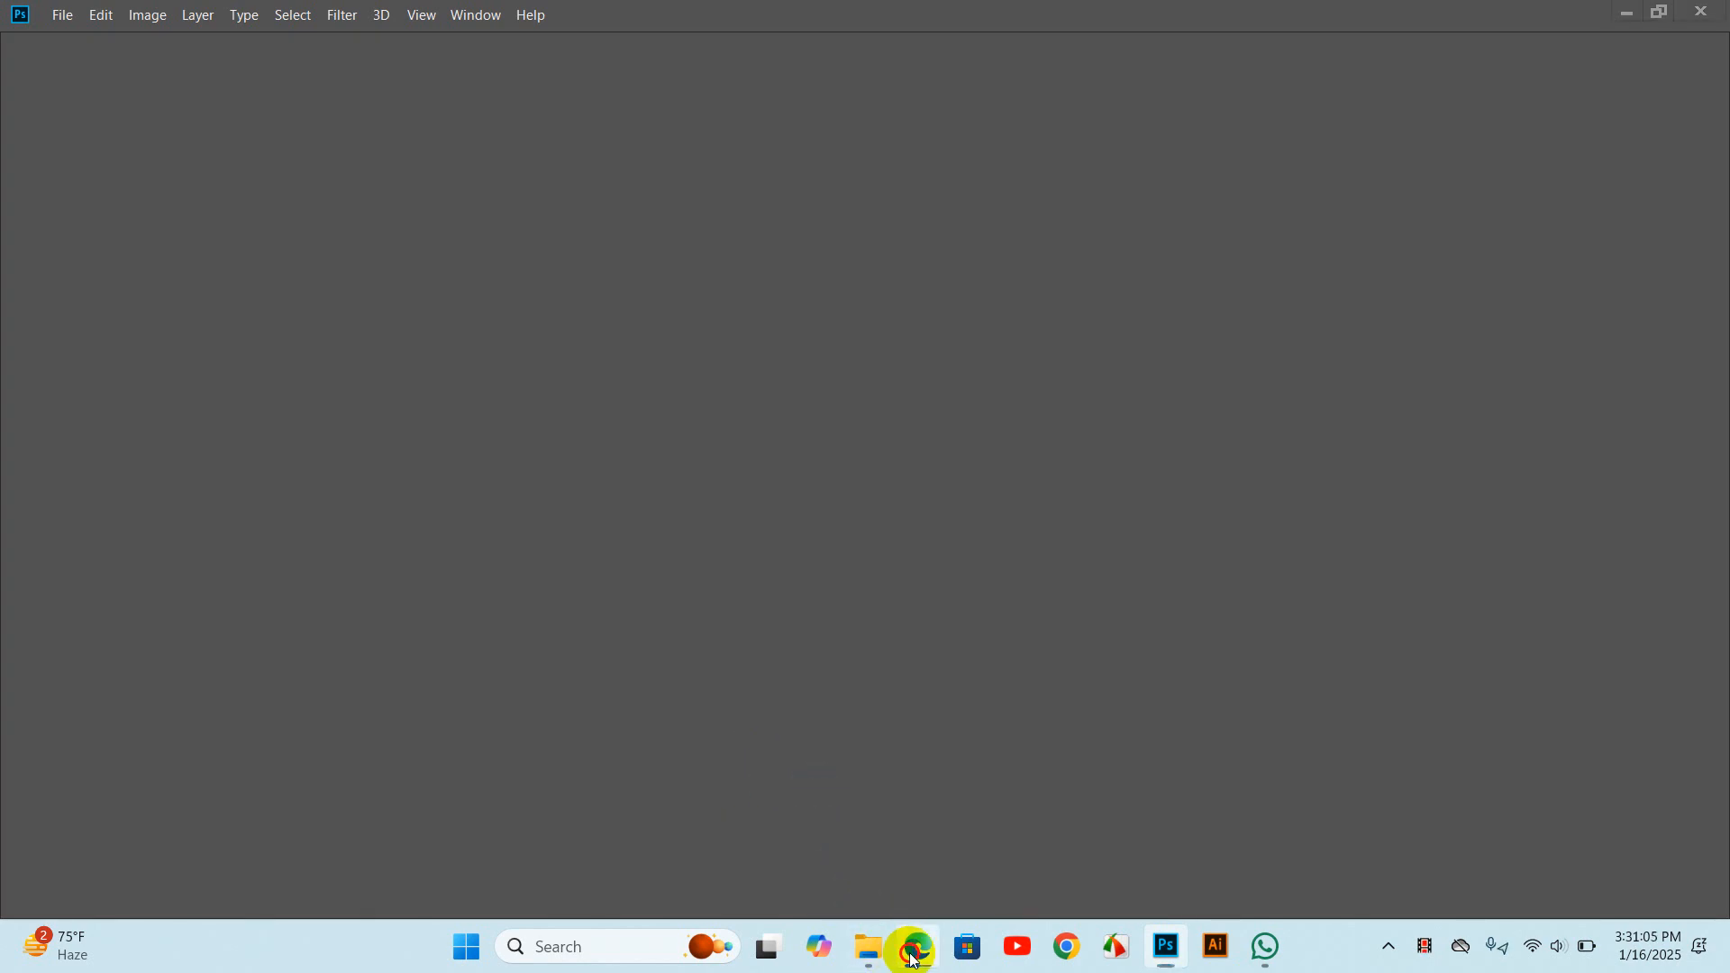
left_click(915, 947)
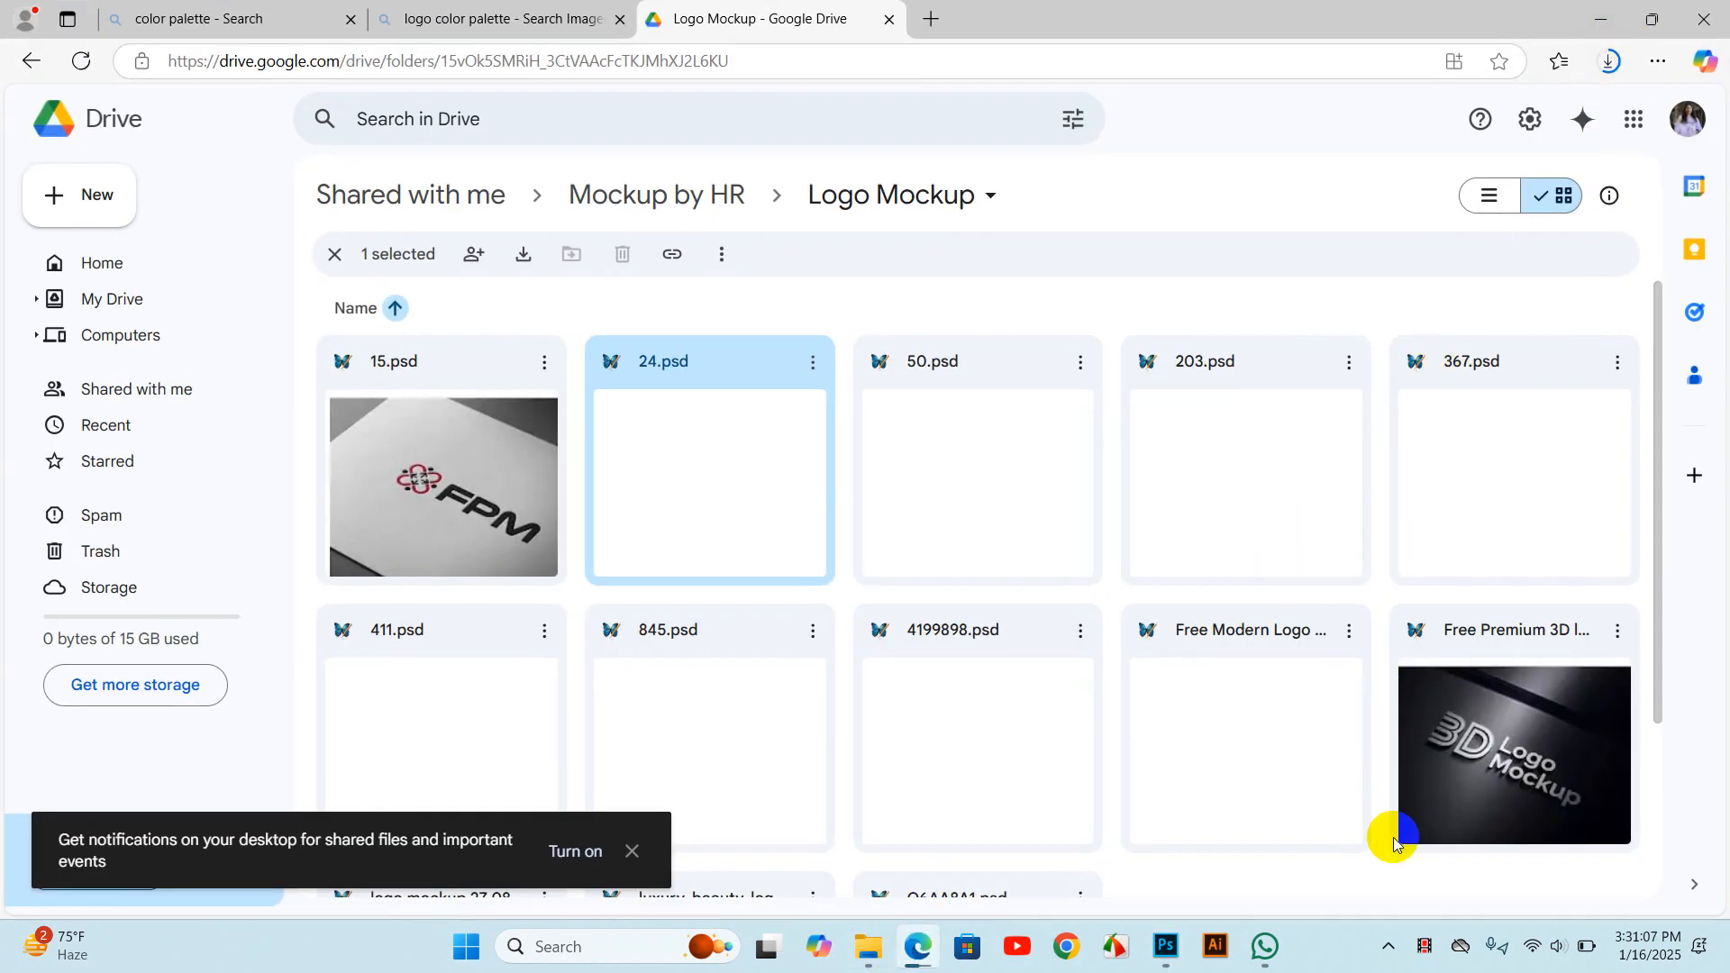